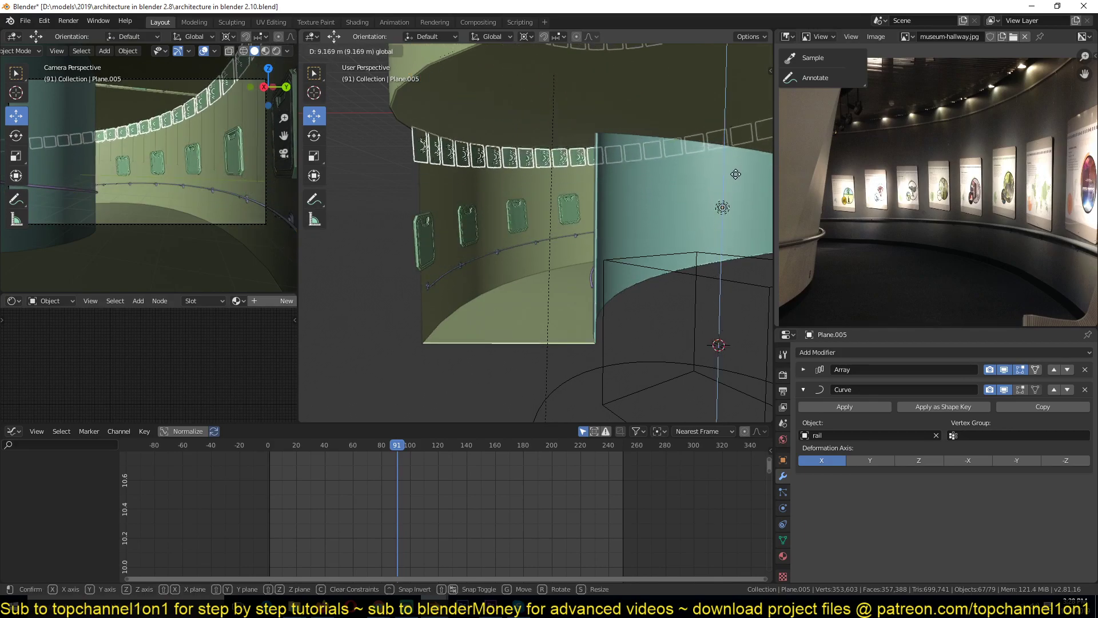
pyautogui.scroll(-1, 585, 221)
pyautogui.press('r')
pyautogui.press('y')
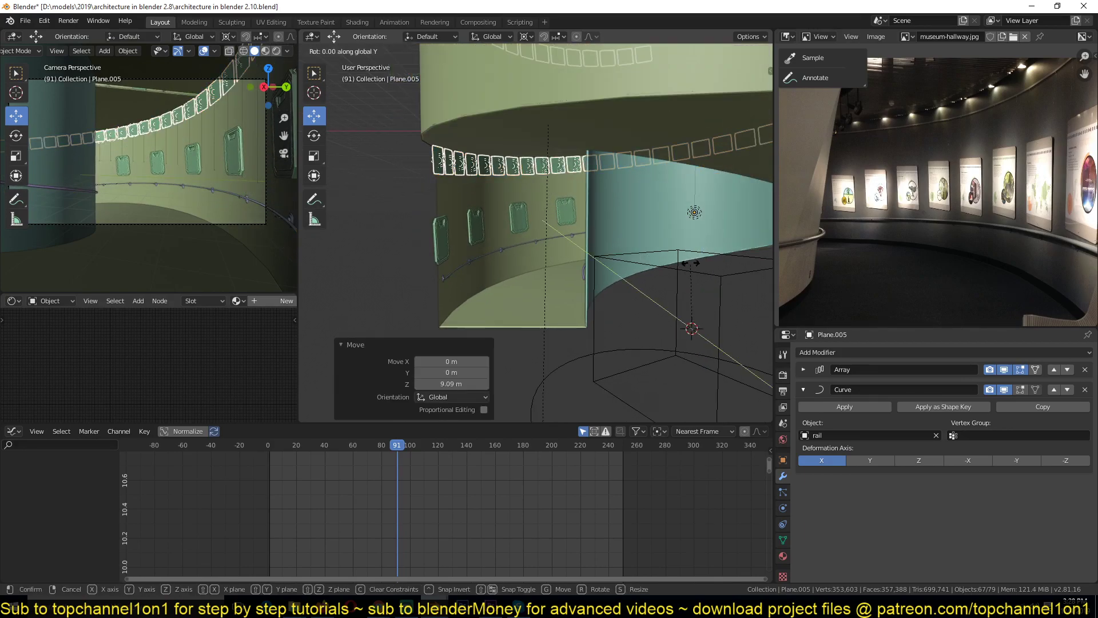
pyautogui.press('z')
pyautogui.press('x')
pyautogui.press('x')
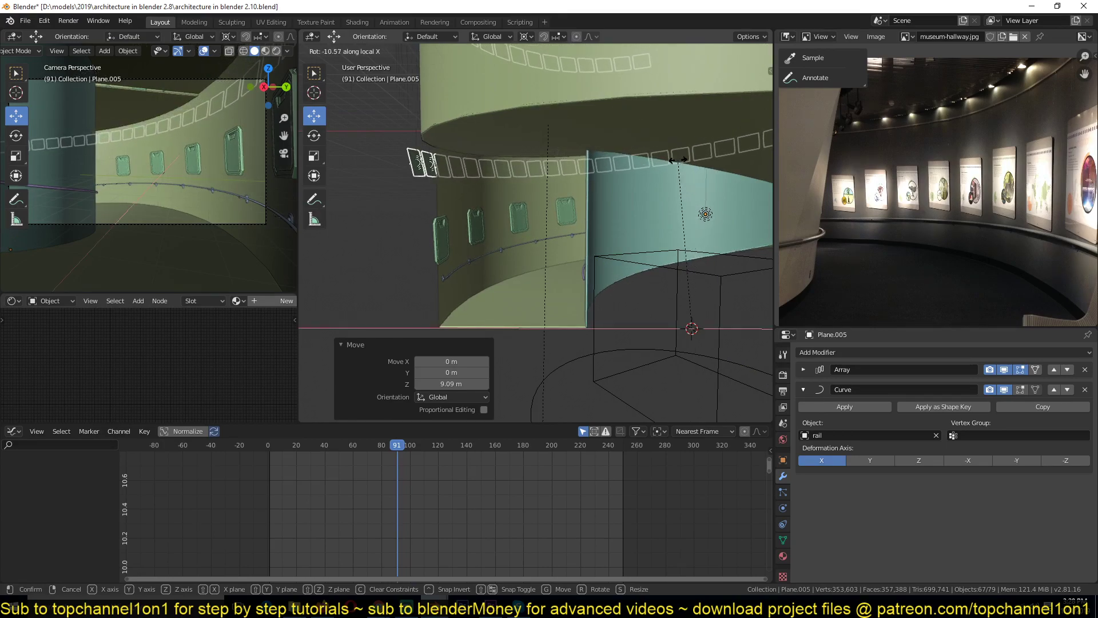
pyautogui.rightClick(727, 255)
# Step: Change the transform pivot from the 3D cursor to the object's own origin and try rotating Plane.005 about the global X axis
pyautogui.press('.')
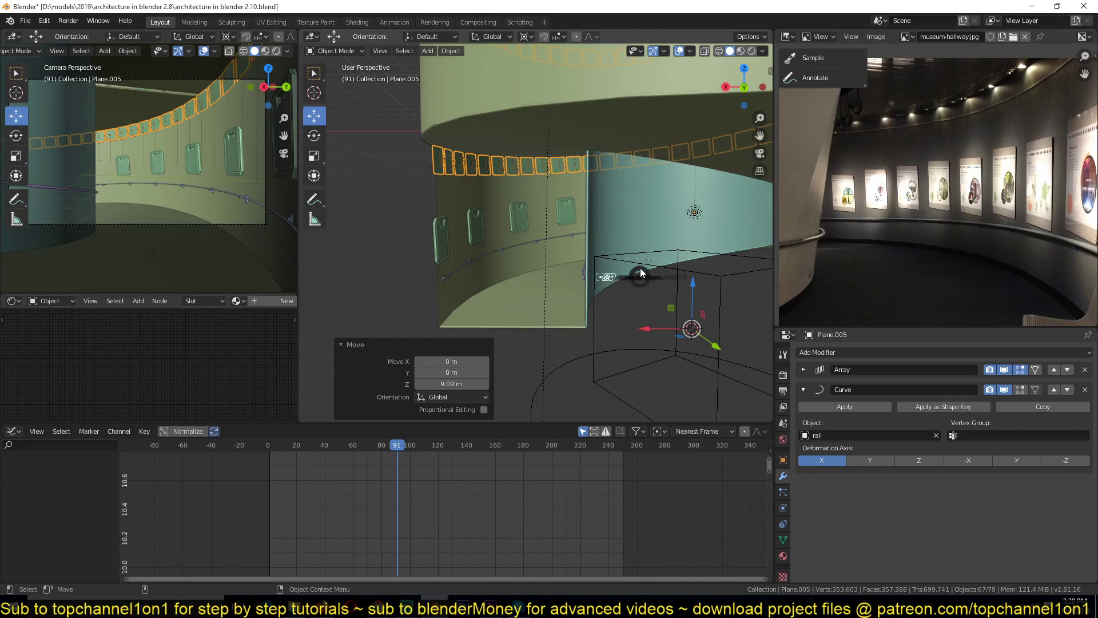
pyautogui.click(638, 213)
pyautogui.press('r')
pyautogui.press('x')
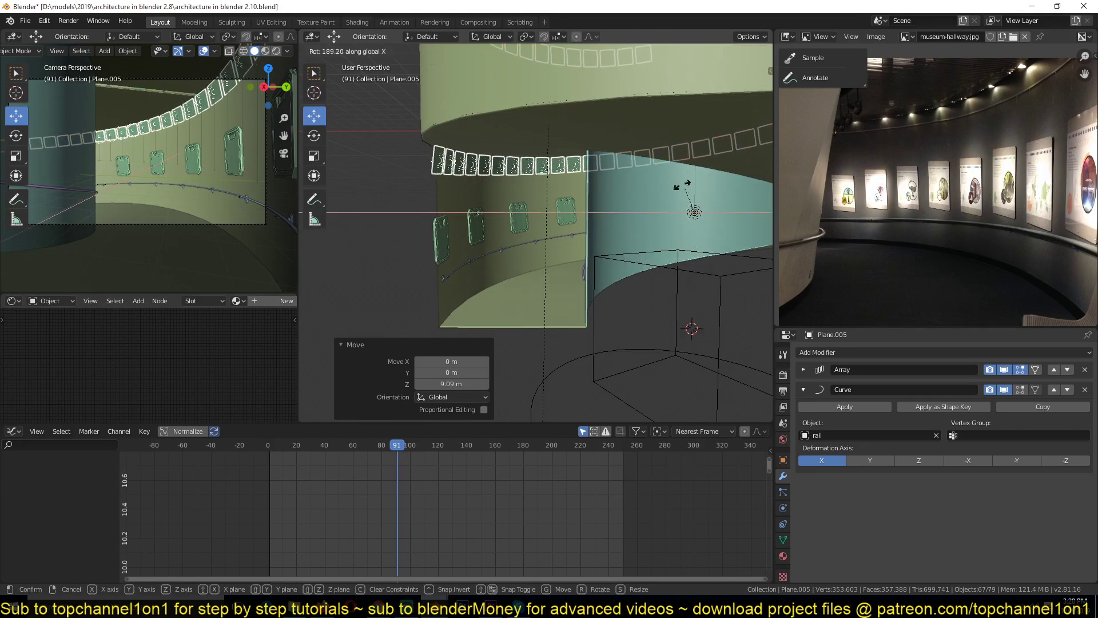
pyautogui.rightClick(447, 176)
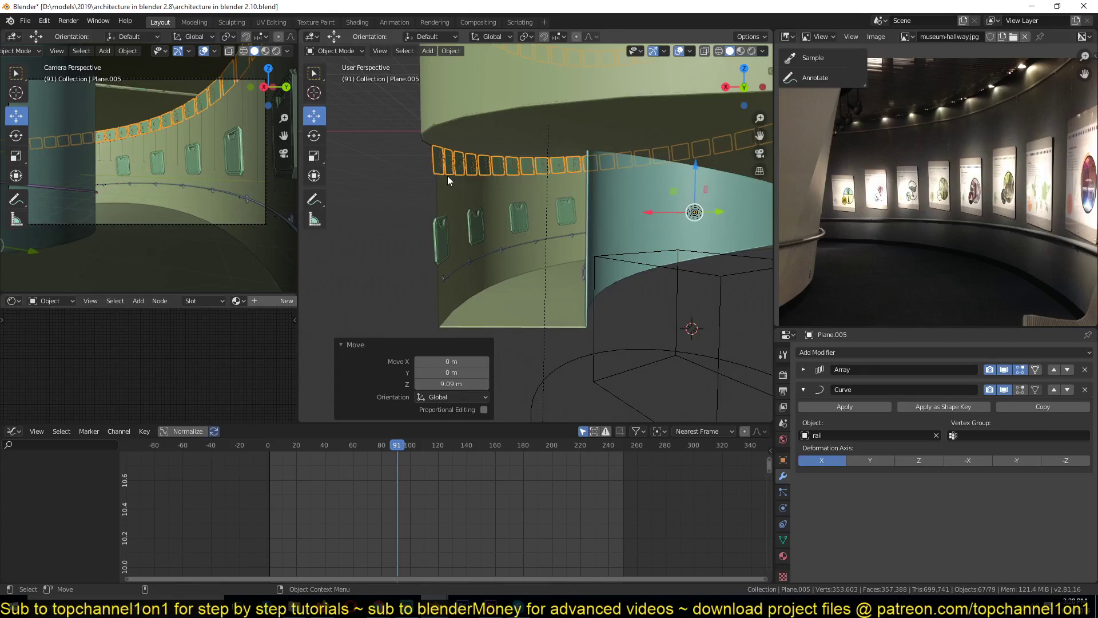
# Step: Select the point light, show its light settings and save the file
pyautogui.click(667, 323)
pyautogui.click(696, 213)
pyautogui.click(783, 508)
pyautogui.hotkey('ctrl', 's')
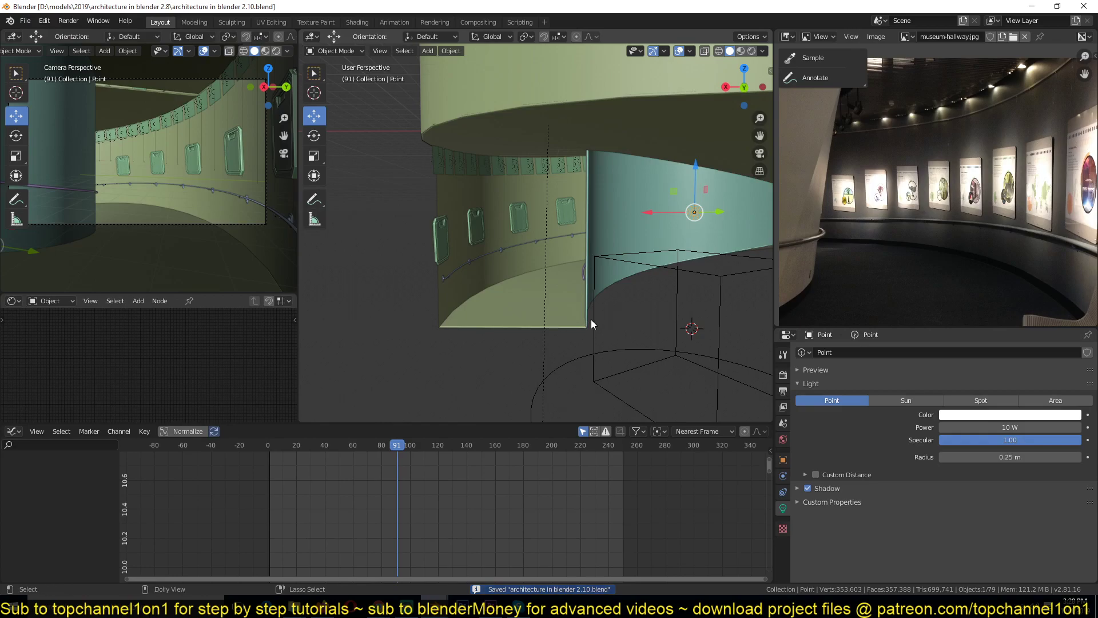
# Step: Change the light's type to Sun and try rotating the Plane.005 strip about the global X axis
pyautogui.click(903, 399)
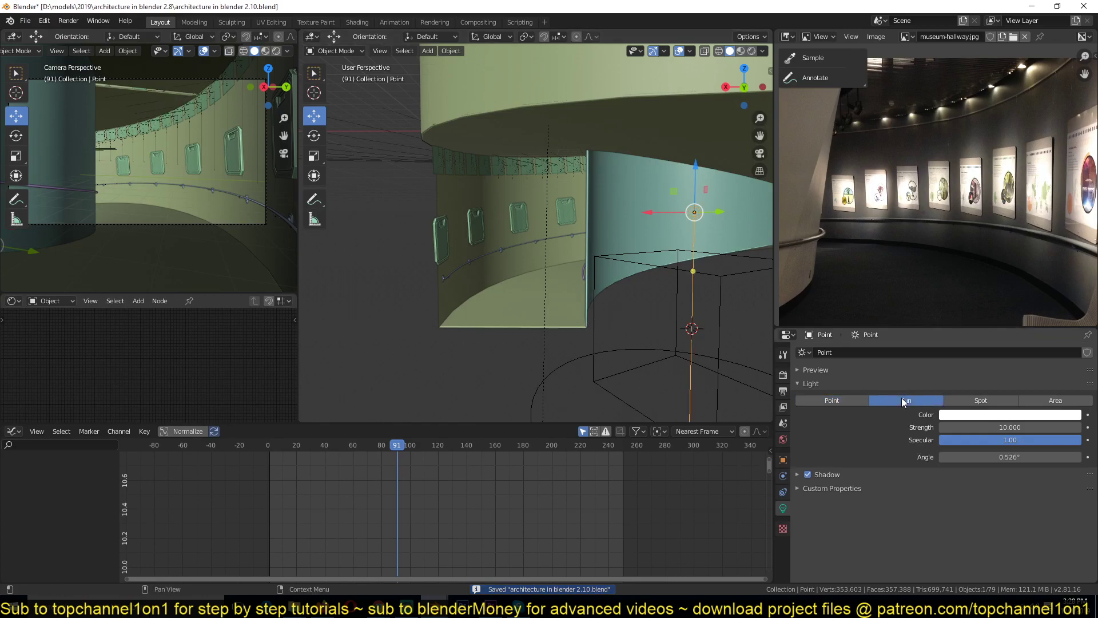
pyautogui.click(471, 172)
pyautogui.press('r')
pyautogui.press('x')
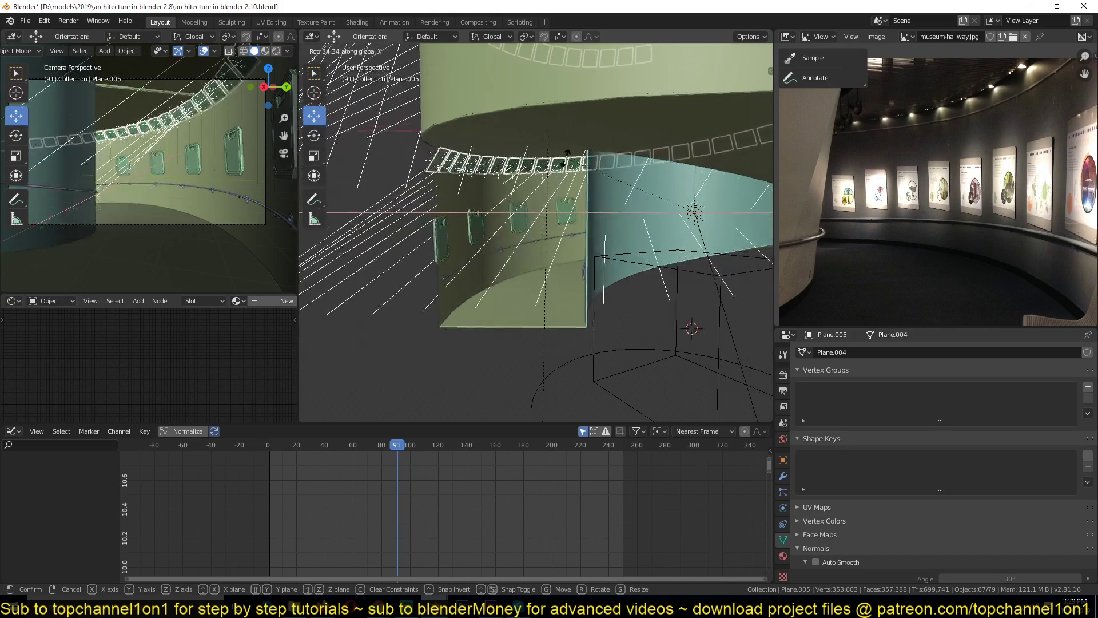
pyautogui.rightClick(461, 191)
# Step: Change the instanced light's type to Spot and clear the selection
pyautogui.scroll(-5, 458, 188)
pyautogui.moveTo(459, 189); pyautogui.dragTo(488, 203, button='middle')
pyautogui.scroll(4, 518, 258)
pyautogui.hotkey('alt', 'a')
pyautogui.moveTo(609, 246); pyautogui.dragTo(664, 270, button='middle')
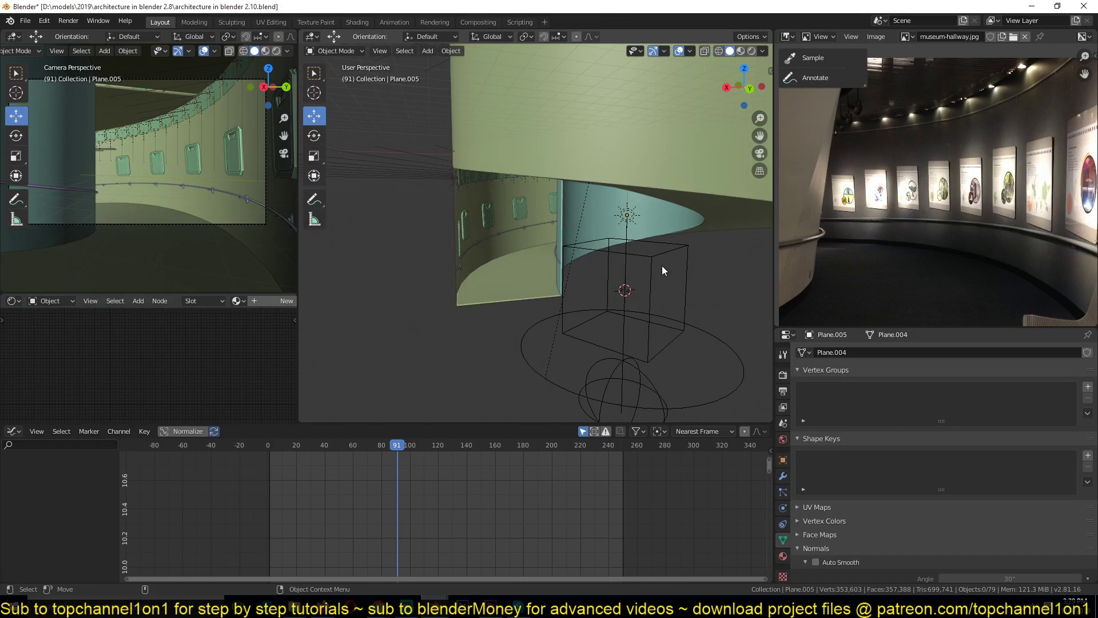
pyautogui.click(631, 218)
pyautogui.click(981, 400)
pyautogui.hotkey('alt', 'a')
pyautogui.moveTo(499, 221); pyautogui.dragTo(482, 265, button='middle')
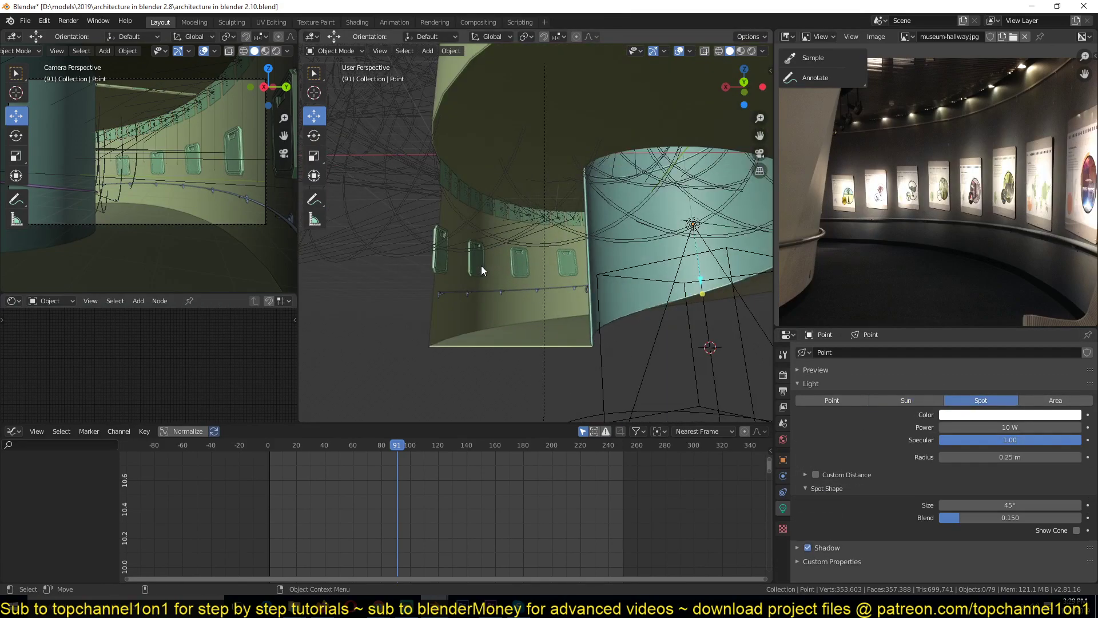
# Step: Rotate the Plane.005 strip of squares about 59.5° around the global X axis so its lights tilt
pyautogui.click(462, 196)
pyautogui.press('a')
pyautogui.write('r')
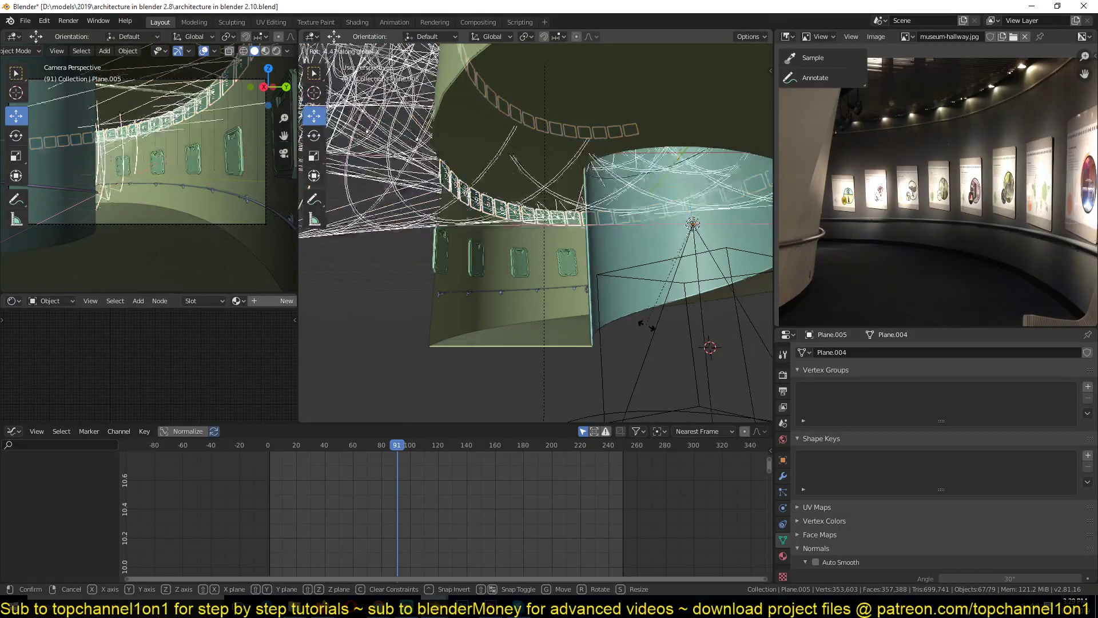
pyautogui.write('x30')
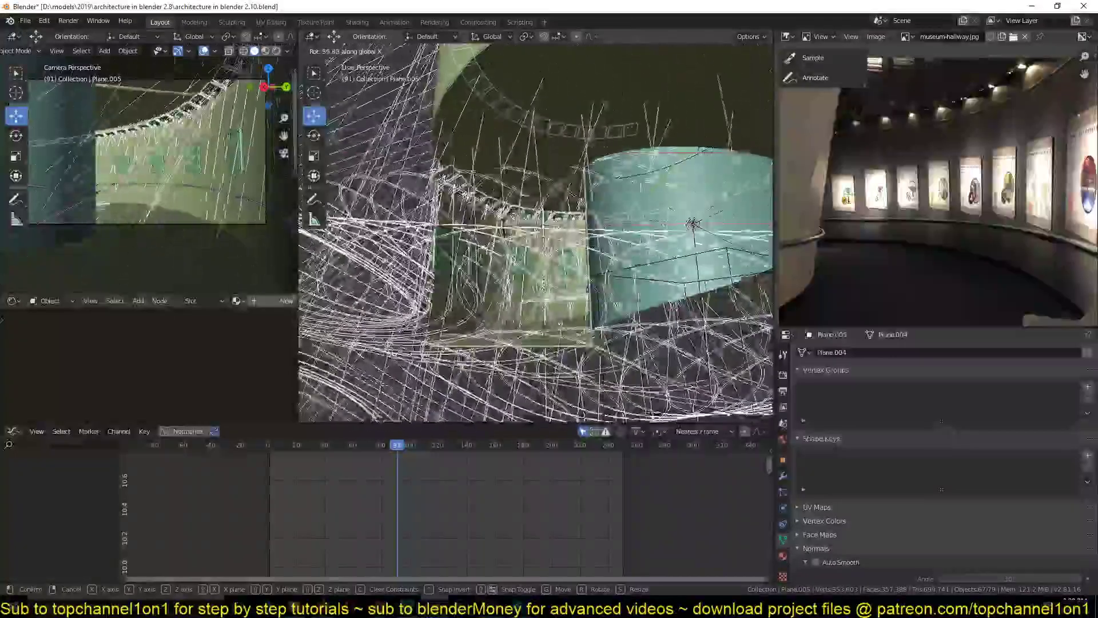
pyautogui.click(465, 199)
# Step: Move the rotated Plane.005 strip about -0.957 m along the global Y axis
pyautogui.scroll(3, 506, 265)
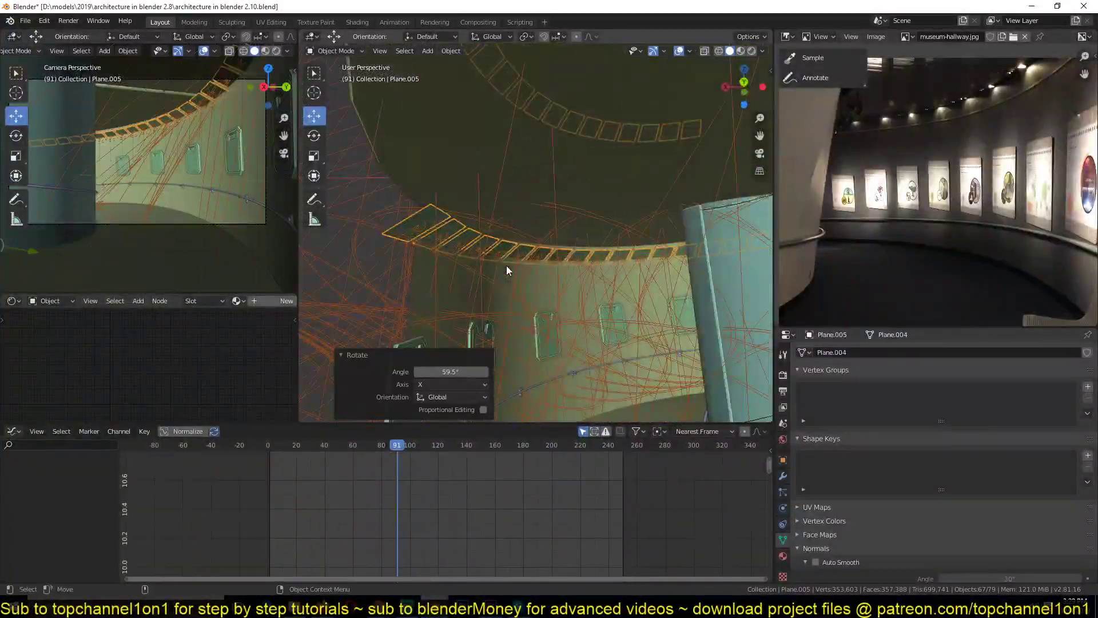
pyautogui.press('g')
pyautogui.press('y')
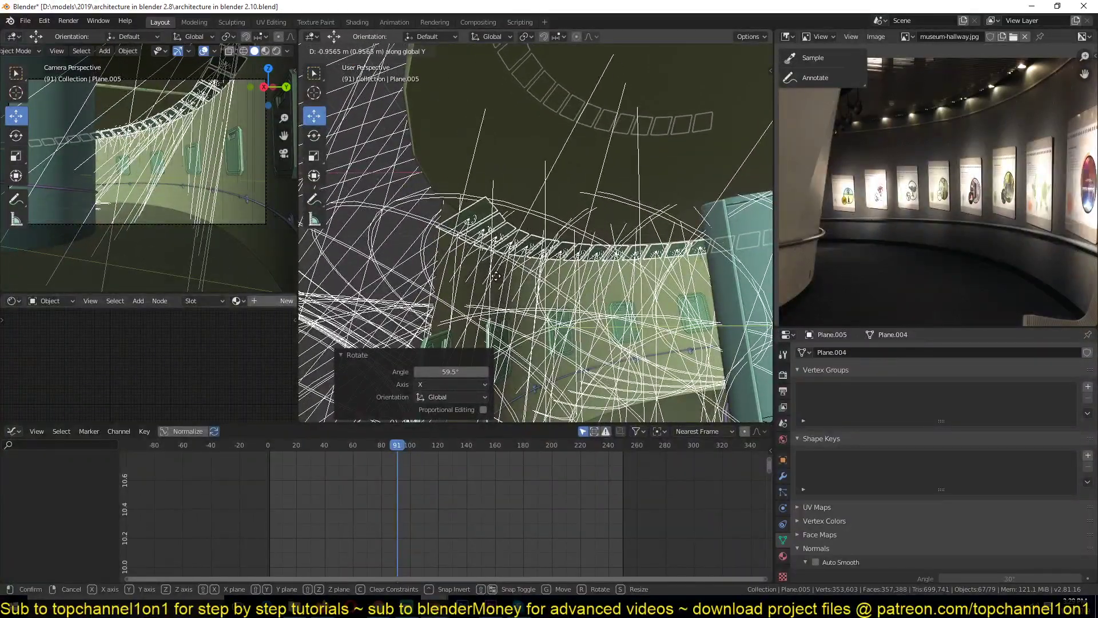
pyautogui.click(496, 276)
pyautogui.moveTo(496, 276)
pyautogui.mouseDown(button='middle')
pyautogui.moveTo(513, 320)
pyautogui.moveTo(504, 284)
pyautogui.mouseUp(button='middle')
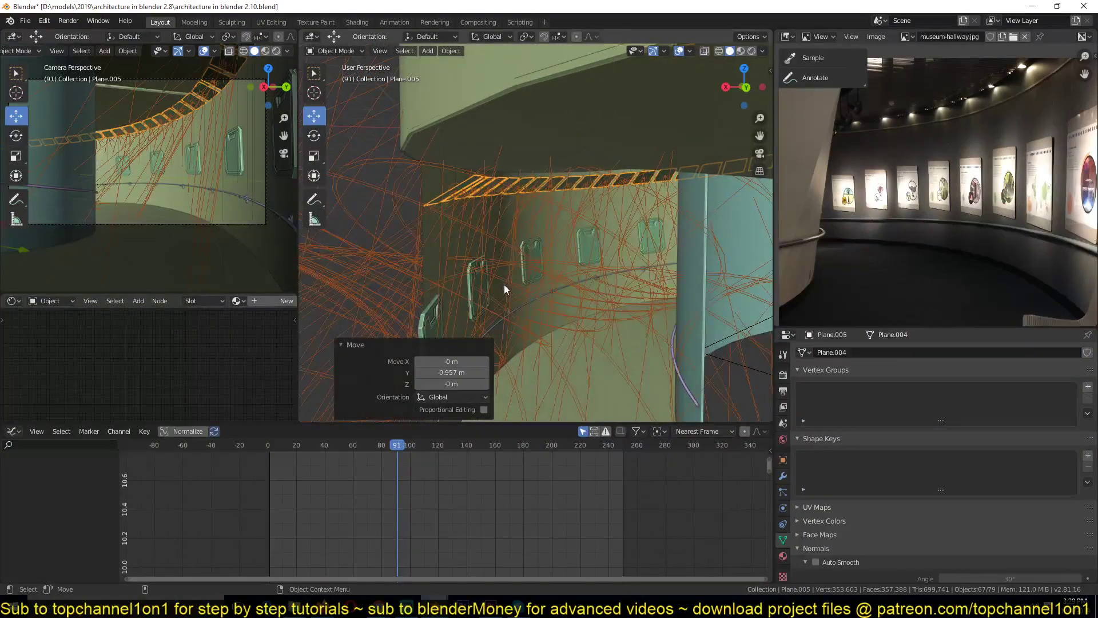
# Step: Raise the Plane.005 strip along the global Z axis towards the corridor ceiling, deselect it and save the file
pyautogui.press('g')
pyautogui.press('z')
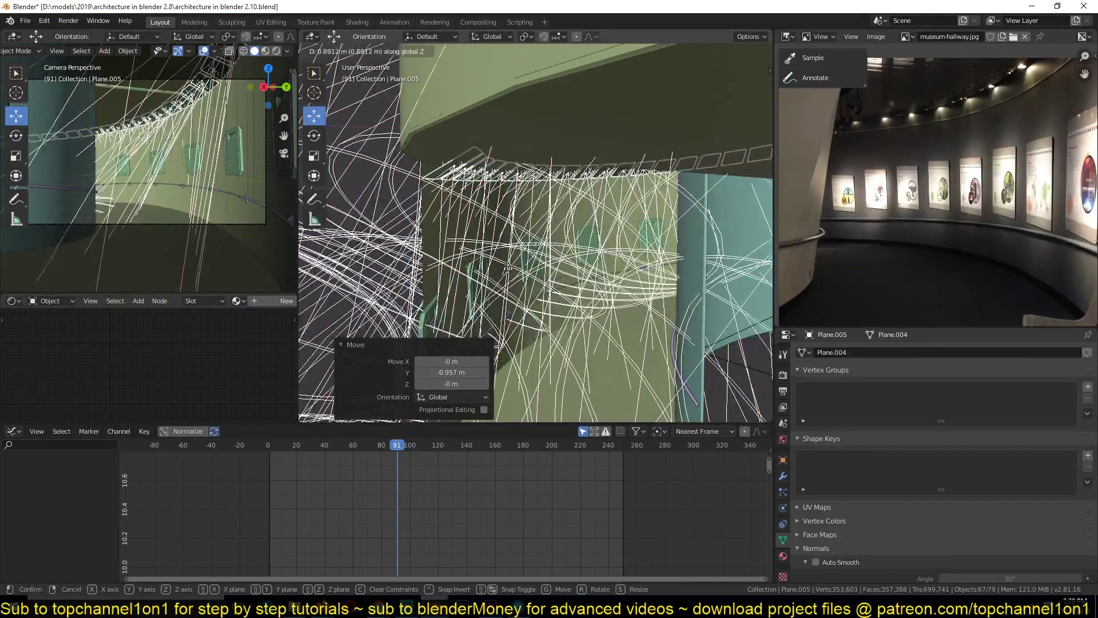
pyautogui.click(530, 278)
pyautogui.hotkey('alt', 'a')
pyautogui.moveTo(531, 278); pyautogui.dragTo(515, 272, button='middle')
pyautogui.hotkey('ctrl', 's')
# Step: Save the file again with nothing selected and display the camera viewport in Rendered shading
pyautogui.scroll(1, 515, 272)
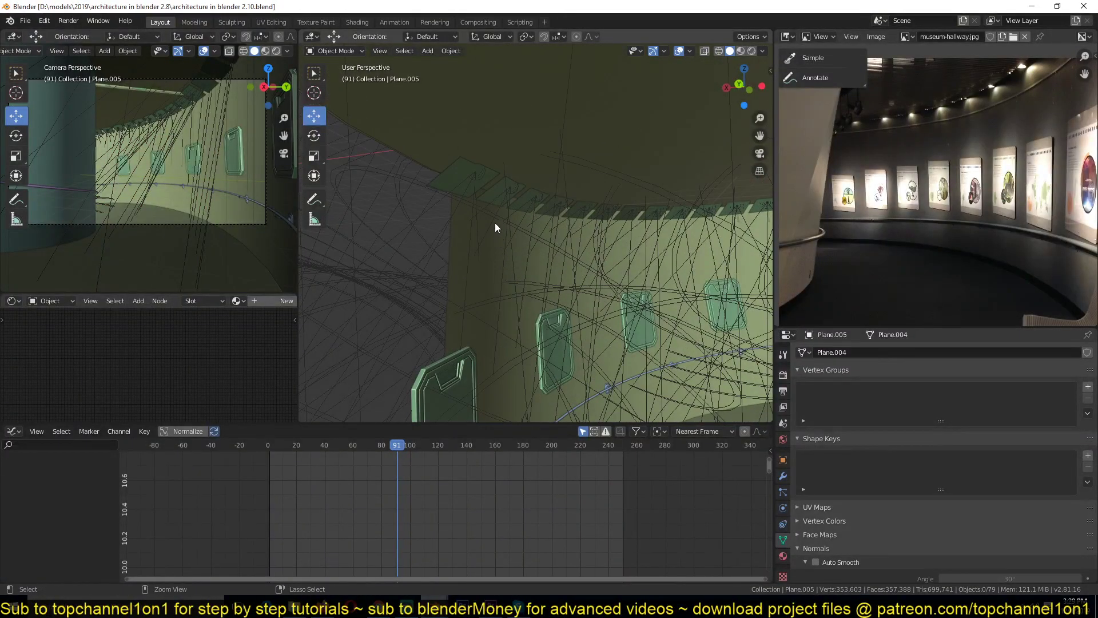
pyautogui.hotkey('ctrl', 'z')
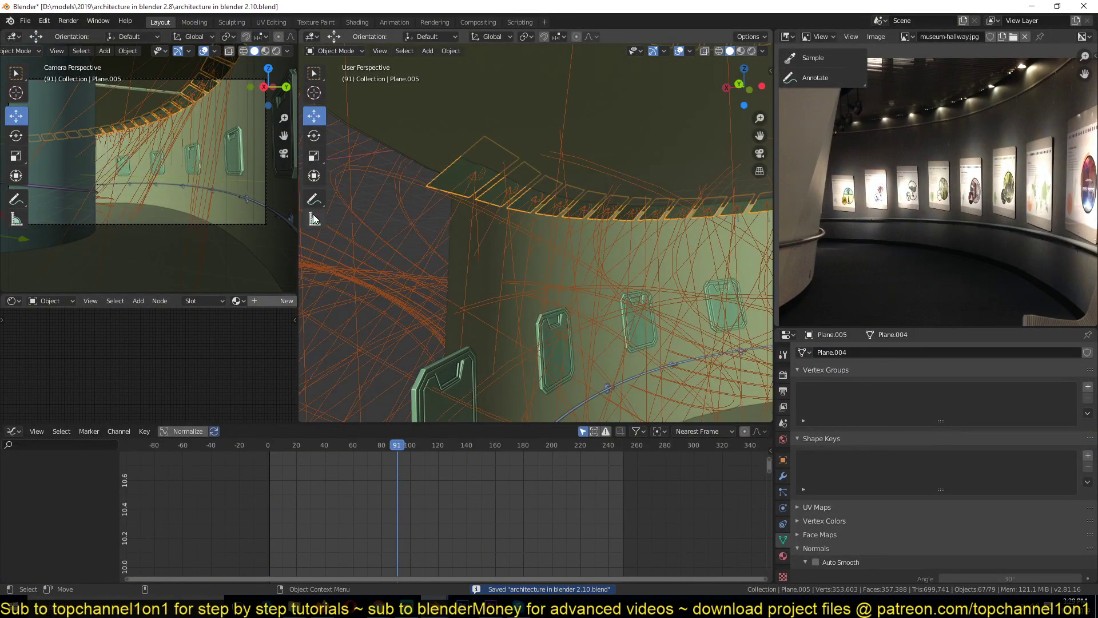
pyautogui.hotkey('alt', 'a')
pyautogui.hotkey('ctrl', 's')
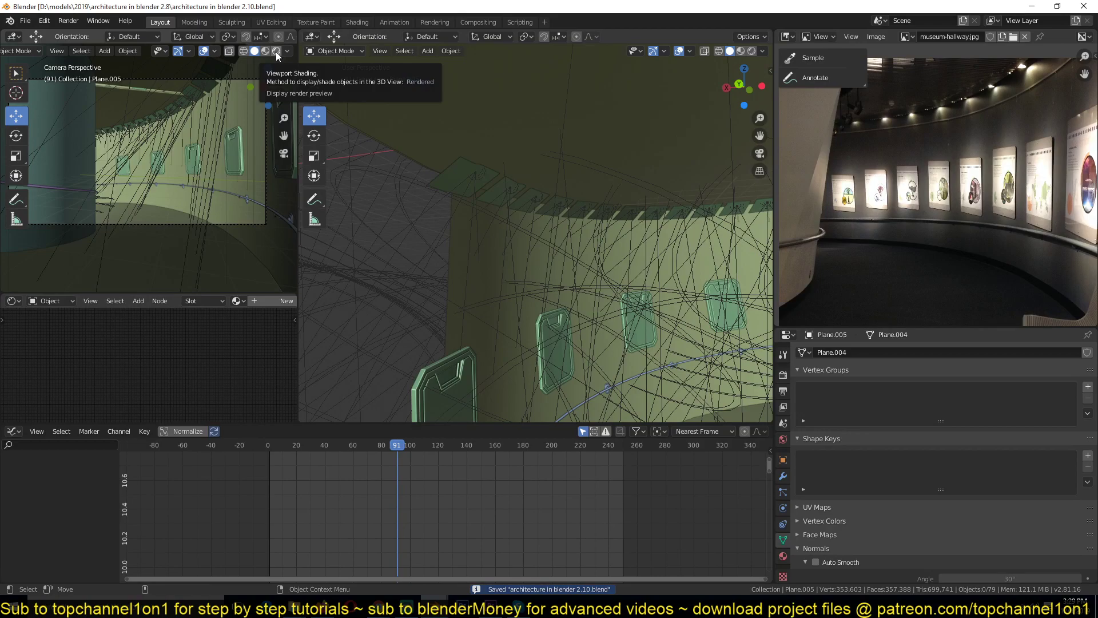
pyautogui.click(277, 51)
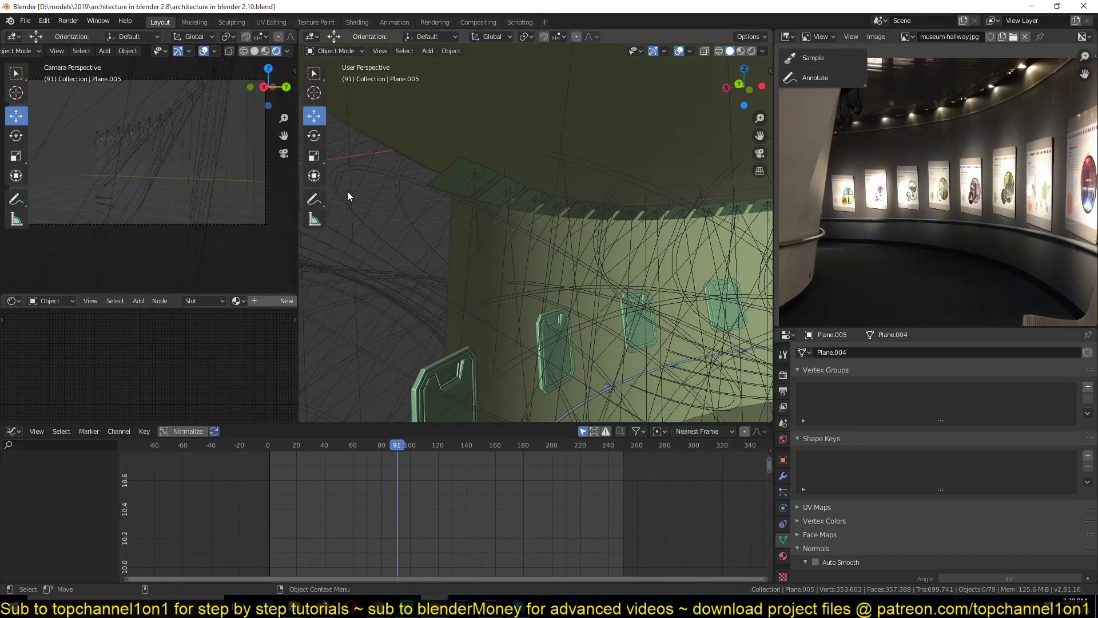
# Step: Examine the spread of instanced spot lights around the curved corridor from several angles
pyautogui.press('a')
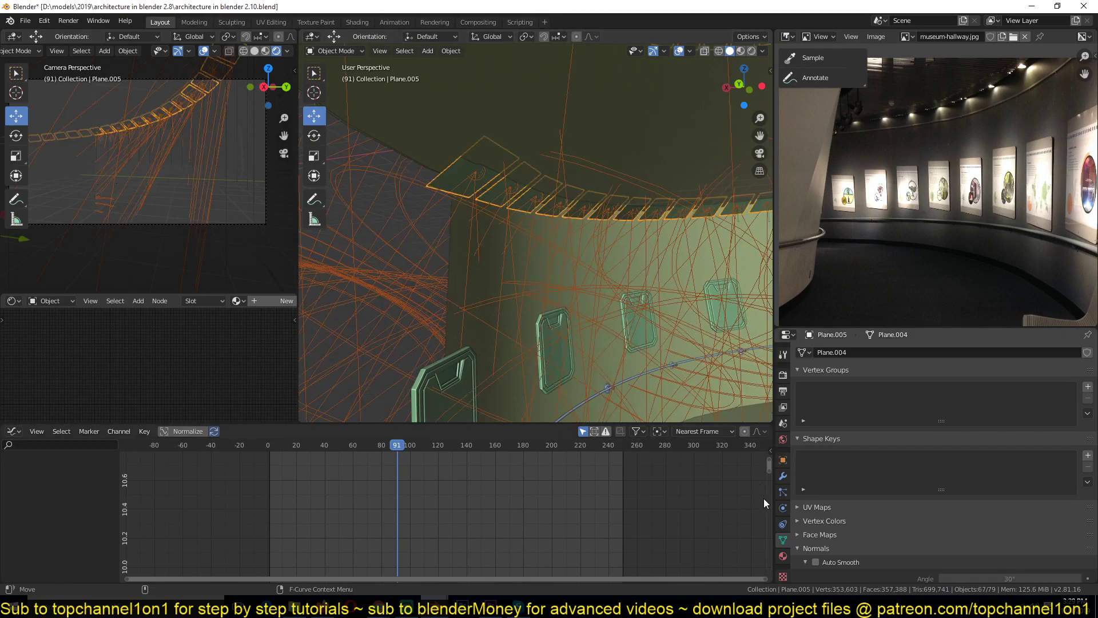
pyautogui.press('KP_Decimal')
pyautogui.keyDown('shift'); pyautogui.moveTo(644, 360); pyautogui.dragTo(584, 314, button='middle'); pyautogui.keyUp('shift')
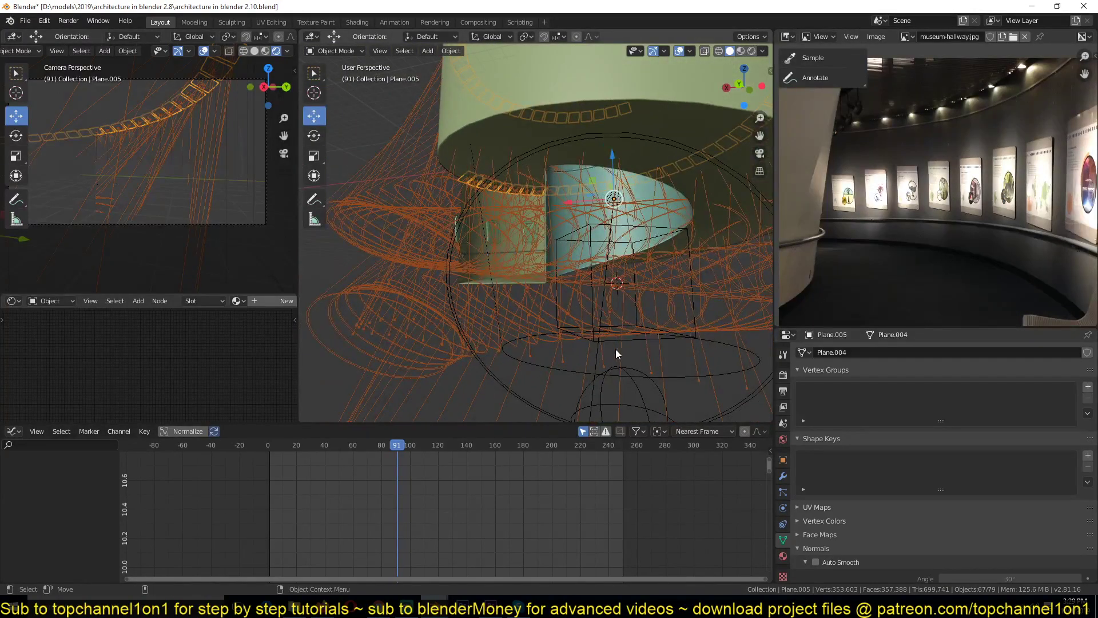
pyautogui.keyDown('shift'); pyautogui.moveTo(617, 350); pyautogui.dragTo(609, 307, button='middle'); pyautogui.keyUp('shift')
pyautogui.hotkey('alt', 'a')
pyautogui.moveTo(610, 143); pyautogui.dragTo(621, 171, button='middle')
pyautogui.scroll(4, 615, 183)
pyautogui.press('a')
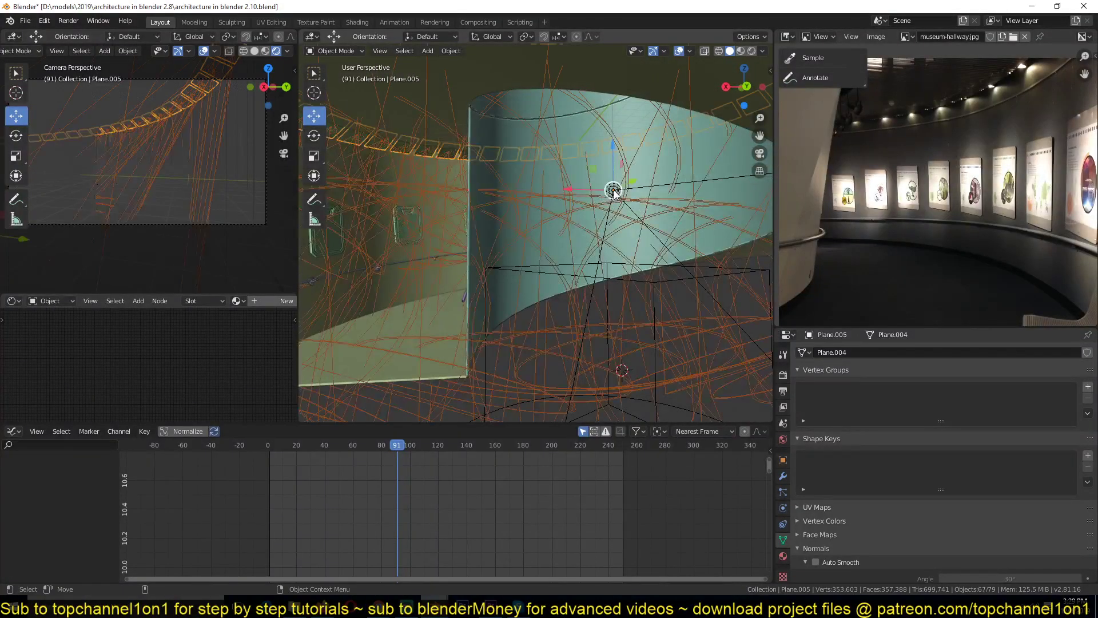
pyautogui.moveTo(633, 233); pyautogui.dragTo(626, 284, button='middle')
pyautogui.hotkey('alt', 'a')
pyautogui.keyDown('shift'); pyautogui.moveTo(446, 210); pyautogui.dragTo(568, 259, button='middle'); pyautogui.keyUp('shift')
pyautogui.hotkey('ctrl', 'z')
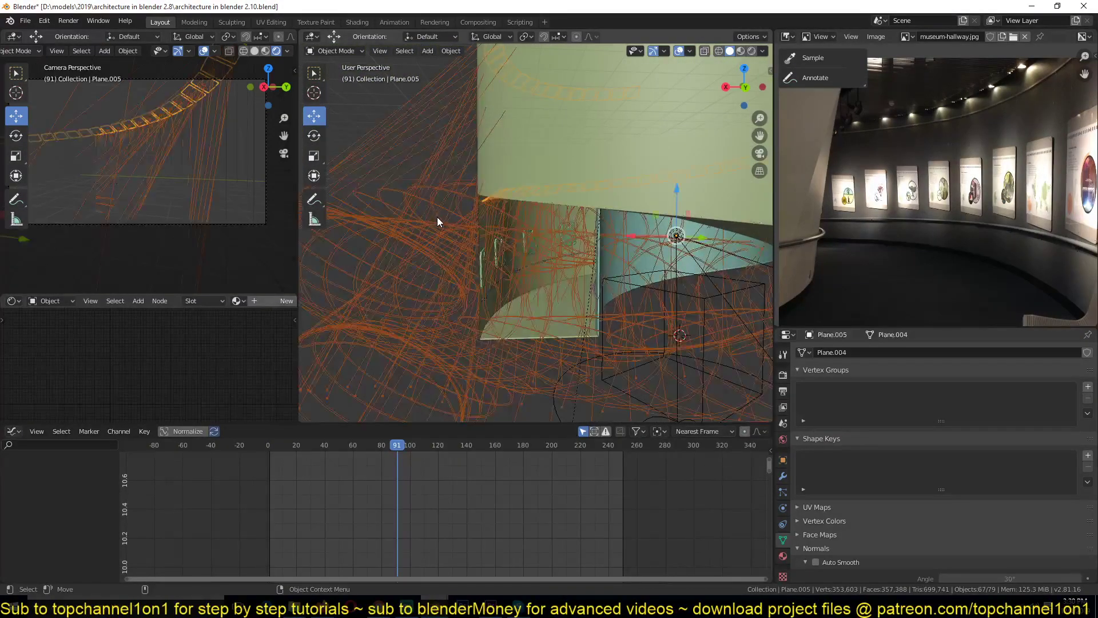
# Step: Check the instancing options of Plane.005 and expand its Array modifier settings
pyautogui.click(783, 477)
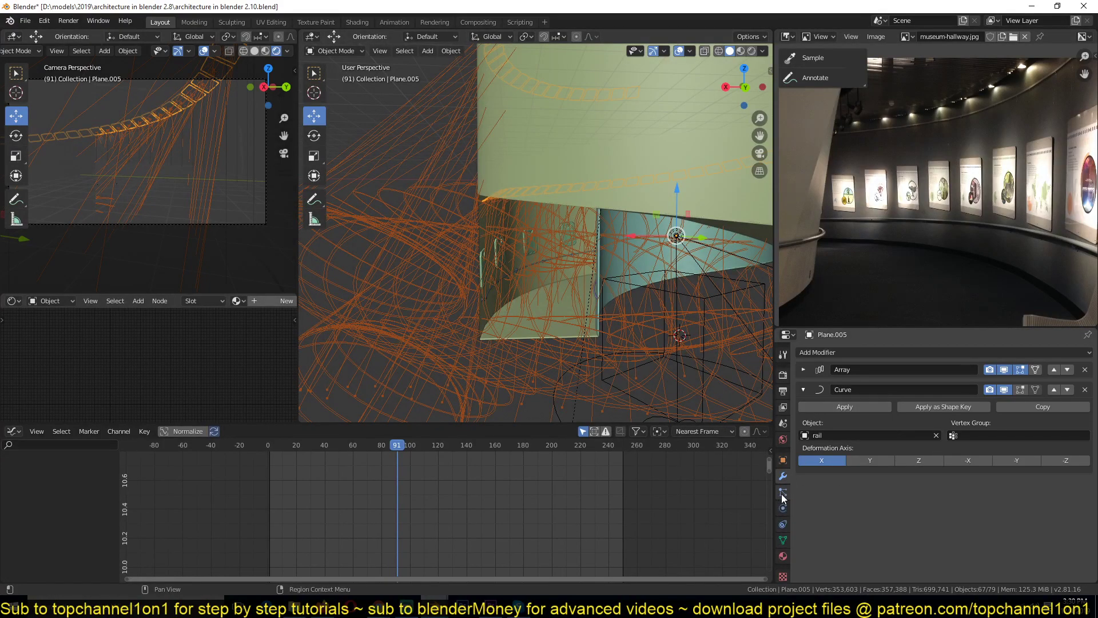
pyautogui.click(784, 460)
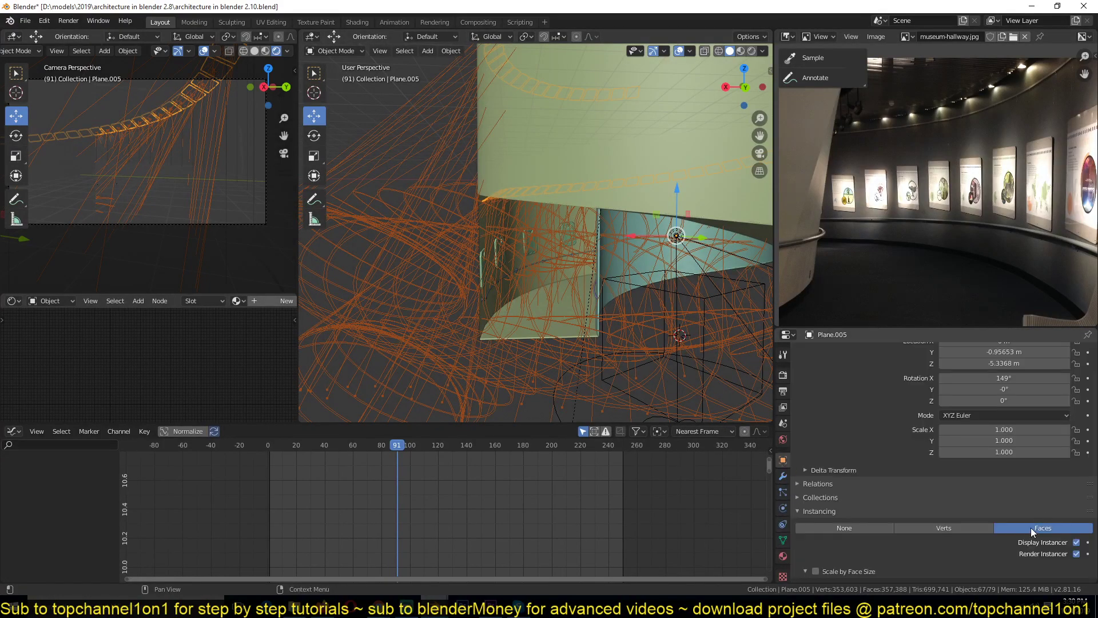
pyautogui.click(784, 476)
pyautogui.click(804, 370)
# Step: Set the Array modifier's count to 50
pyautogui.click(1026, 414)
pyautogui.write('66')
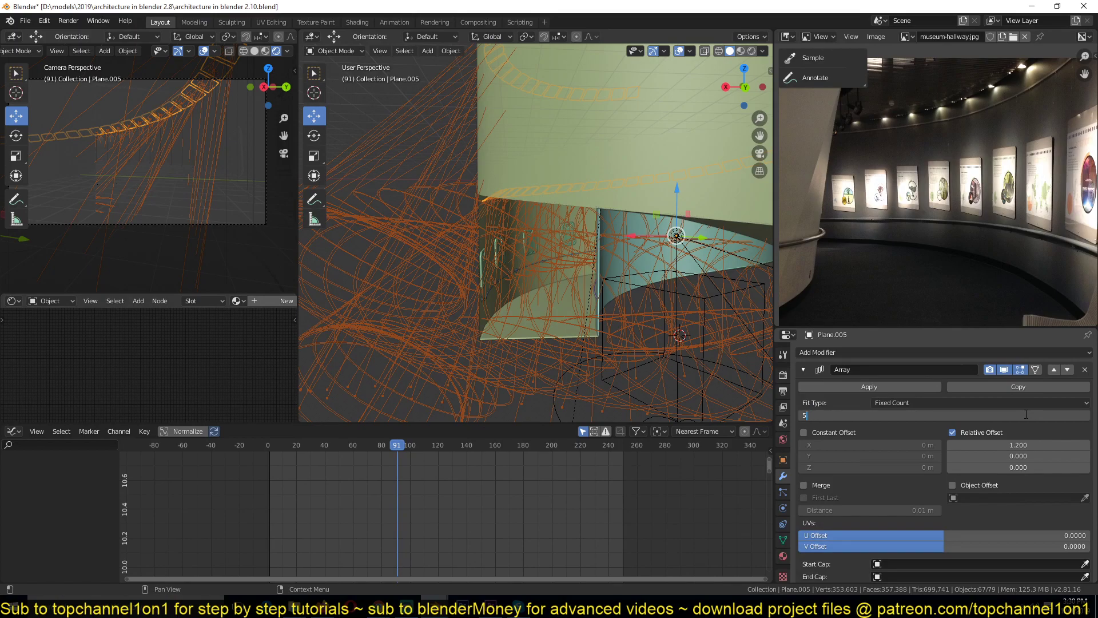
pyautogui.press('Return')
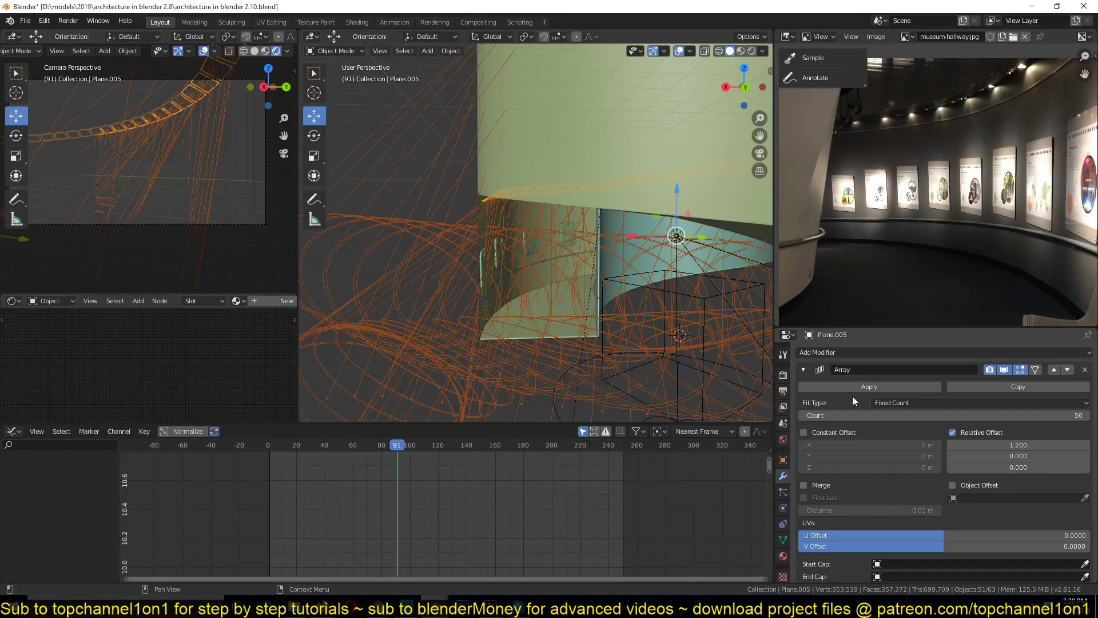
# Step: Increase the Array modifier's relative X offset to 3.810 to space the lights further apart up the tower
pyautogui.scroll(-10, 744, 282)
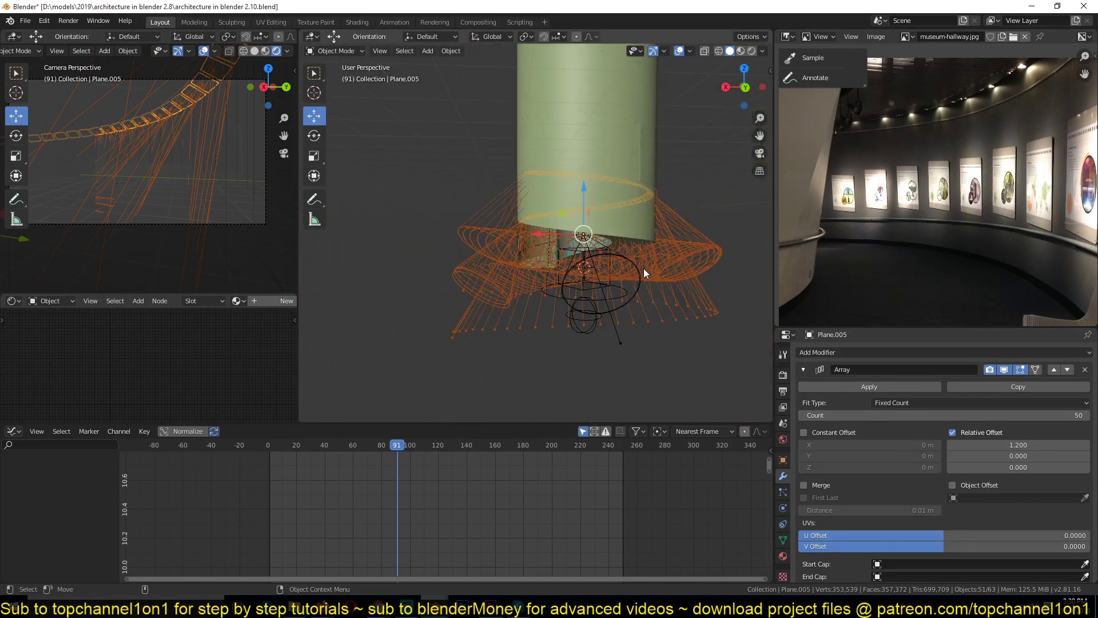
pyautogui.press('KP_1')
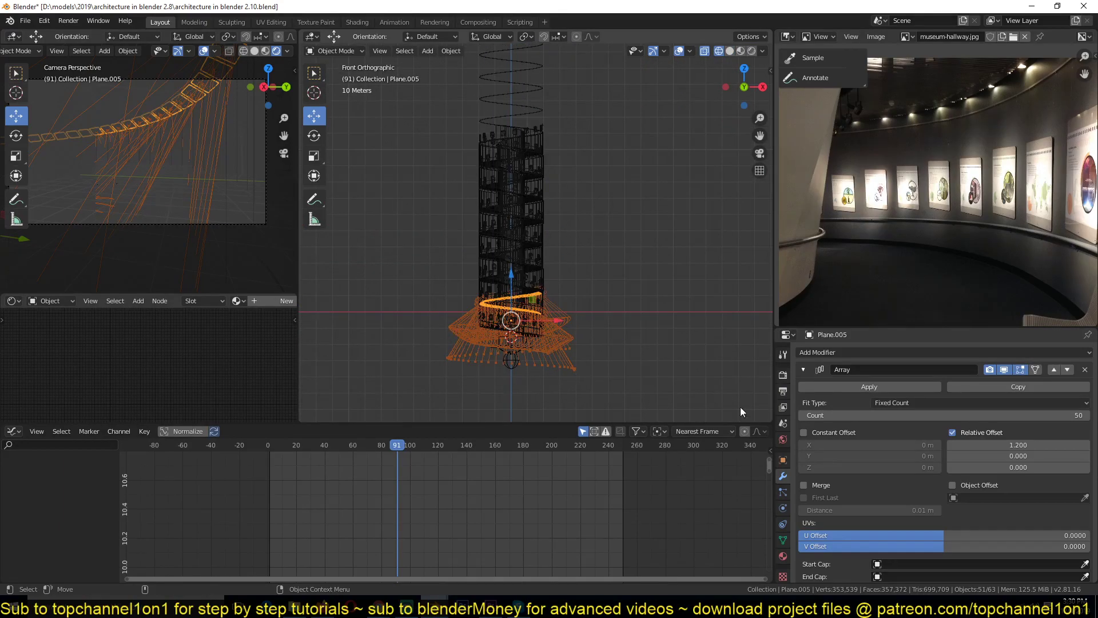
pyautogui.moveTo(1018, 445)
pyautogui.mouseDown()
pyautogui.moveTo(1090, 445)
pyautogui.moveTo(1030, 445)
pyautogui.mouseUp()
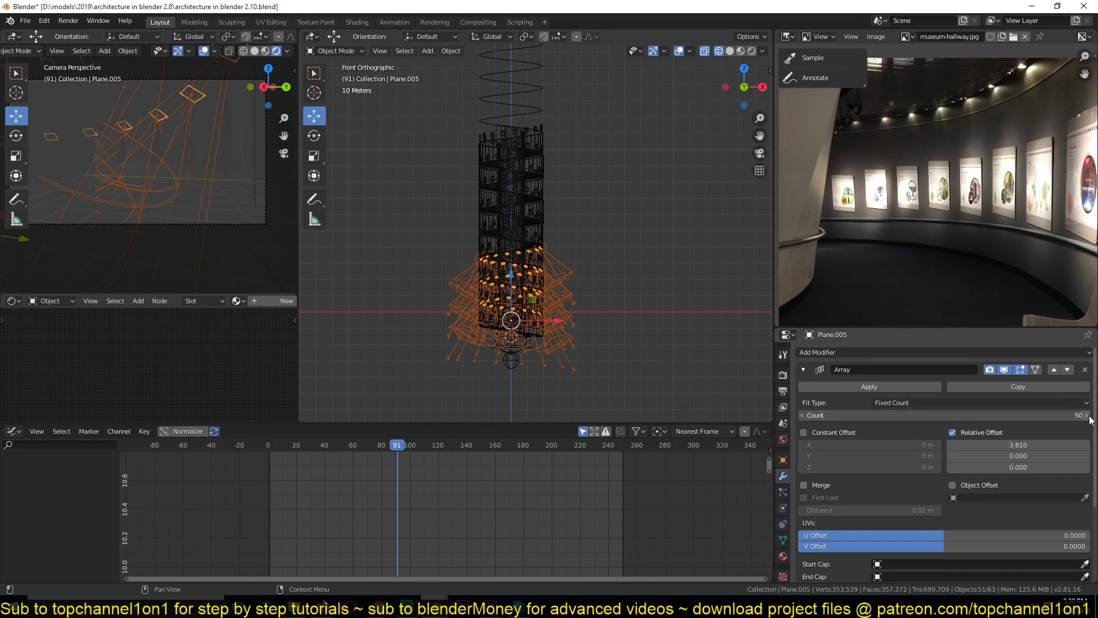
# Step: Raise the Array modifier's count through 60 and 80 to 90, deselect the object and save the file
pyautogui.moveTo(1080, 416); pyautogui.dragTo(1084, 416)
pyautogui.click(1063, 419)
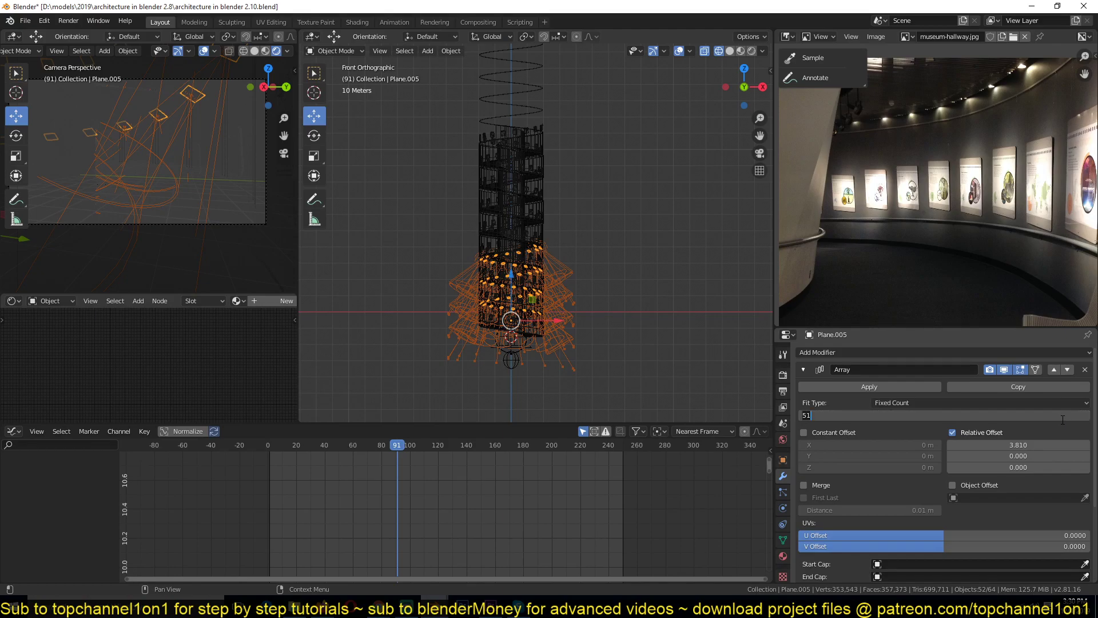
pyautogui.press('Return')
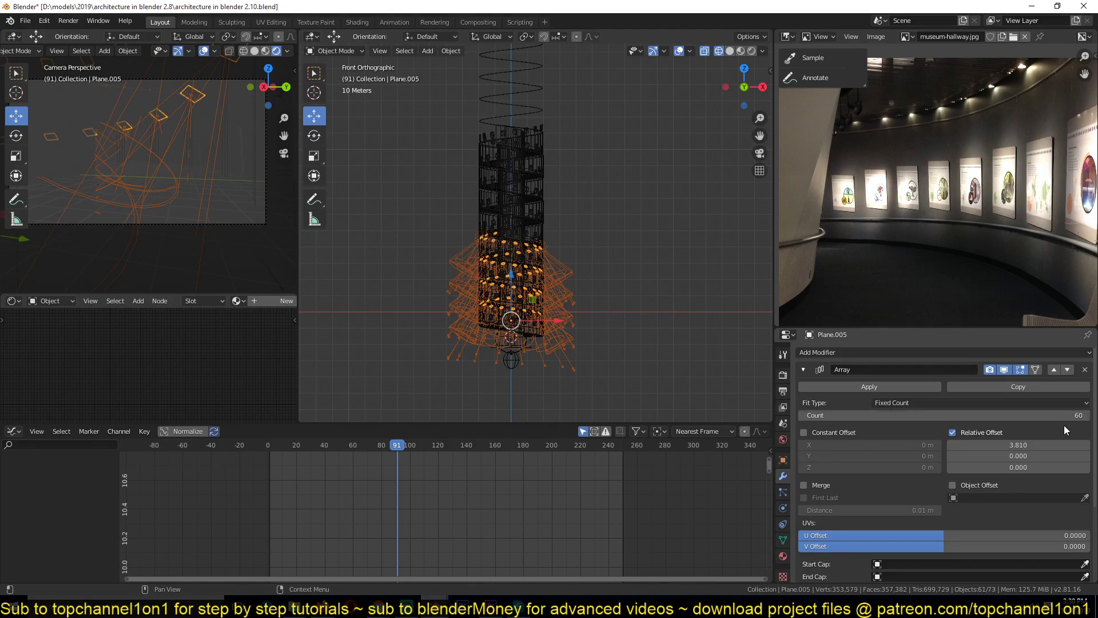
pyautogui.click(1070, 412)
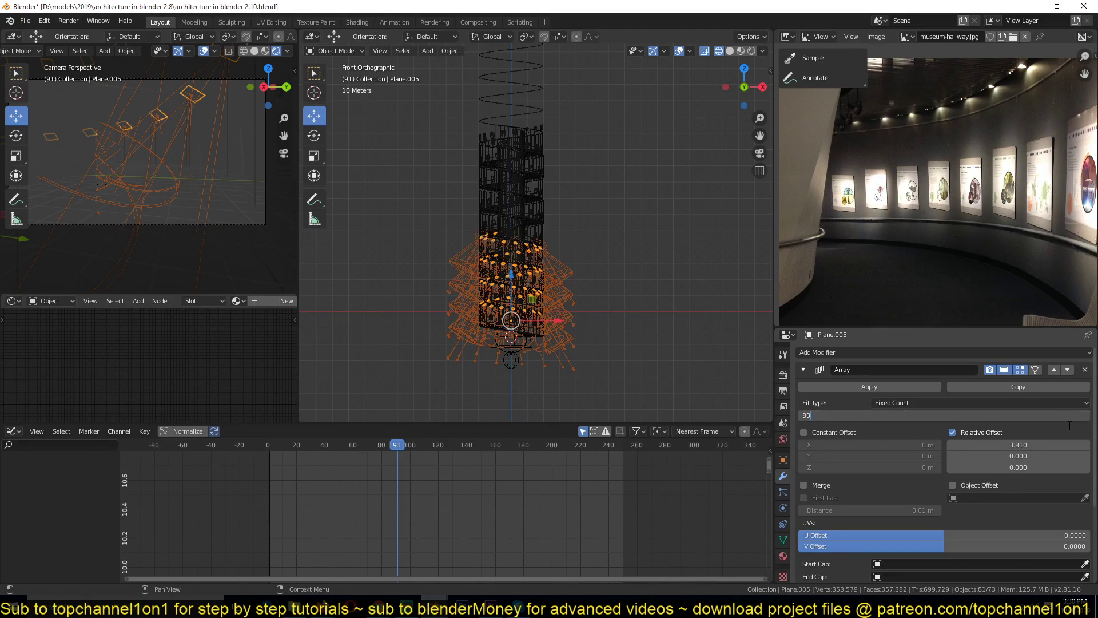
pyautogui.write('80')
pyautogui.press('Return')
pyautogui.click(1072, 417)
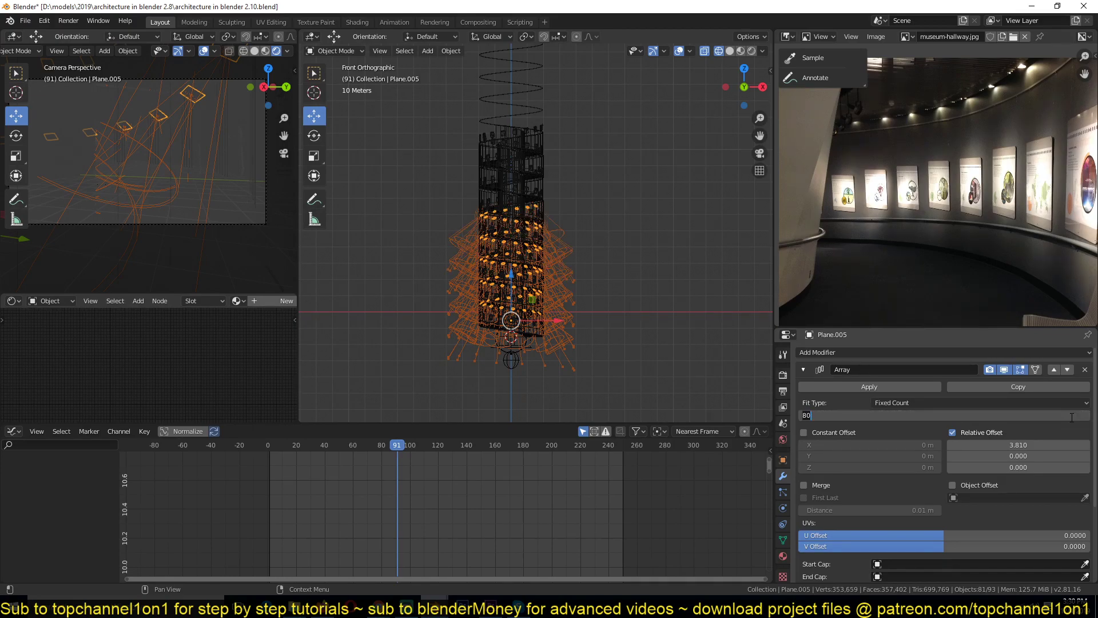
pyautogui.write('90')
pyautogui.press('Return')
pyautogui.click(615, 290)
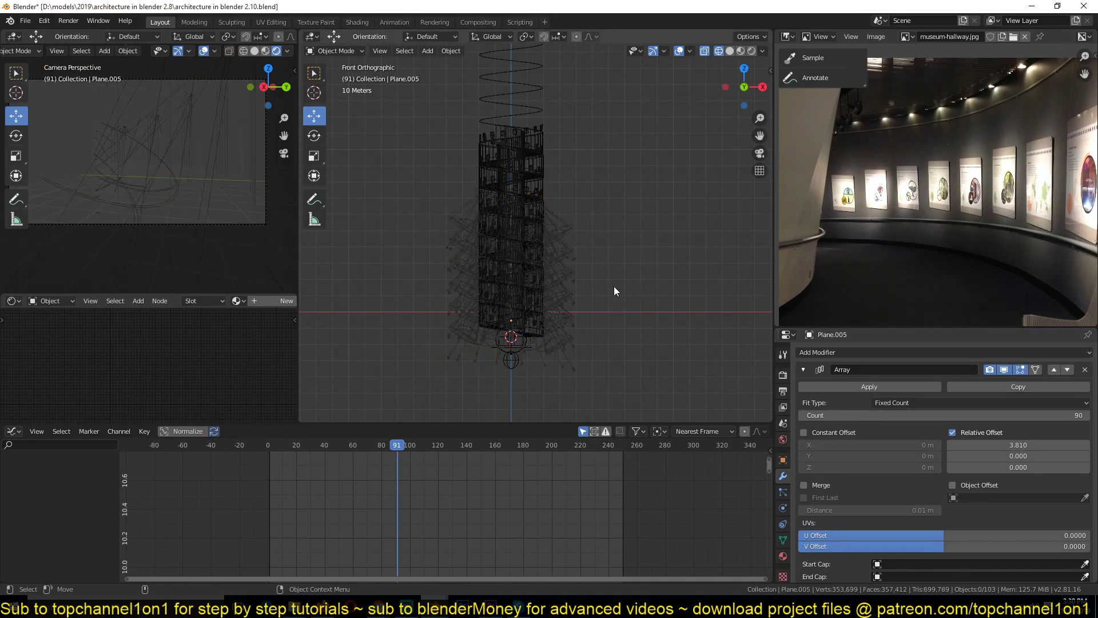
pyautogui.hotkey('ctrl', 's')
# Step: Show the tower in solid shading, view its underside with nothing selected, and save the file
pyautogui.press('z')
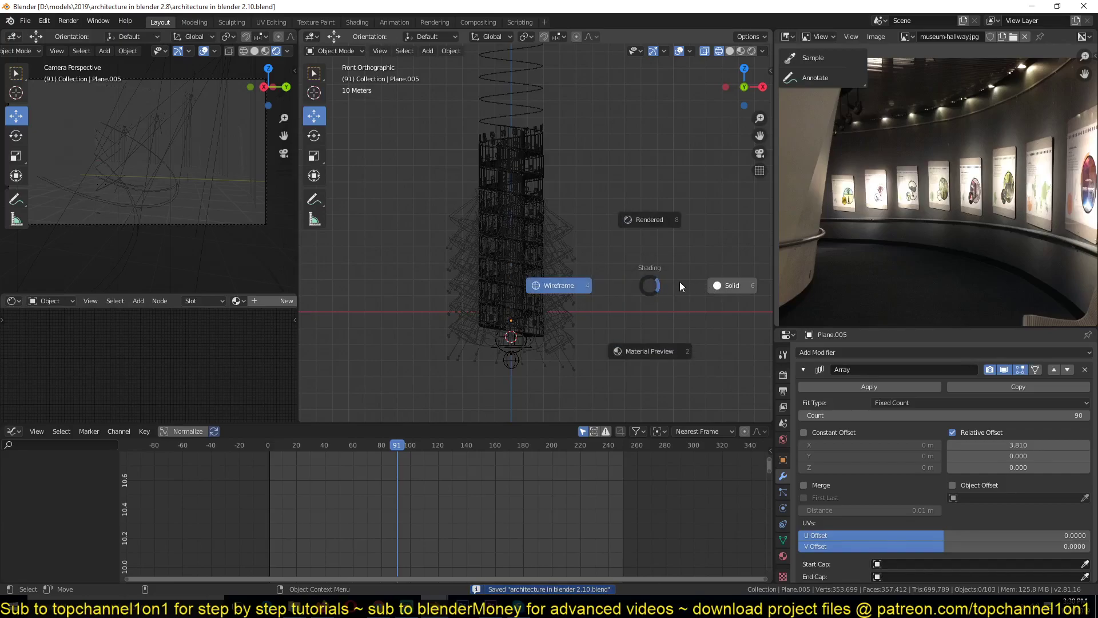
pyautogui.click(704, 286)
pyautogui.scroll(4, 616, 288)
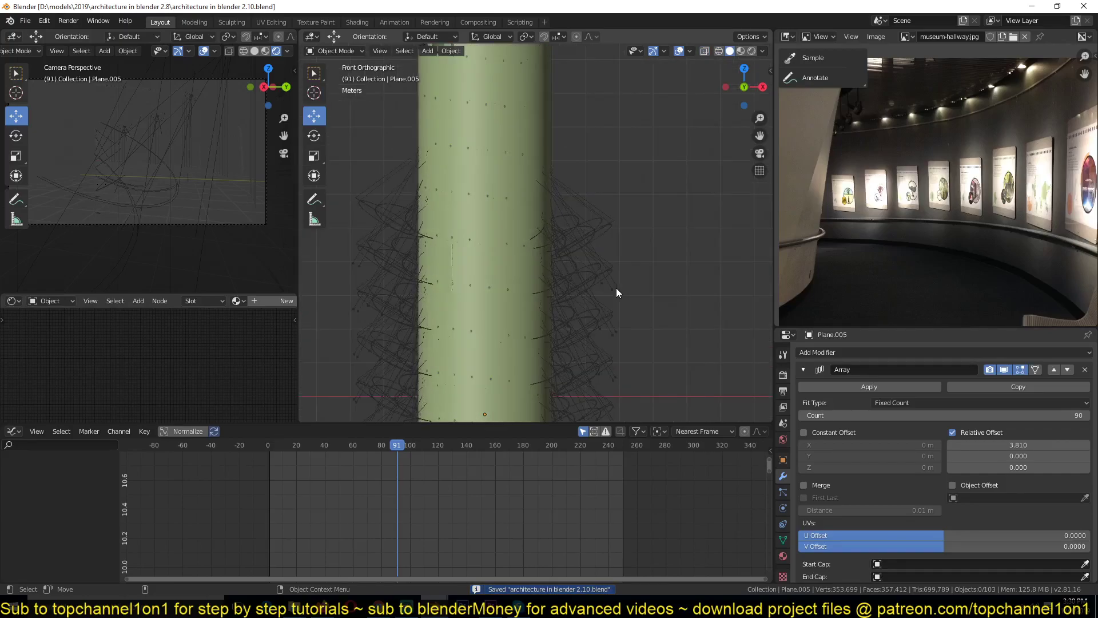
pyautogui.moveTo(617, 254); pyautogui.dragTo(569, 301, button='middle')
pyautogui.press('a')
pyautogui.hotkey('alt', 'a')
pyautogui.moveTo(519, 351); pyautogui.dragTo(526, 295, button='middle')
pyautogui.hotkey('ctrl', 's')
# Step: Select the spot light under the tower and set its power to 1000 W
pyautogui.click(581, 320)
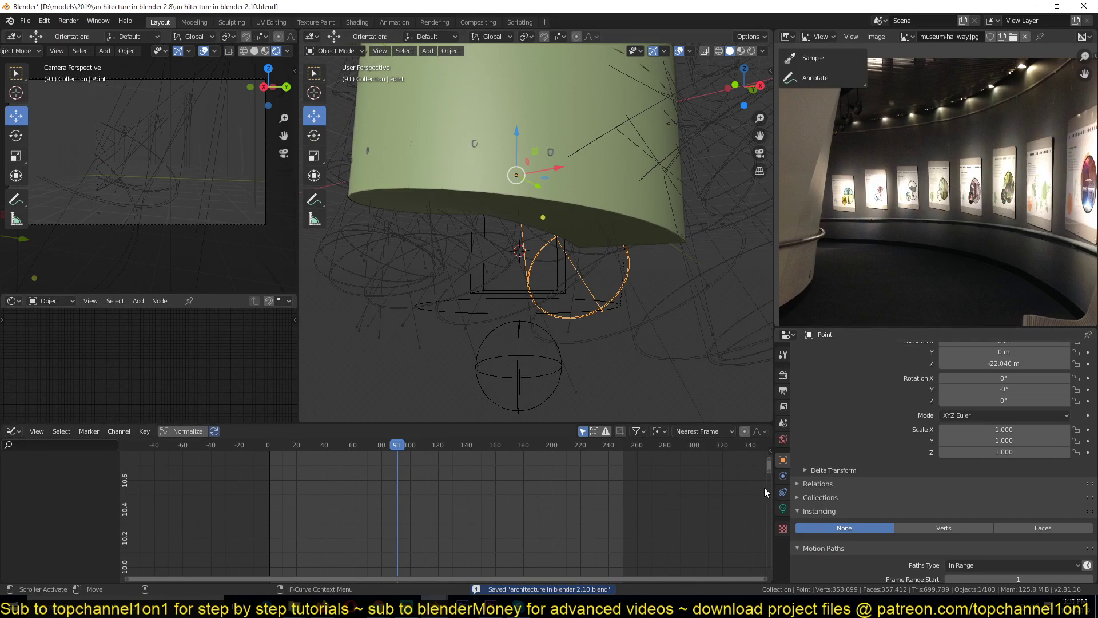
pyautogui.click(783, 508)
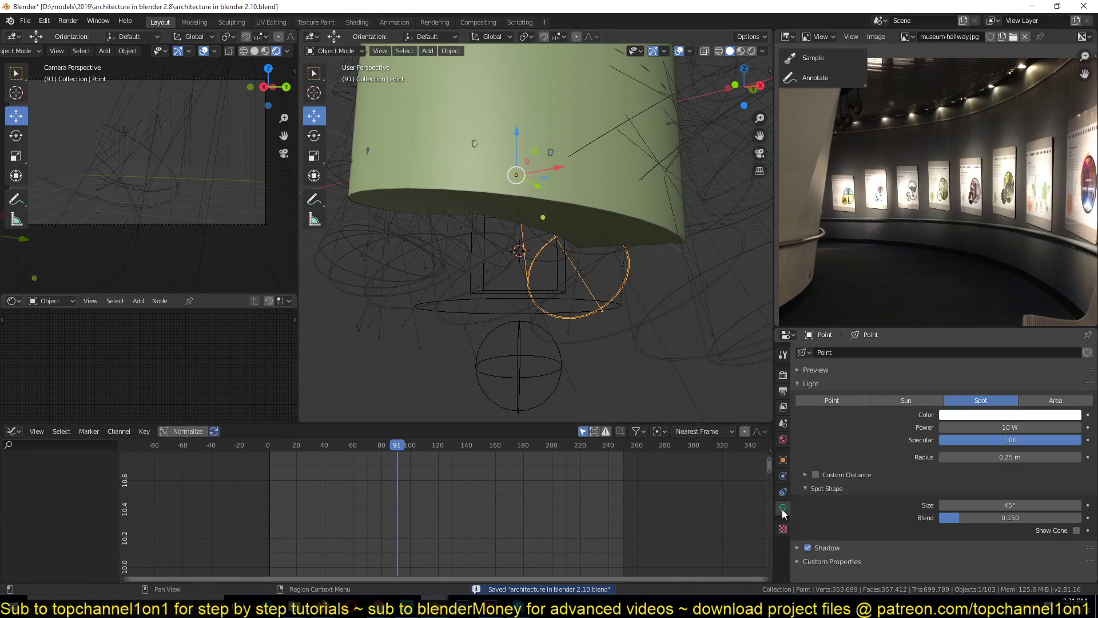
pyautogui.click(1010, 428)
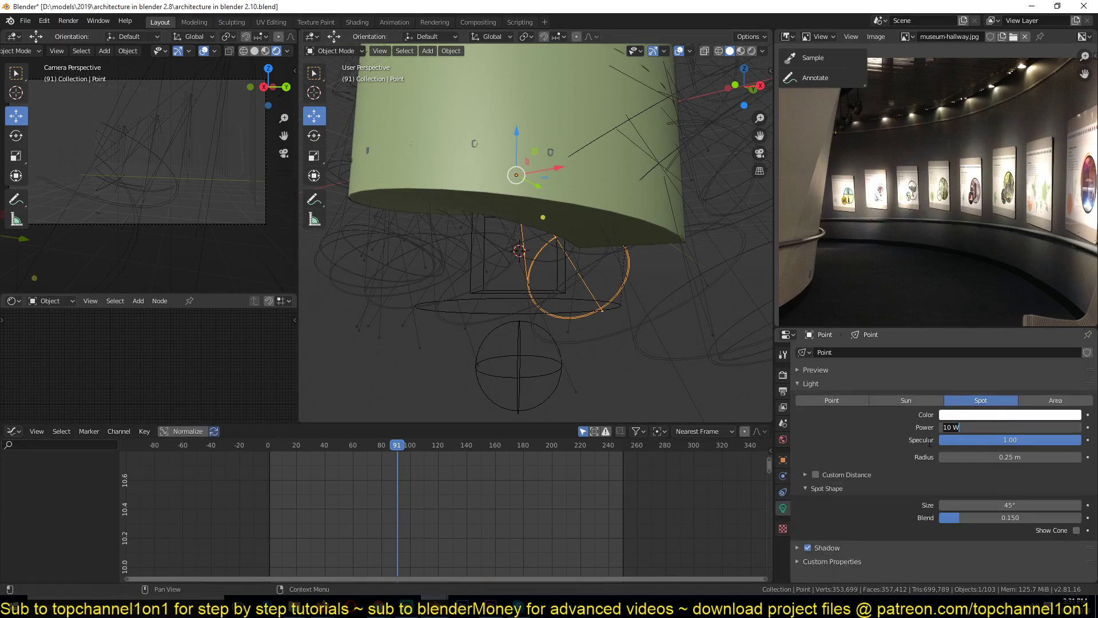
pyautogui.write('1000')
pyautogui.press('Return')
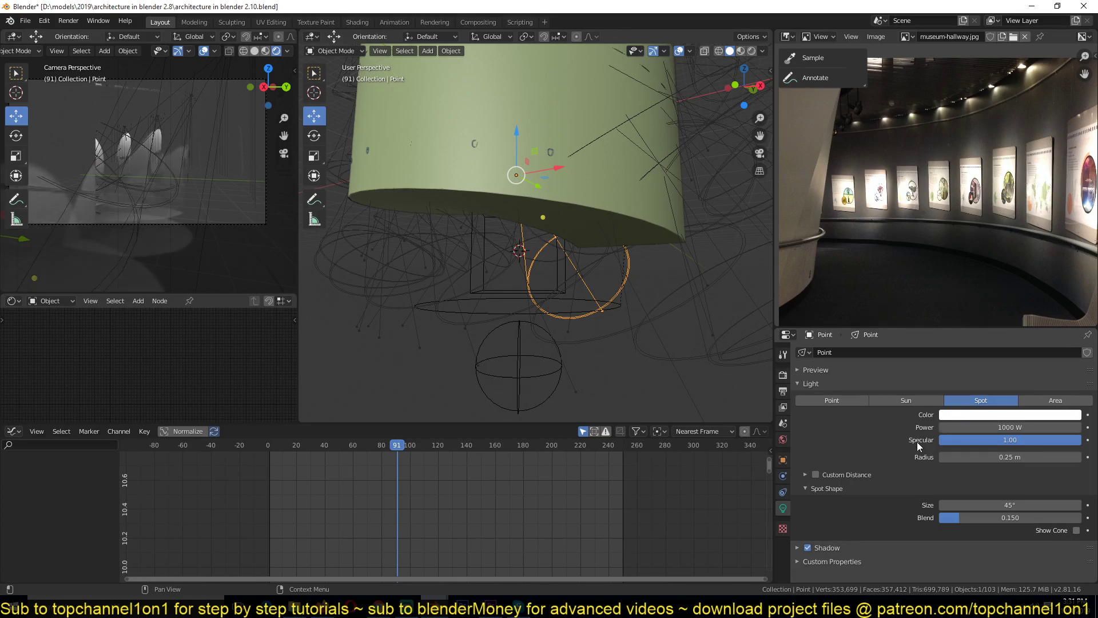
# Step: Look through the camera at the ceiling light plates and wall frames in the curved corridor
pyautogui.keyDown('shift'); pyautogui.moveTo(457, 304); pyautogui.dragTo(478, 282, button='middle'); pyautogui.keyUp('shift')
pyautogui.scroll(1, 540, 262)
pyautogui.scroll(3, 597, 260)
pyautogui.press('KP_0')
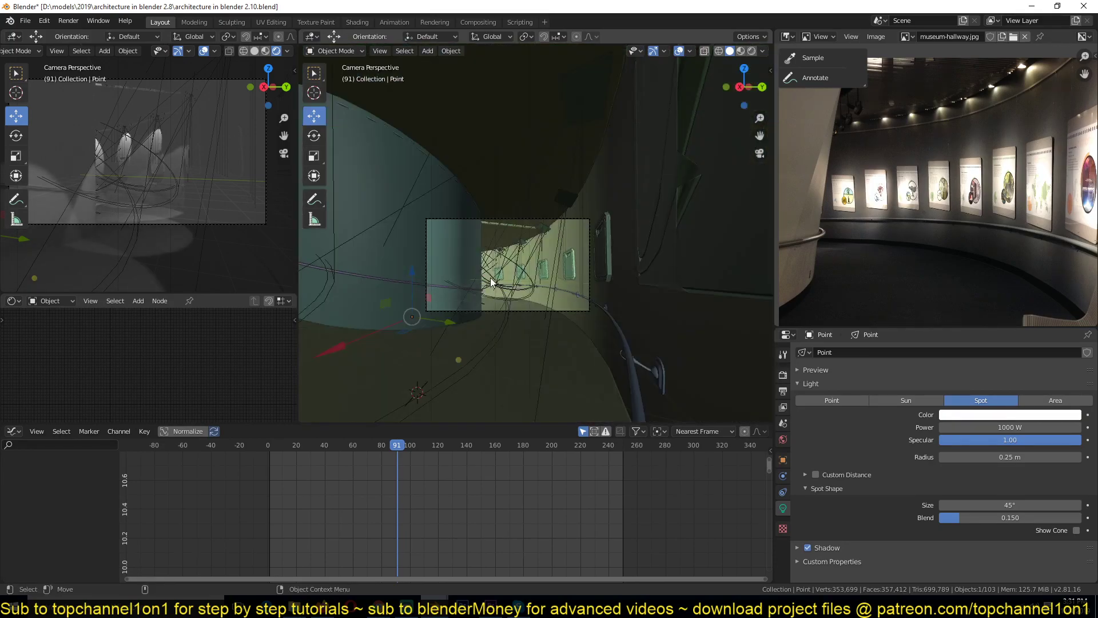
pyautogui.scroll(3, 490, 277)
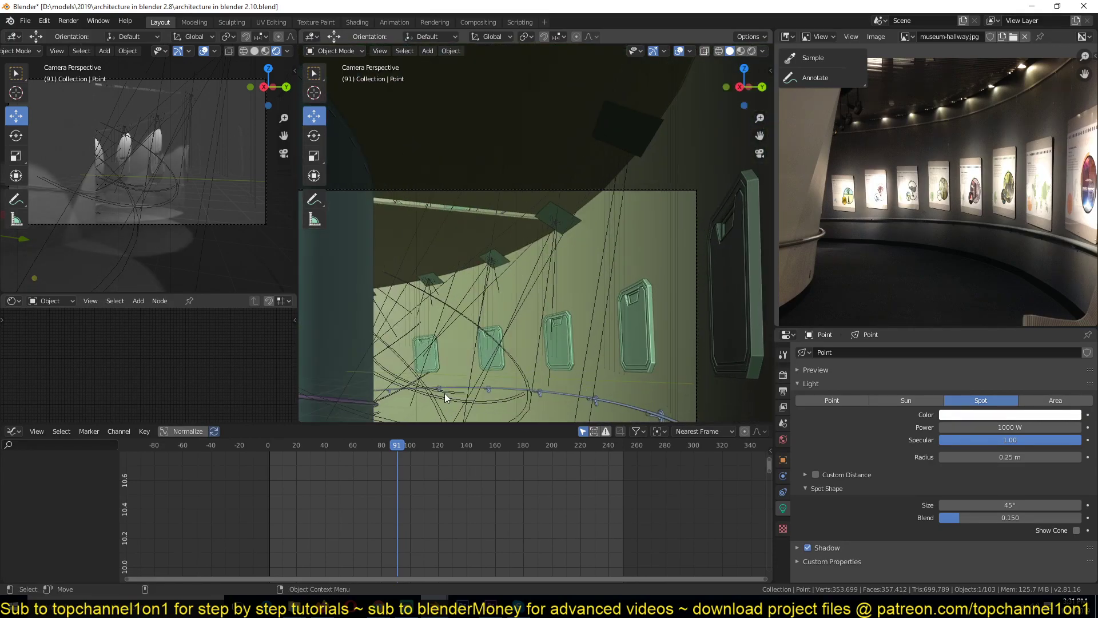
pyautogui.click(550, 220)
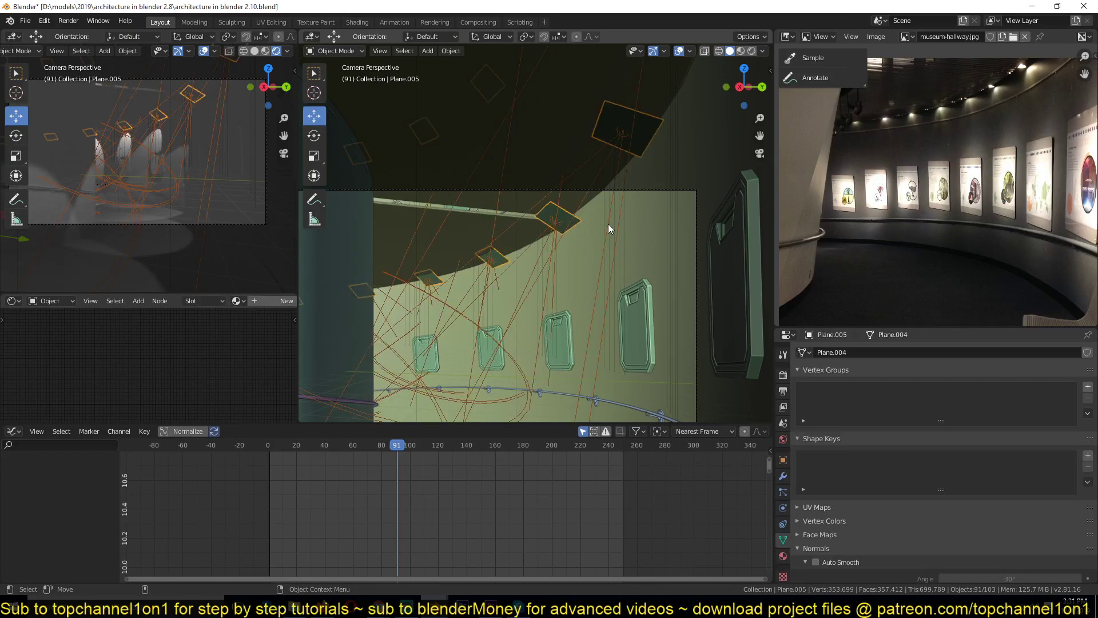
pyautogui.press('g')
pyautogui.press('z')
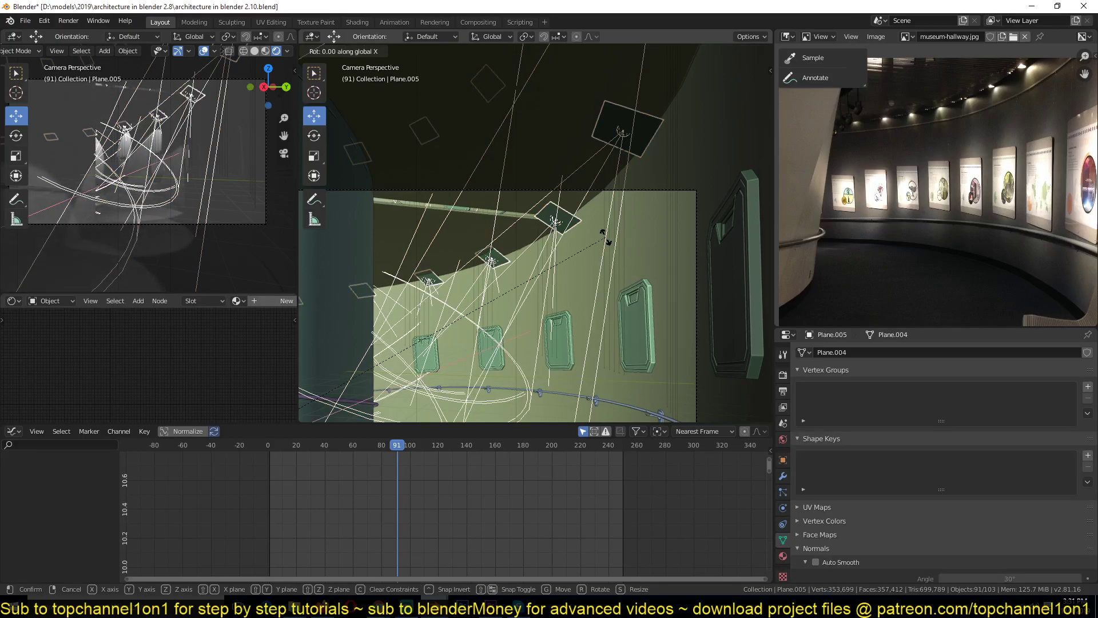
pyautogui.rightClick(608, 242)
pyautogui.rightClick(608, 242)
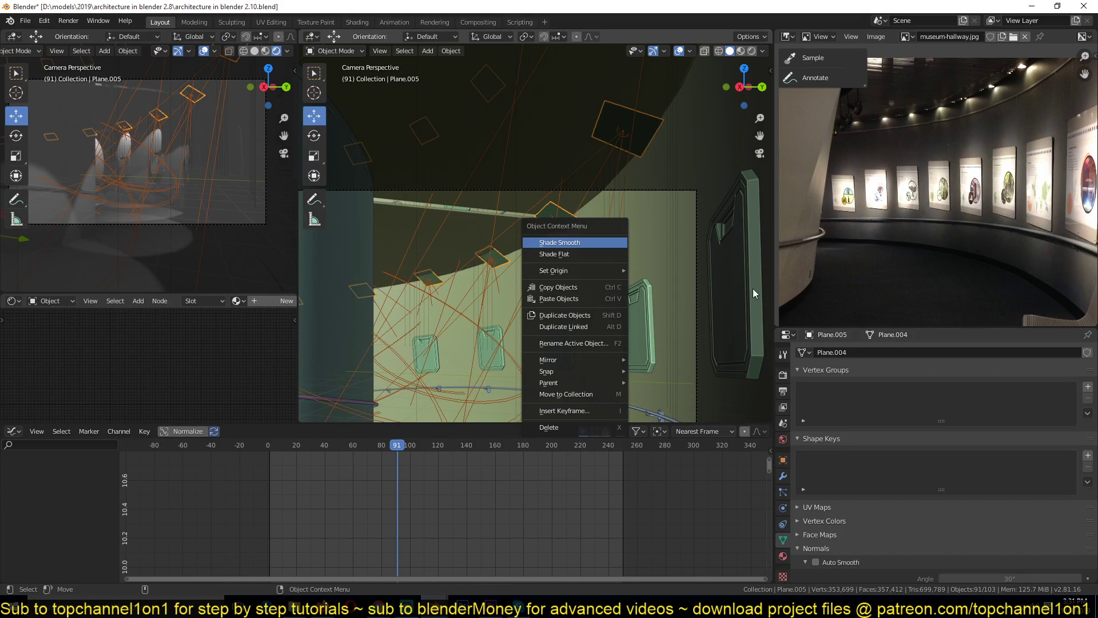
# Step: Examine how the instanced spot lights line up with the wall frames, comparing different shading modes and angles
pyautogui.moveTo(678, 304)
pyautogui.keyDown('shift'); pyautogui.mouseDown(button='middle')
pyautogui.moveTo(678, 158)
pyautogui.moveTo(664, 483)
pyautogui.moveTo(568, 274)
pyautogui.moveTo(571, 360)
pyautogui.moveTo(537, 63)
pyautogui.moveTo(620, 184)
pyautogui.mouseUp(button='middle'); pyautogui.keyUp('shift')
pyautogui.press('z')
pyautogui.click(540, 215)
pyautogui.moveTo(539, 215)
pyautogui.mouseDown(button='middle')
pyautogui.moveTo(382, 280)
pyautogui.moveTo(361, 258)
pyautogui.mouseUp(button='middle')
pyautogui.press('z')
pyautogui.click(595, 255)
pyautogui.scroll(-4, 595, 255)
pyautogui.moveTo(592, 255)
pyautogui.mouseDown(button='middle')
pyautogui.moveTo(543, 245)
pyautogui.moveTo(583, 239)
pyautogui.mouseUp(button='middle')
pyautogui.scroll(5, 542, 245)
pyautogui.scroll(6, 582, 239)
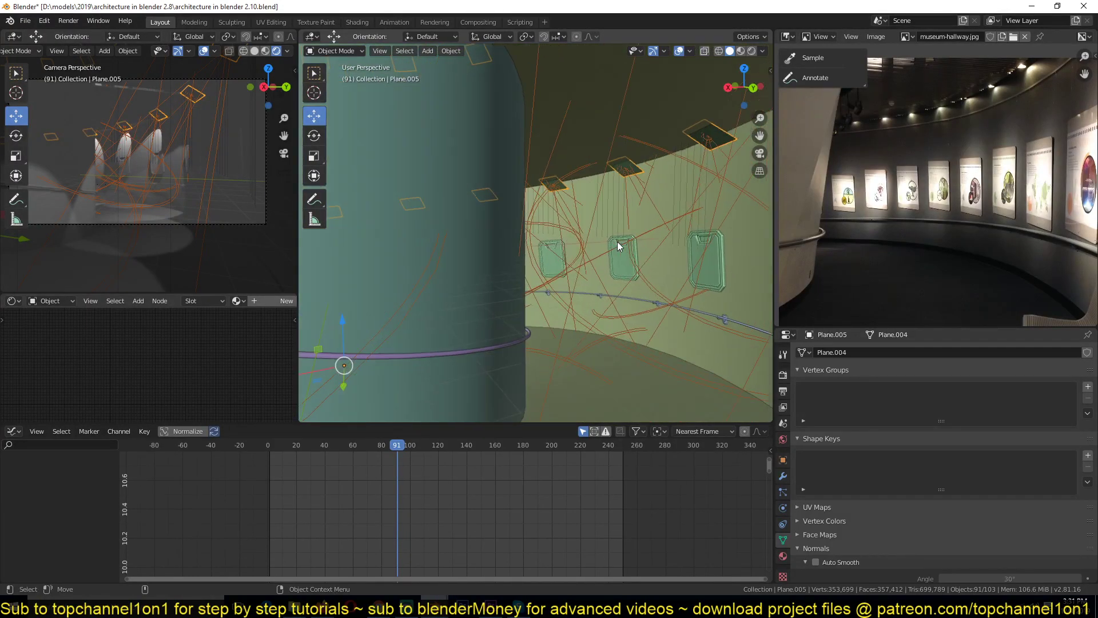
pyautogui.scroll(-1, 617, 242)
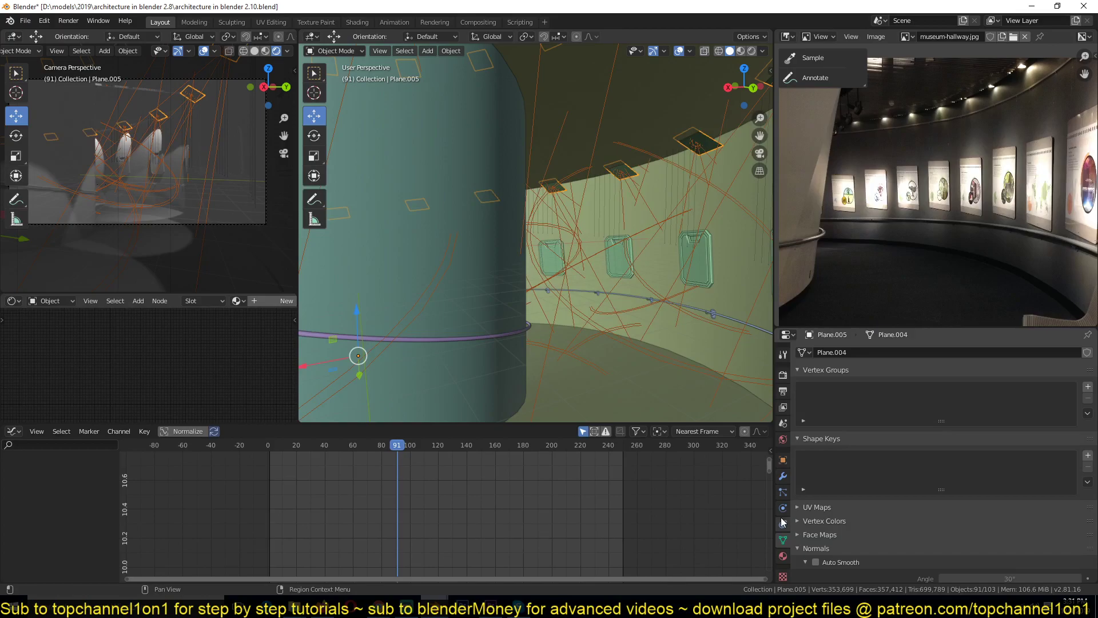
# Step: Select the source spot light near the tower's base and change its light type to Point
pyautogui.click(785, 551)
pyautogui.click(784, 505)
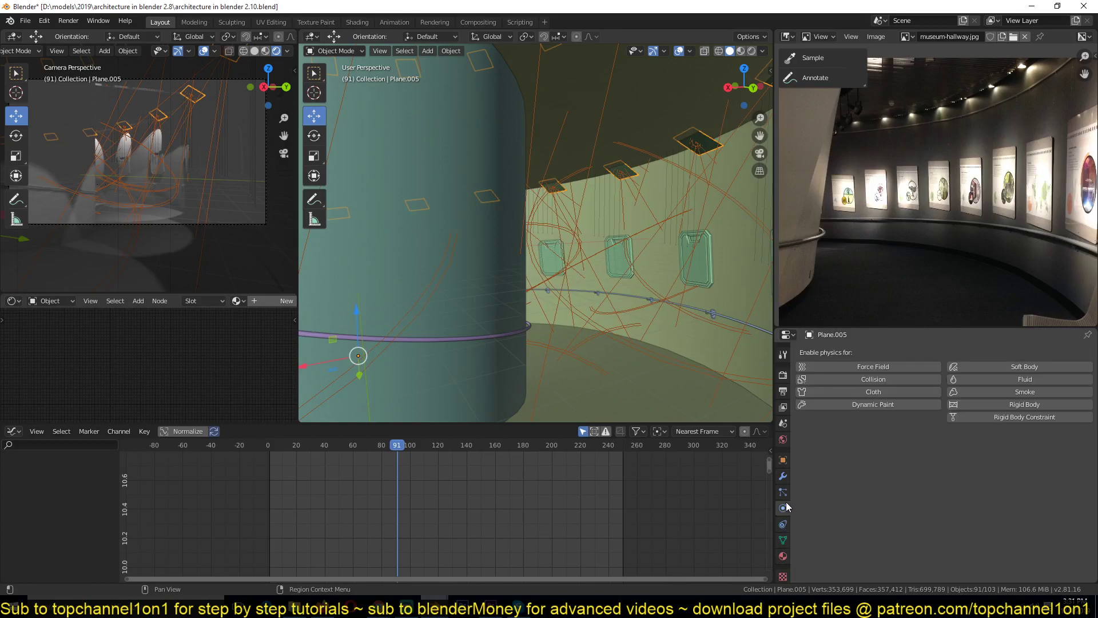
pyautogui.press('KP_Decimal')
pyautogui.moveTo(684, 272); pyautogui.dragTo(544, 266, button='middle')
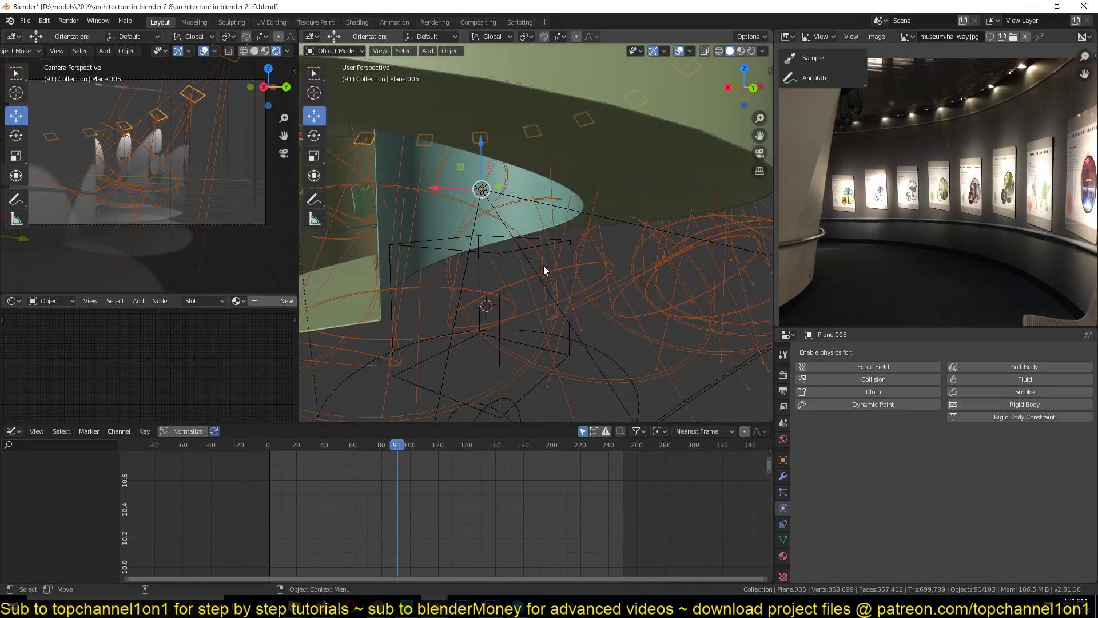
pyautogui.click(580, 339)
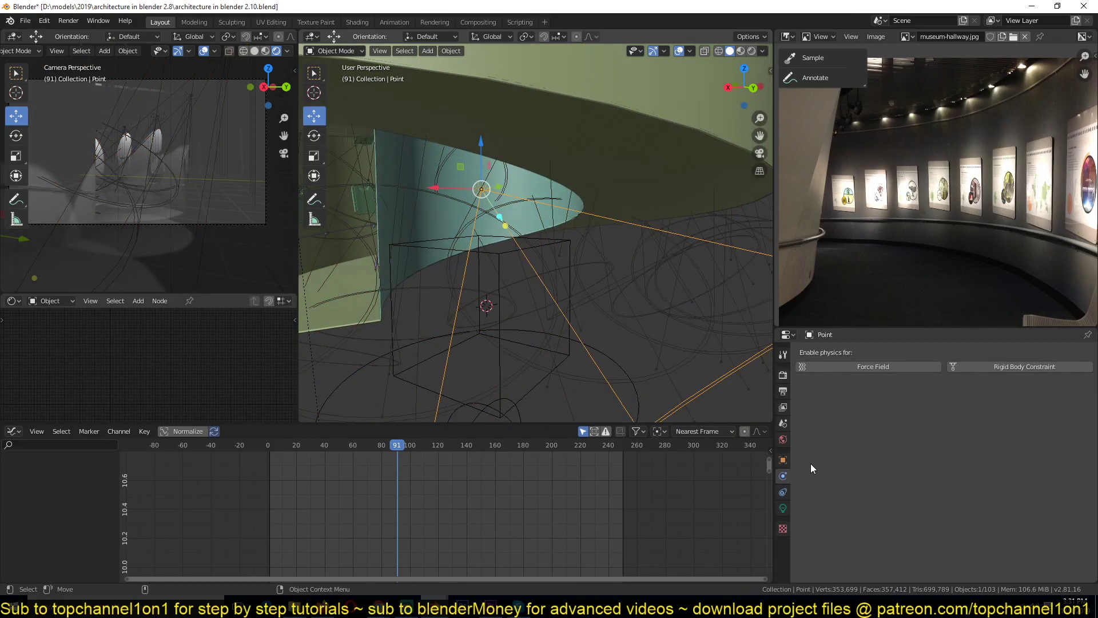
pyautogui.click(783, 508)
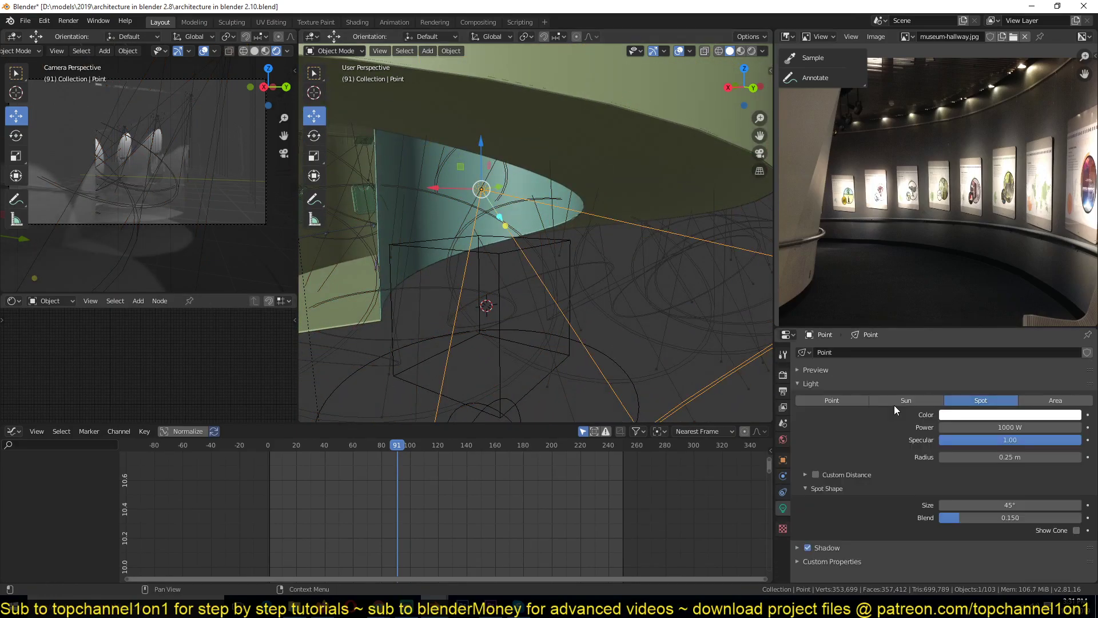
pyautogui.click(853, 400)
# Step: Set the point light's power to 500 W, deselect it and save the file
pyautogui.doubleClick(1004, 428)
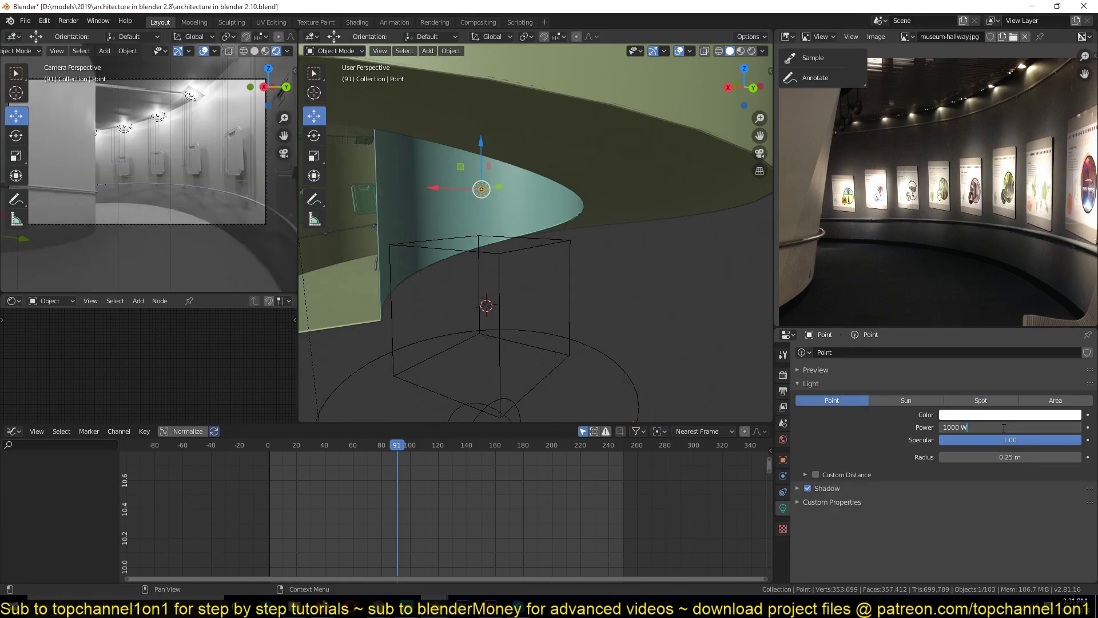
pyautogui.moveTo(1004, 428); pyautogui.dragTo(917, 427)
pyautogui.write('500')
pyautogui.press('Return')
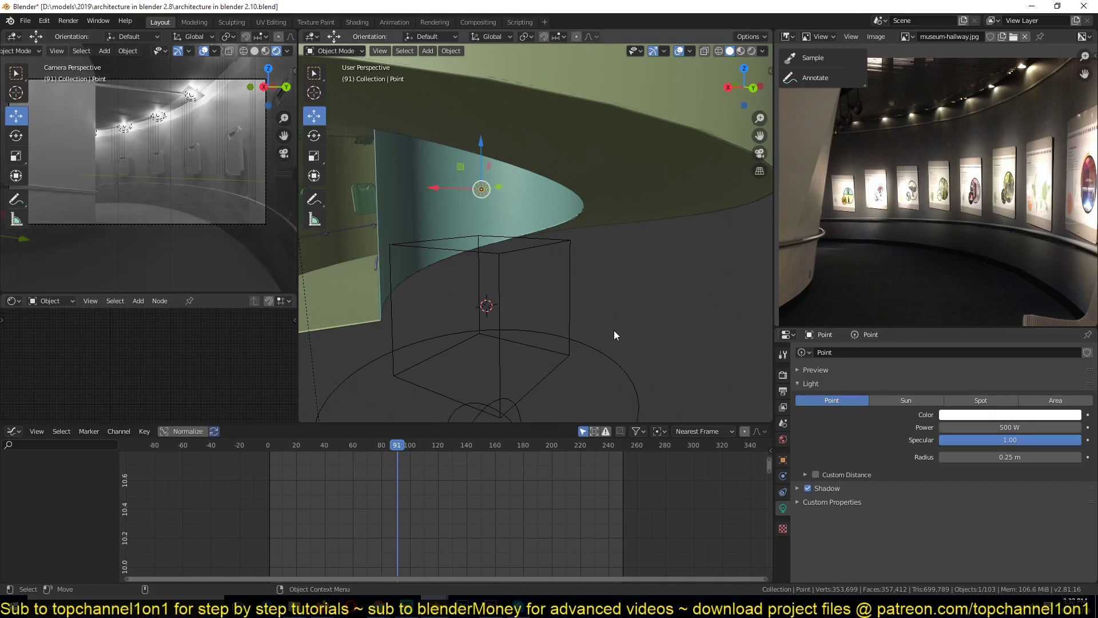
pyautogui.click(516, 302)
pyautogui.hotkey('ctrl', 's')
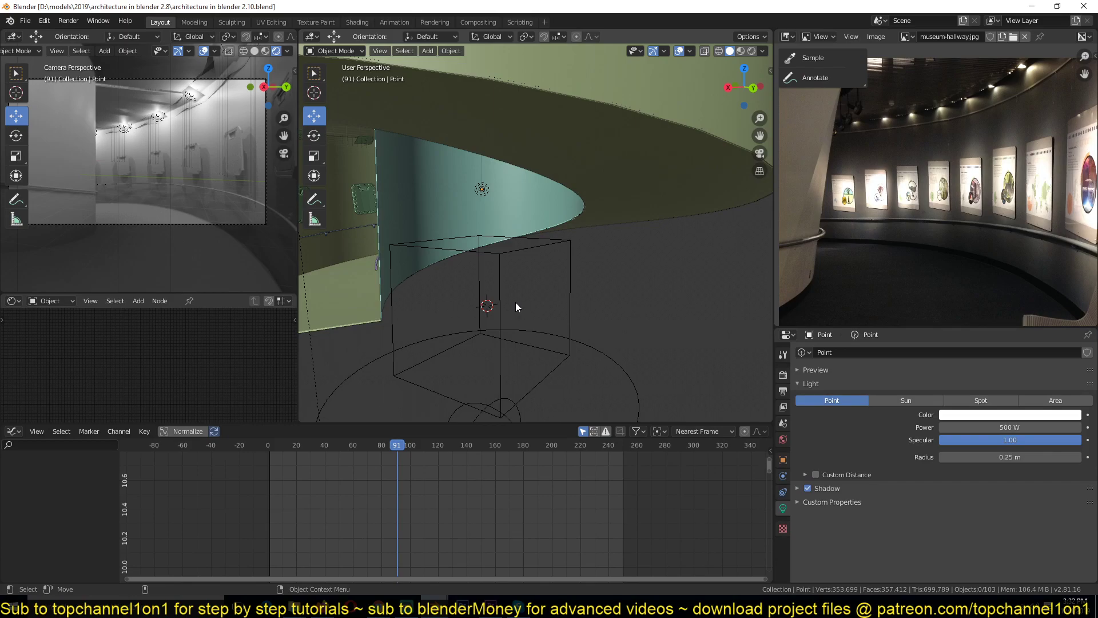
# Step: Select the ceiling light plates, Plane.005, and set their Array modifier's count to 45
pyautogui.keyDown('shift'); pyautogui.moveTo(371, 200); pyautogui.dragTo(499, 147, button='middle'); pyautogui.keyUp('shift')
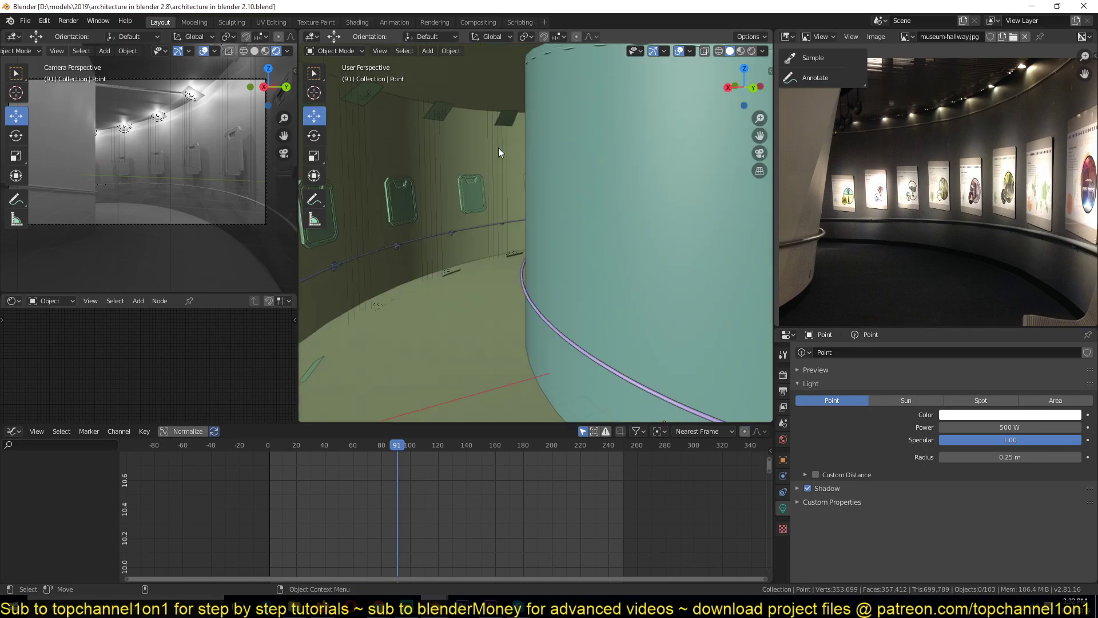
pyautogui.click(445, 102)
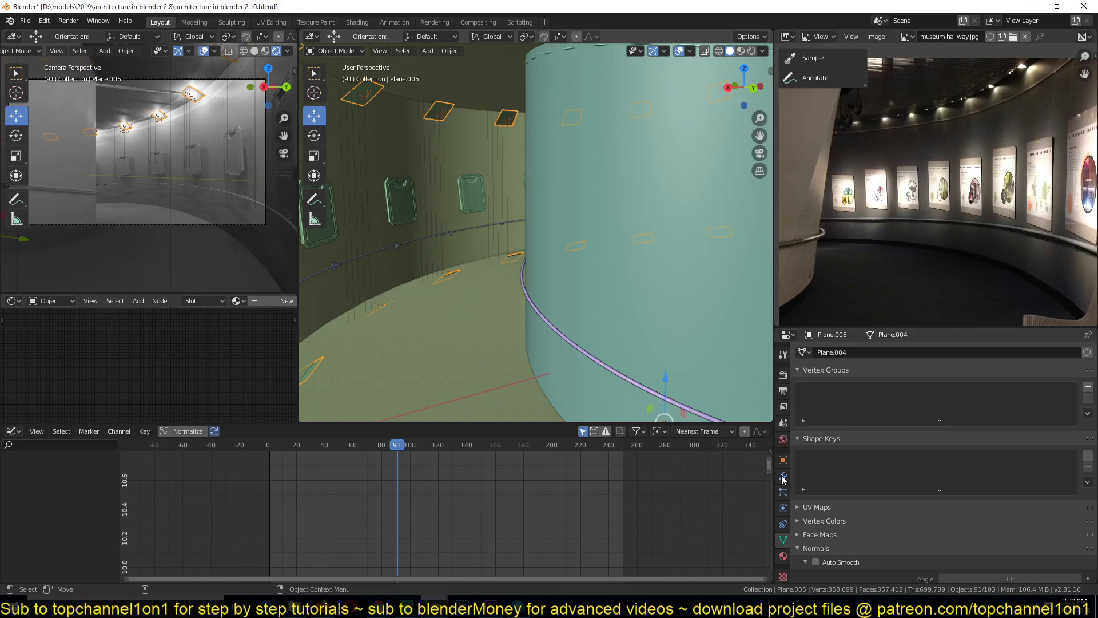
pyautogui.click(783, 479)
pyautogui.doubleClick(1079, 415)
pyautogui.write('/')
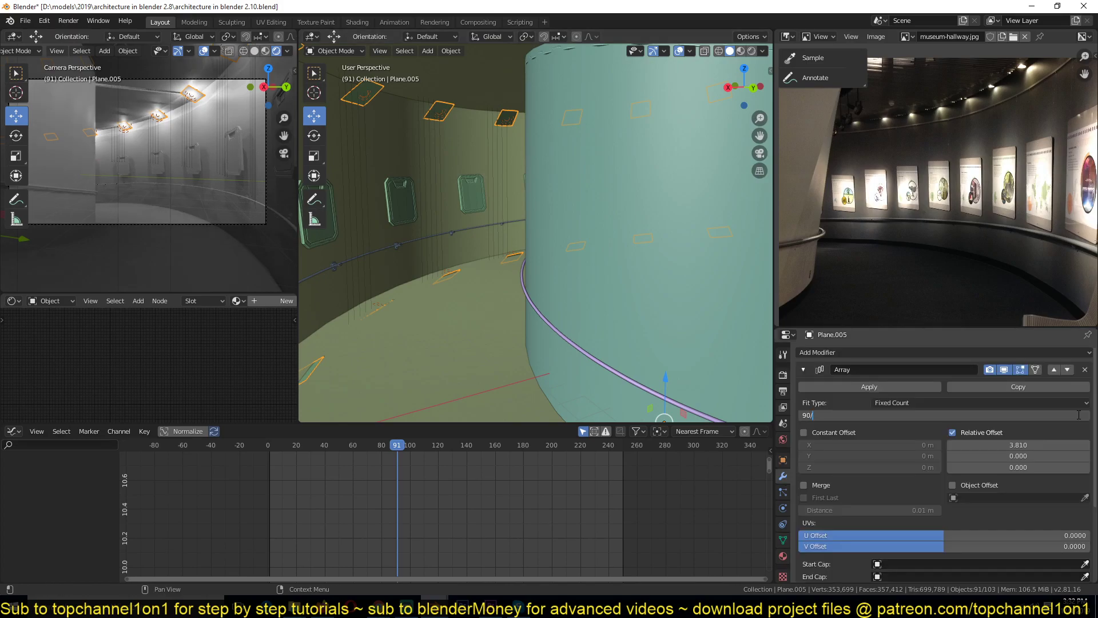
pyautogui.press('BackSpace')
pyautogui.press('BackSpace')
pyautogui.press('BackSpace')
pyautogui.write('45')
pyautogui.press('Return')
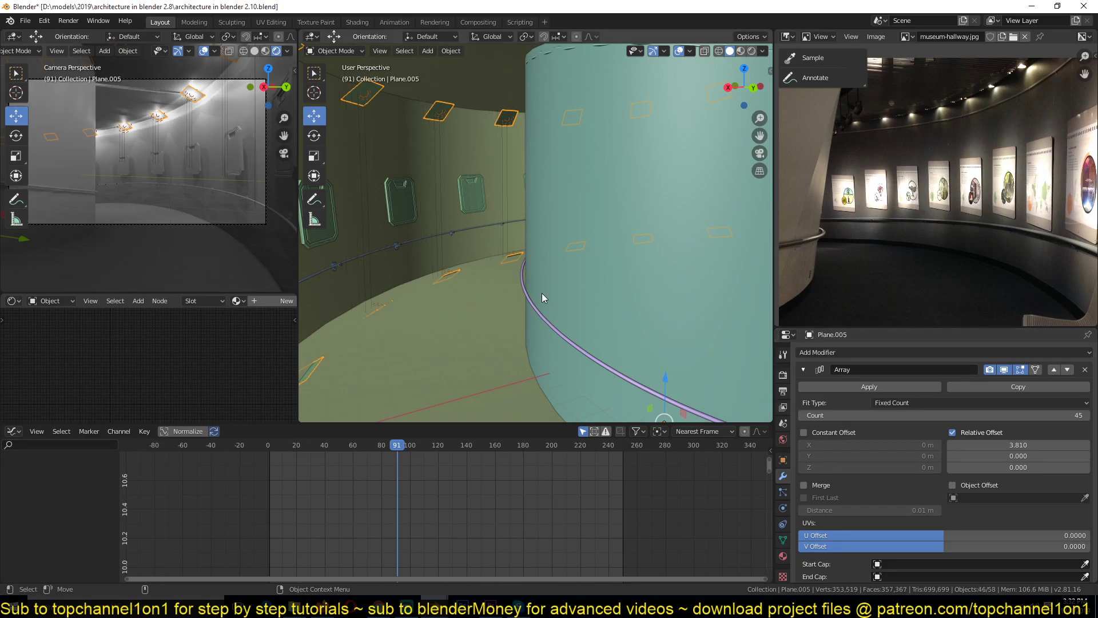
# Step: Switch the camera view to solid shading and show the whole tower in wireframe from the front
pyautogui.scroll(-10, 542, 293)
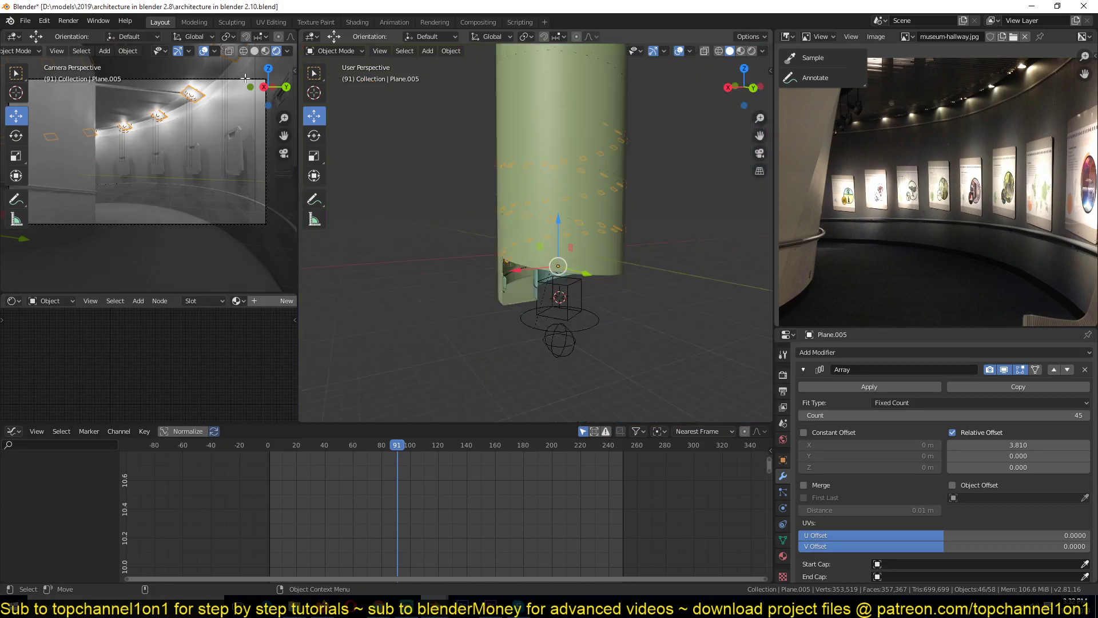
pyautogui.click(255, 50)
pyautogui.scroll(-3, 452, 178)
pyautogui.scroll(4, 451, 178)
pyautogui.press('z')
pyautogui.click(377, 268)
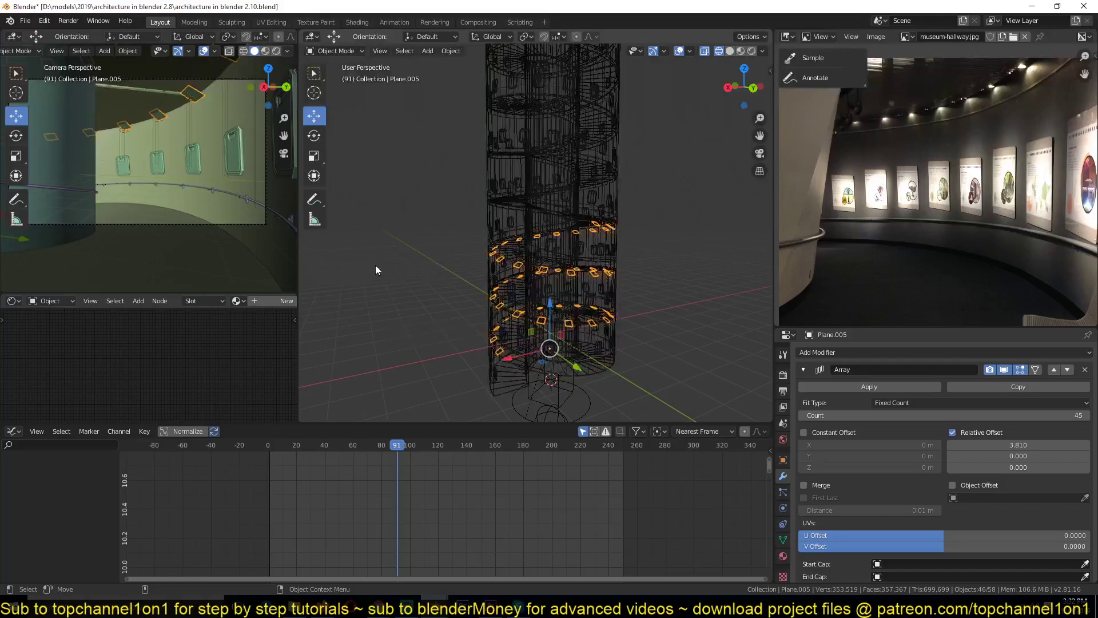
pyautogui.press('KP_1')
pyautogui.scroll(4, 489, 259)
pyautogui.press('KP_0')
pyautogui.press('KP_0')
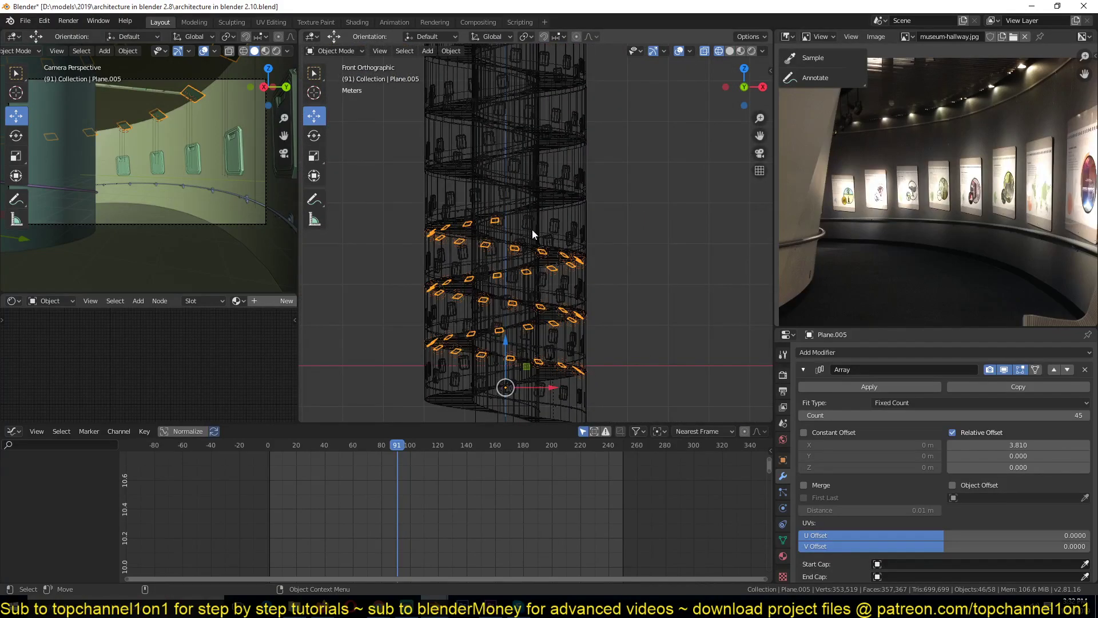
pyautogui.scroll(-2, 525, 227)
# Step: Select the camera, scrub its animation from frame 0 to frame 250, and locate it in the front view
pyautogui.rightClick(267, 476)
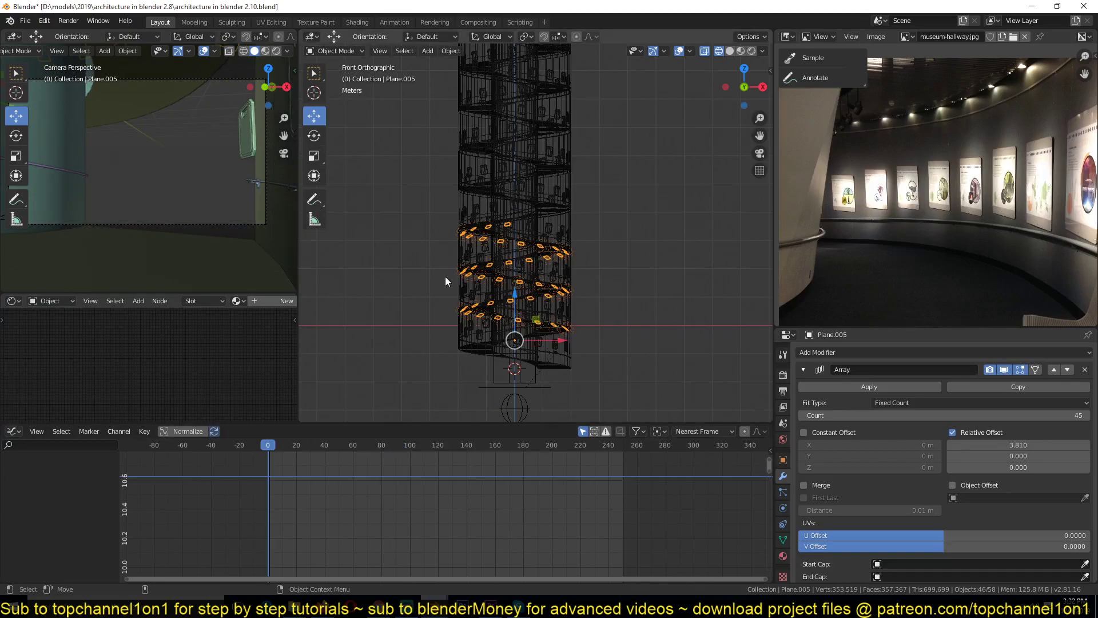
pyautogui.click(216, 78)
pyautogui.moveTo(285, 518); pyautogui.dragTo(622, 481, button='right')
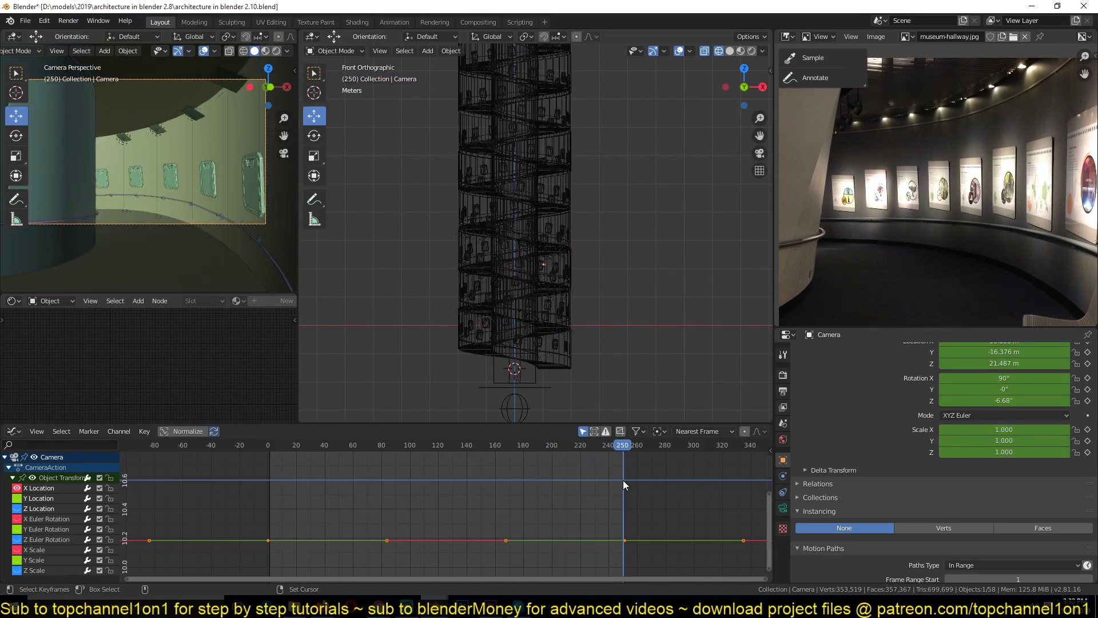
pyautogui.press('KP_Decimal')
pyautogui.scroll(3, 547, 157)
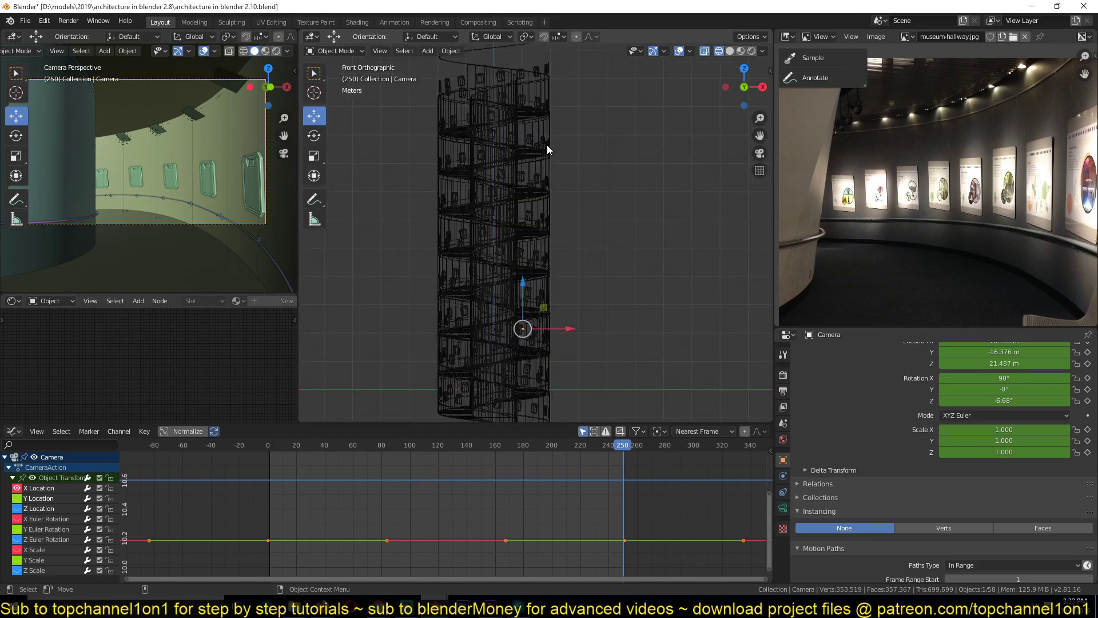
# Step: Select the outer spiral wall, Plane.002, and set its Array modifier's count to 2
pyautogui.click(549, 85)
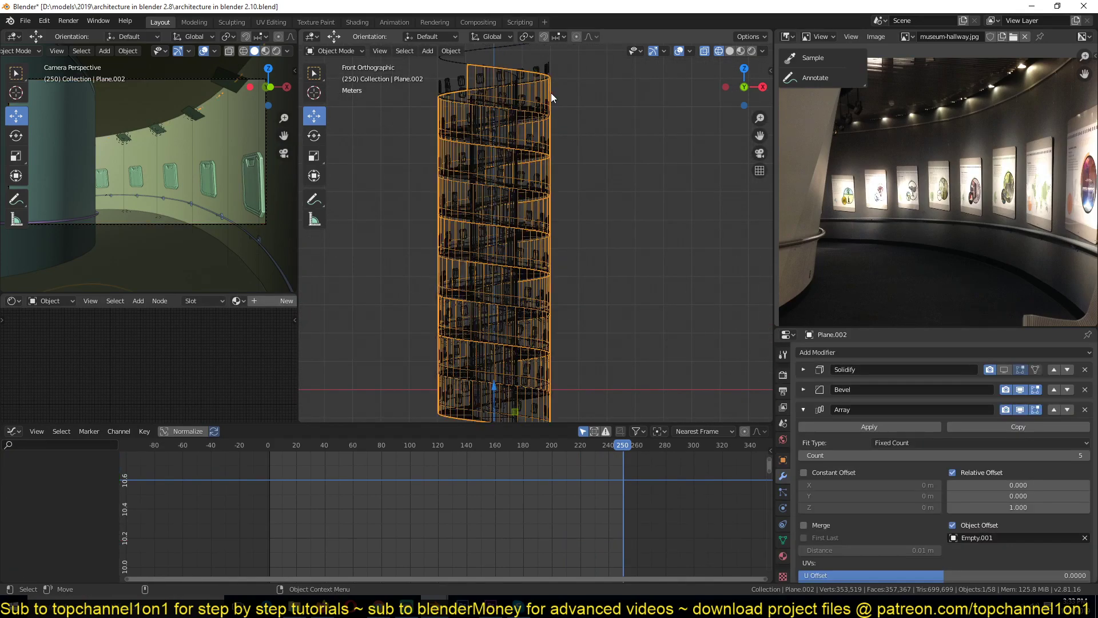
pyautogui.click(803, 455)
pyautogui.click(803, 455)
pyautogui.click(802, 455)
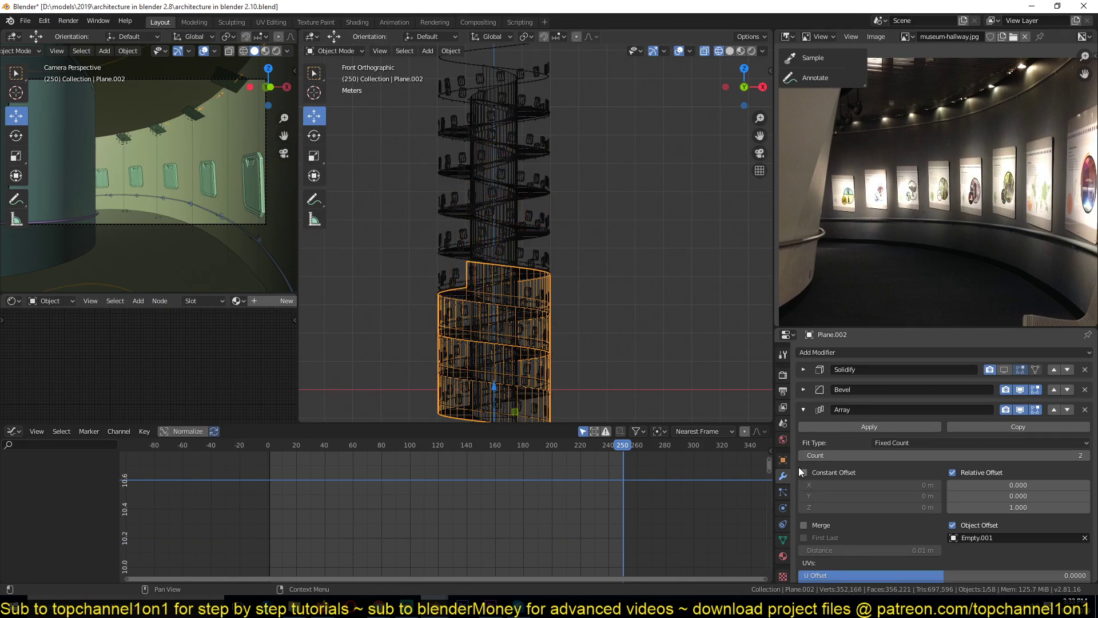
pyautogui.click(804, 456)
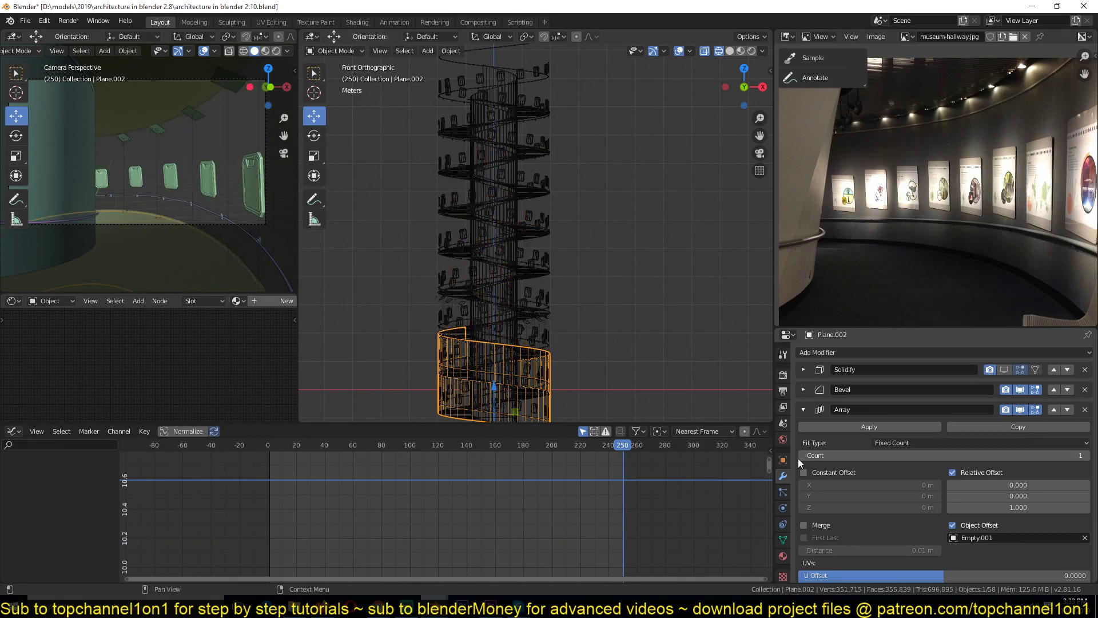
pyautogui.click(1087, 456)
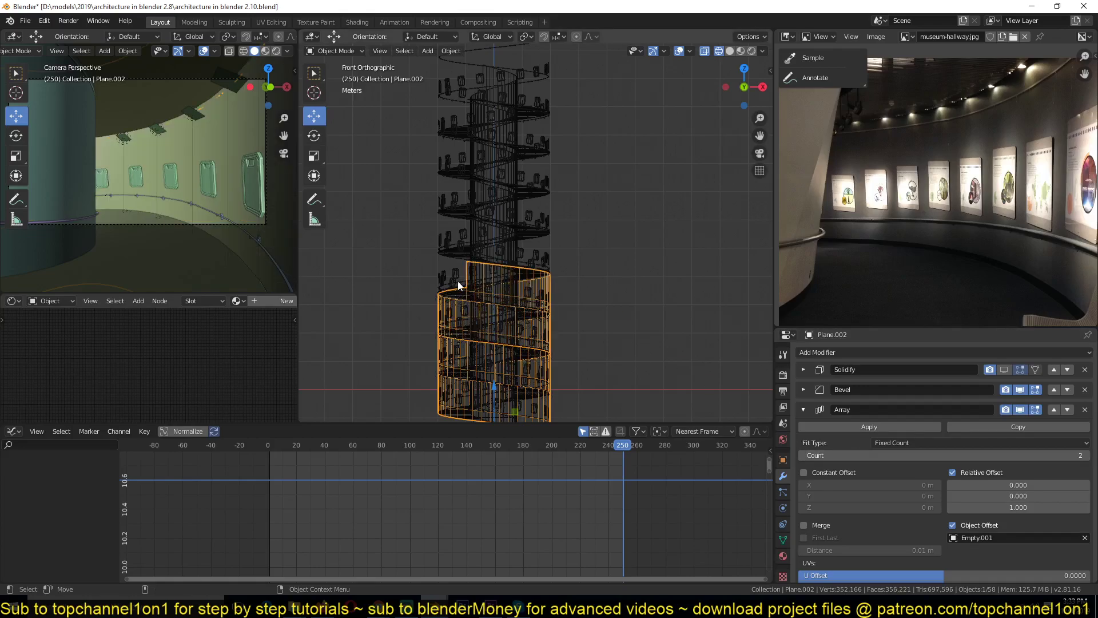
# Step: Select the arrayed wall picture panels, Plane.003, and set their Array modifier's count to 50
pyautogui.keyDown('shift'); pyautogui.moveTo(534, 98); pyautogui.dragTo(543, 139, button='middle'); pyautogui.keyUp('shift')
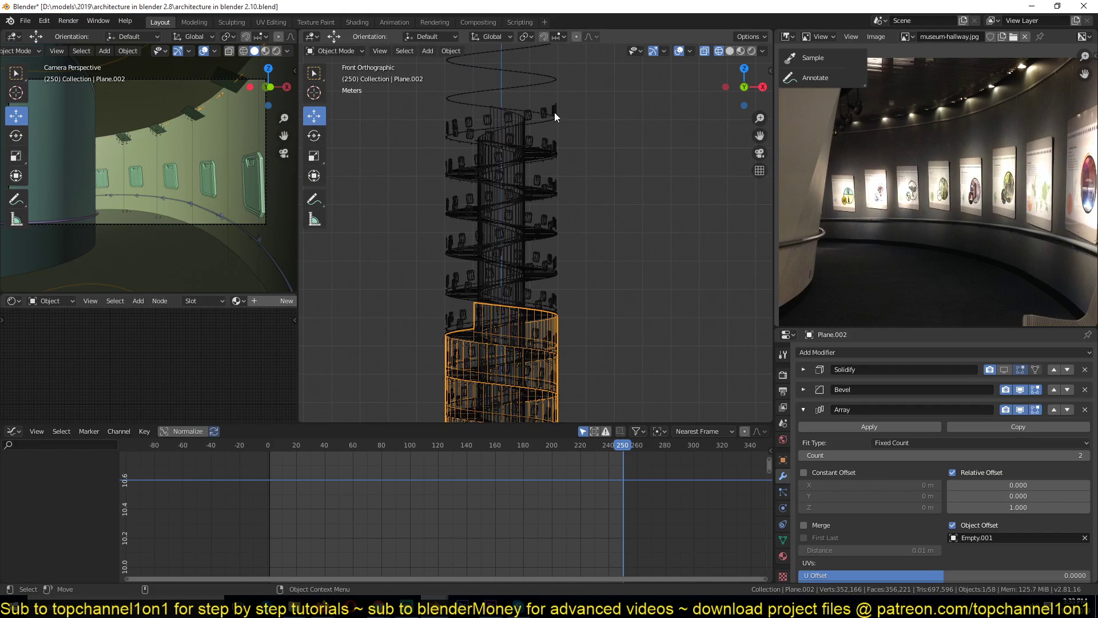
pyautogui.click(555, 112)
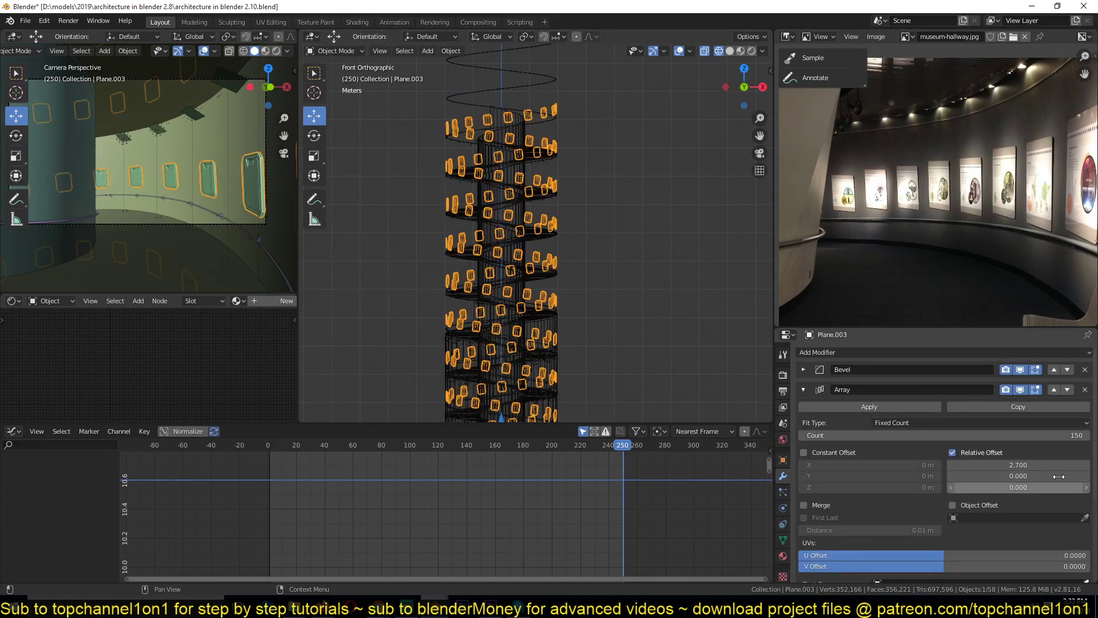
pyautogui.click(1067, 435)
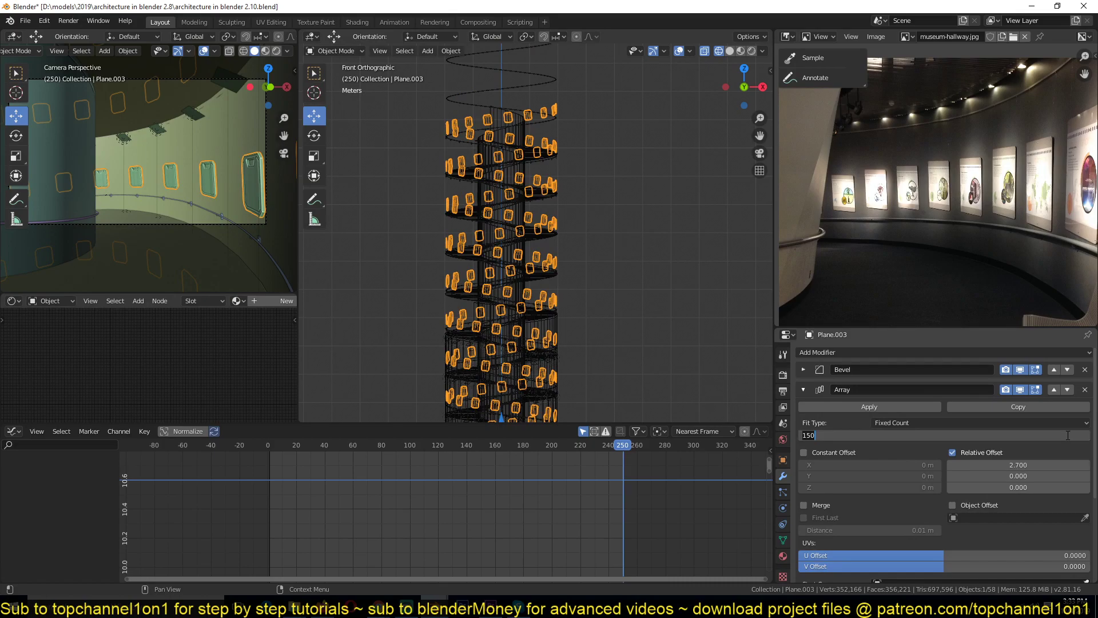
pyautogui.write('50')
pyautogui.press('Return')
# Step: Select the spiral floor, Plane, reduce its Array modifier's count to 3 and finally 2, and save the file
pyautogui.scroll(-2, 671, 304)
pyautogui.keyDown('shift'); pyautogui.moveTo(670, 300); pyautogui.dragTo(679, 226, button='middle'); pyautogui.keyUp('shift')
pyautogui.click(678, 225)
pyautogui.scroll(2, 601, 200)
pyautogui.click(552, 176)
pyautogui.click(1069, 455)
pyautogui.write('5')
pyautogui.press('BackSpace')
pyautogui.write('3')
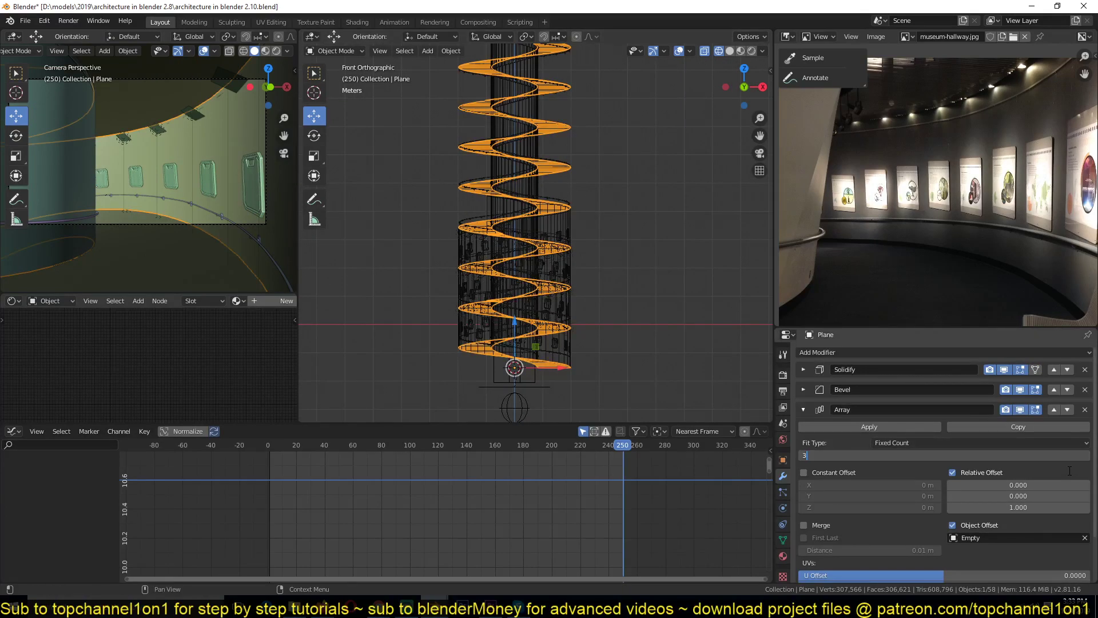
pyautogui.press('Return')
pyautogui.click(1072, 459)
pyautogui.write('2')
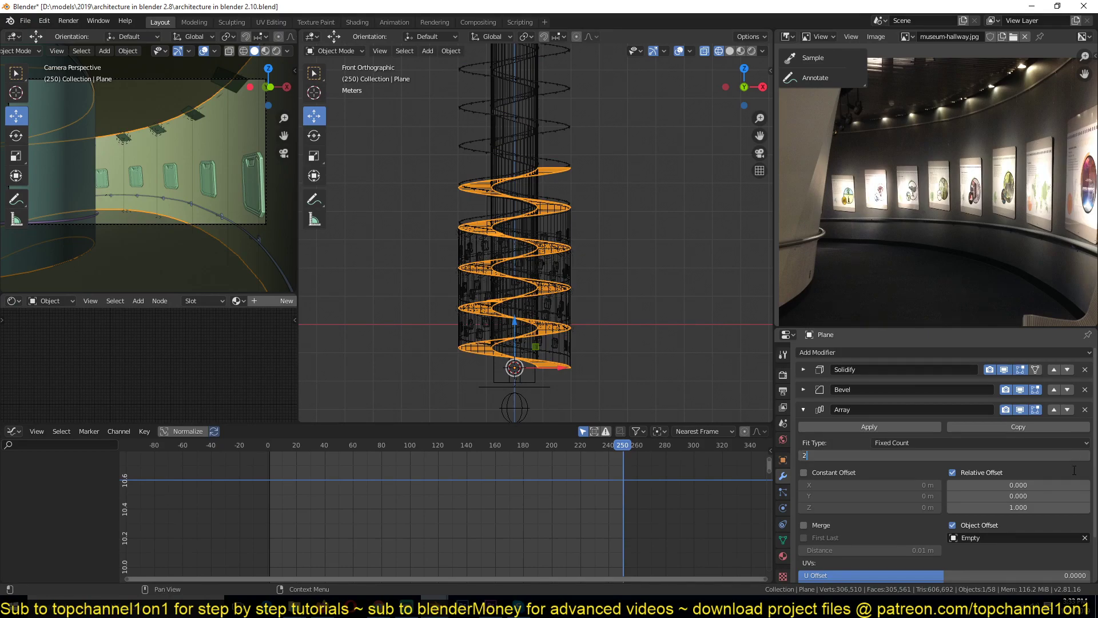
pyautogui.press('Return')
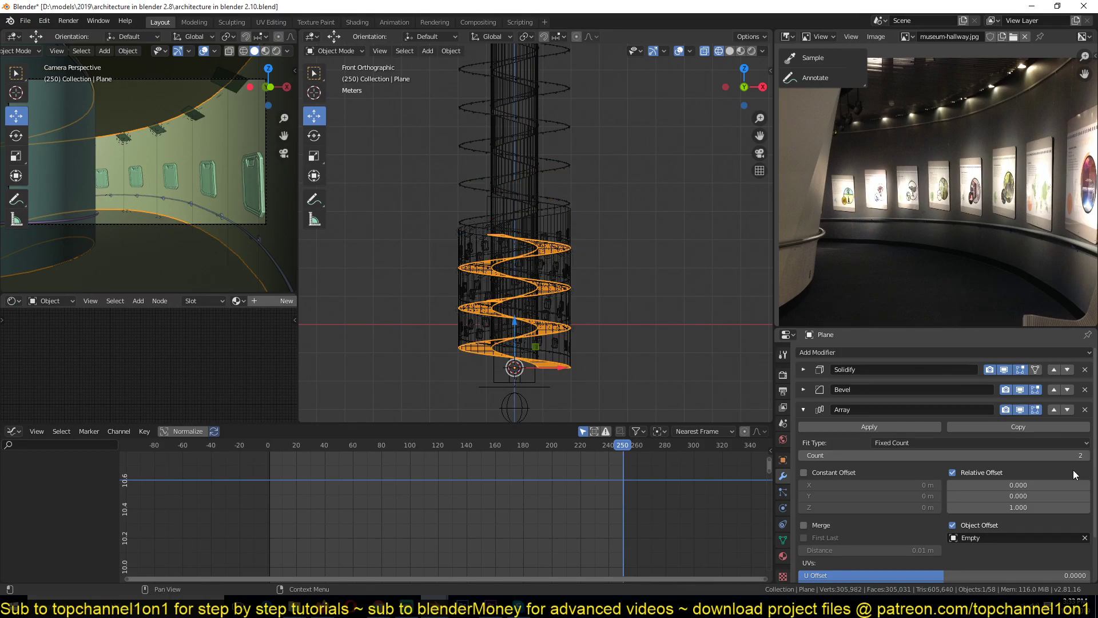
pyautogui.scroll(1, 637, 321)
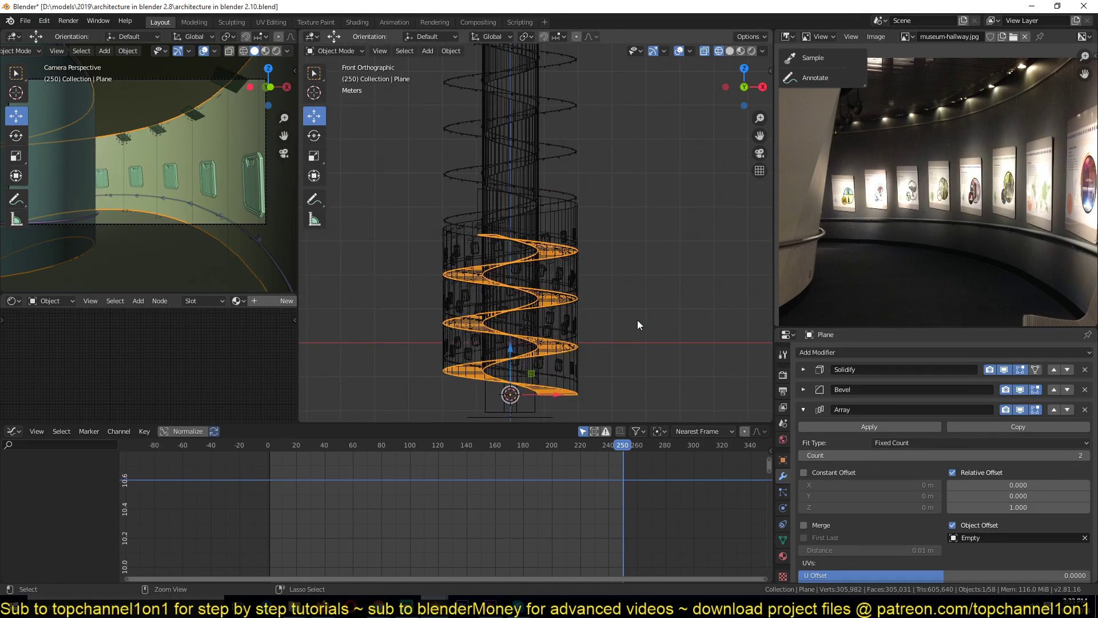
pyautogui.hotkey('ctrl', 's')
# Step: Select the central column, Plane.001, and reduce its Array modifier's count to 3 and finally 2
pyautogui.click(523, 173)
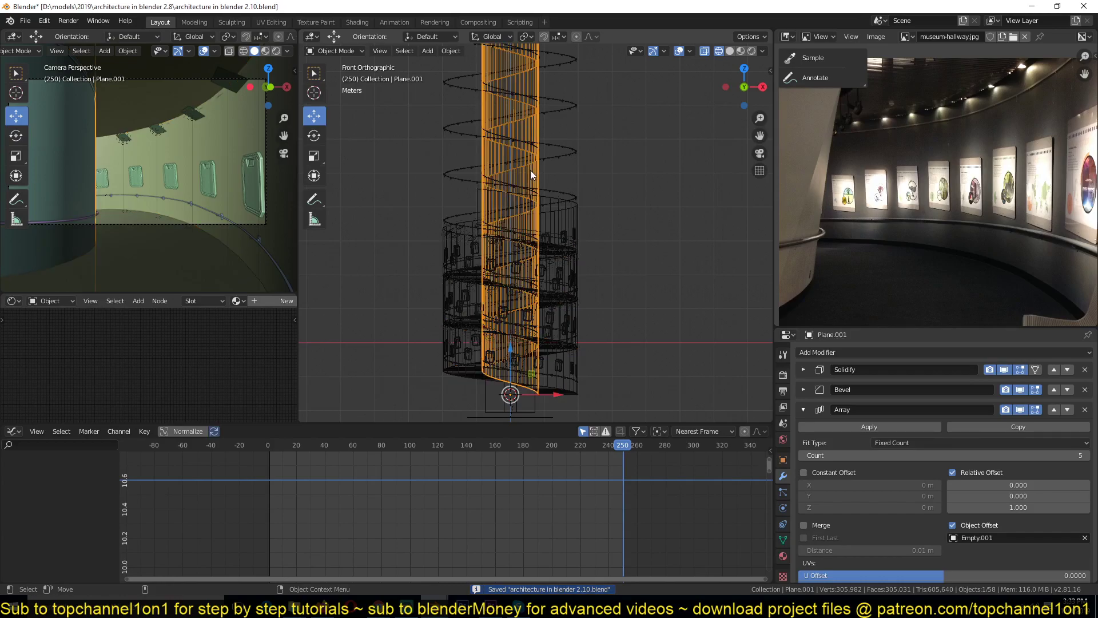
pyautogui.click(1070, 457)
pyautogui.write('5')
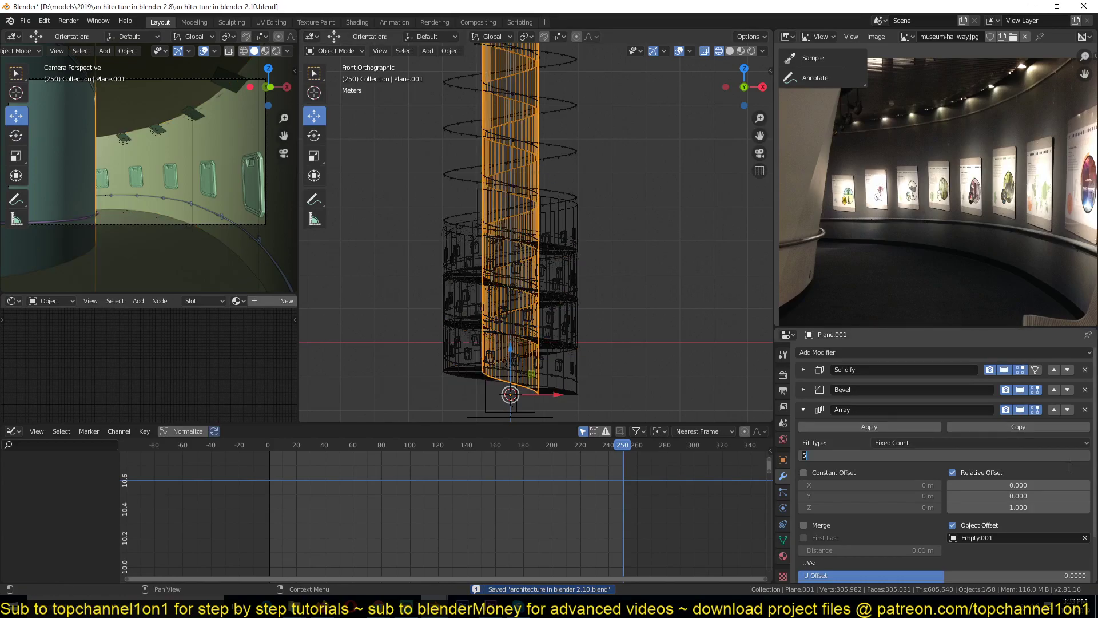
pyautogui.press('BackSpace')
pyautogui.write('3')
pyautogui.press('Return')
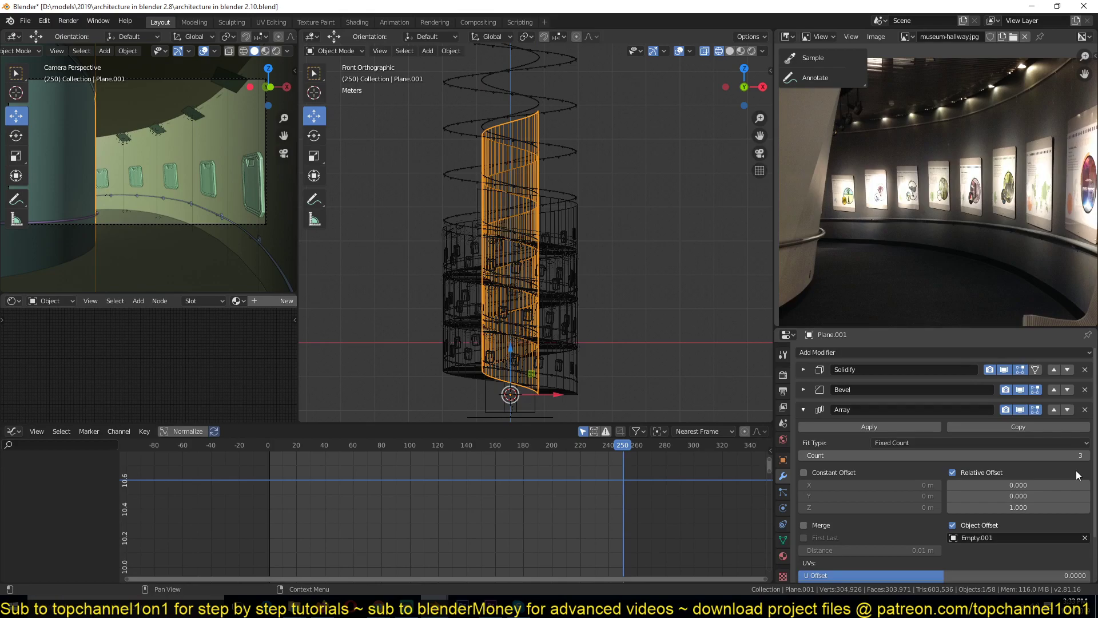
pyautogui.click(1073, 456)
pyautogui.write('2')
pyautogui.press('Return')
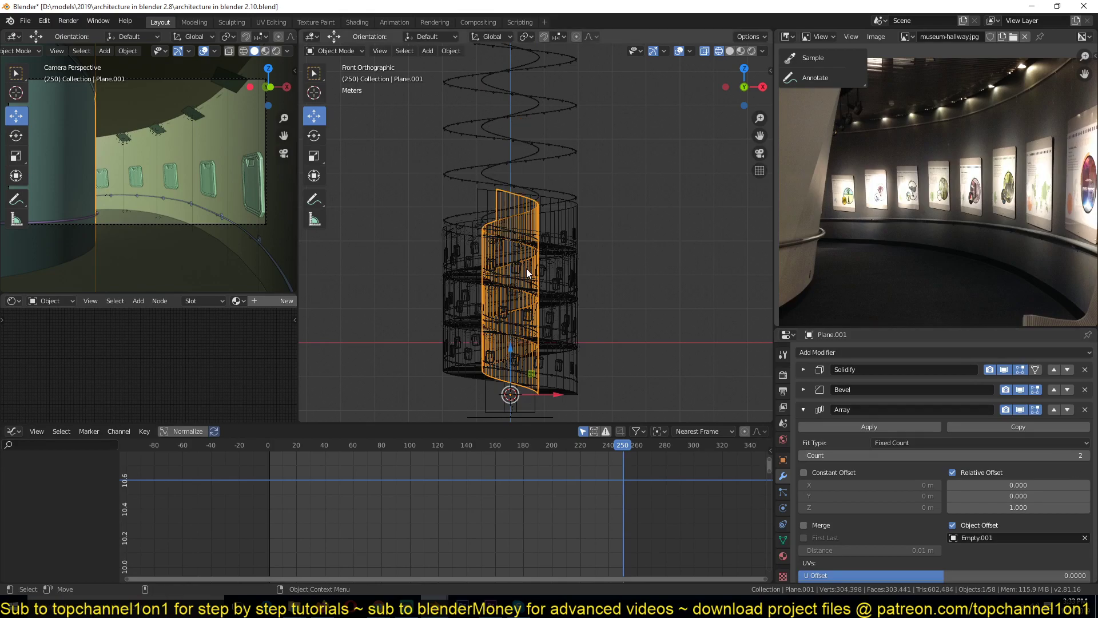
# Step: Select the small rail brackets, Plane.004, and set their Array count to 30, keeping Relative Offset enabled
pyautogui.keyDown('shift'); pyautogui.moveTo(527, 270); pyautogui.dragTo(529, 366, button='middle'); pyautogui.keyUp('shift')
pyautogui.scroll(3, 583, 304)
pyautogui.click(569, 253)
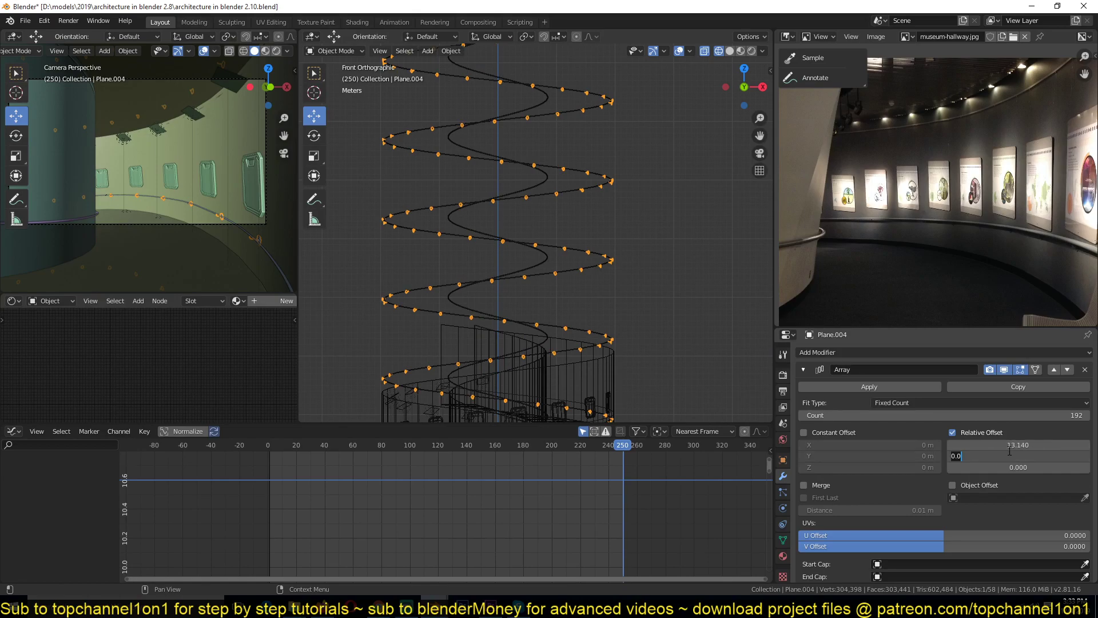
pyautogui.click(1035, 431)
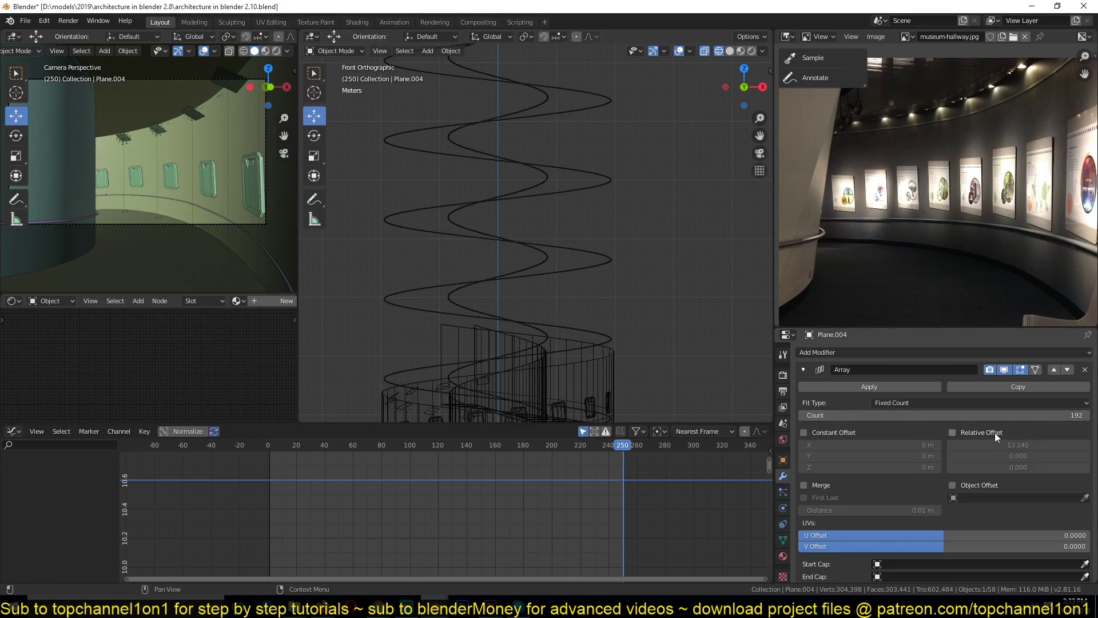
pyautogui.click(994, 433)
pyautogui.click(1044, 417)
pyautogui.write('30')
pyautogui.press('Return')
pyautogui.scroll(-2, 593, 356)
pyautogui.keyDown('shift'); pyautogui.moveTo(592, 355); pyautogui.dragTo(595, 263, button='middle'); pyautogui.keyUp('shift')
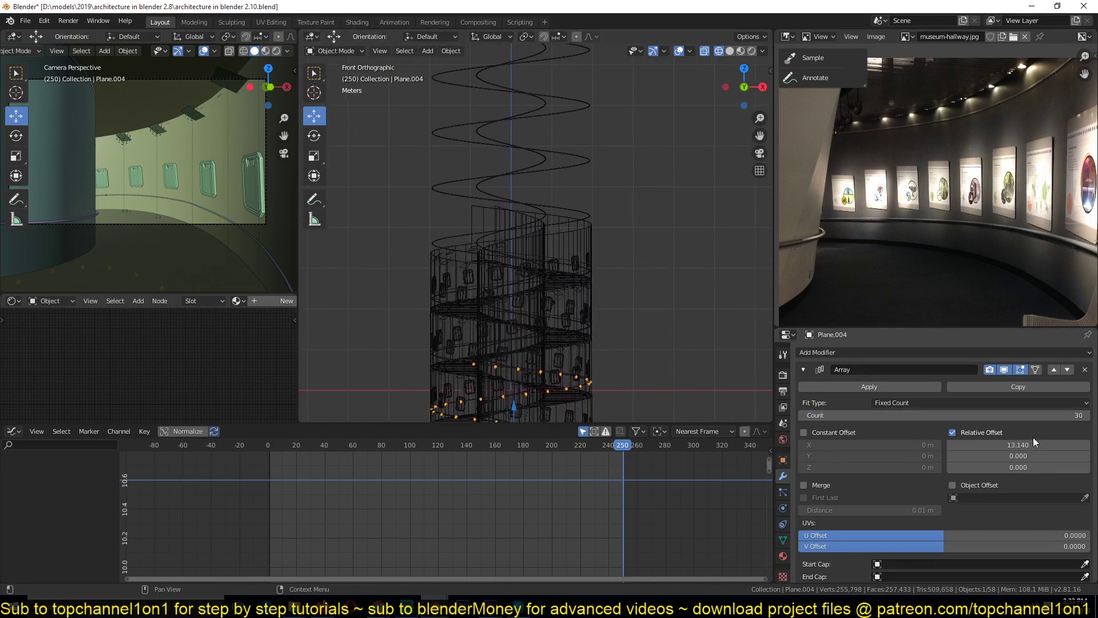
# Step: Try counts of 60 and 70 for the rail brackets' array, settle on 60, deselect them and save the file
pyautogui.click(1056, 417)
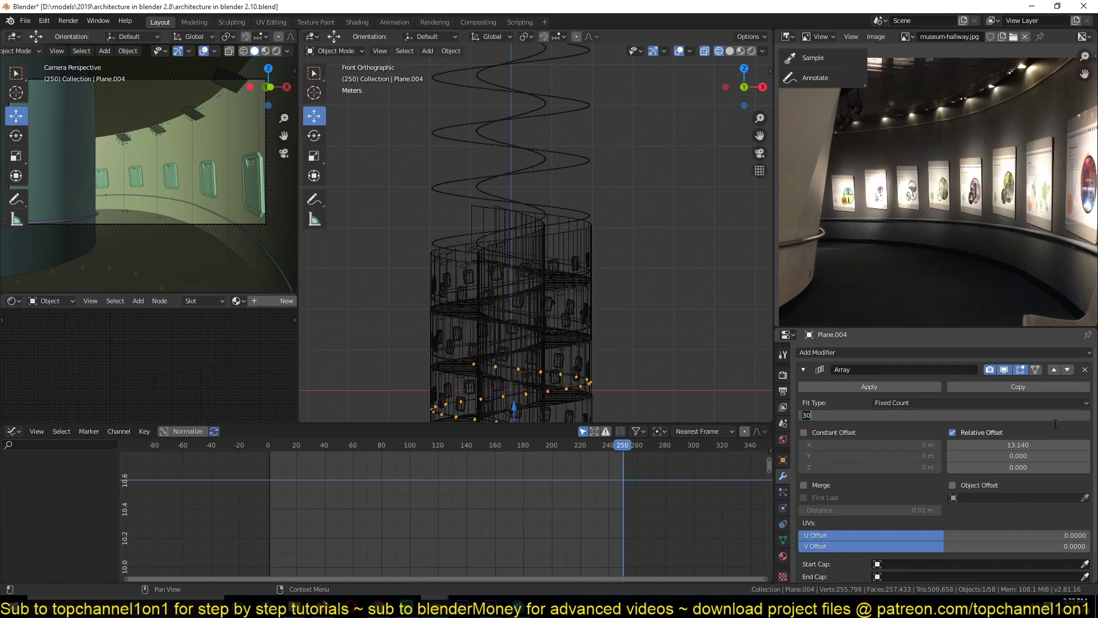
pyautogui.write('60')
pyautogui.press('Return')
pyautogui.click(1064, 415)
pyautogui.press('BackSpace')
pyautogui.press('BackSpace')
pyautogui.write('70')
pyautogui.press('Return')
pyautogui.click(988, 417)
pyautogui.write('60')
pyautogui.press('Return')
pyautogui.click(682, 351)
pyautogui.hotkey('ctrl', 's')
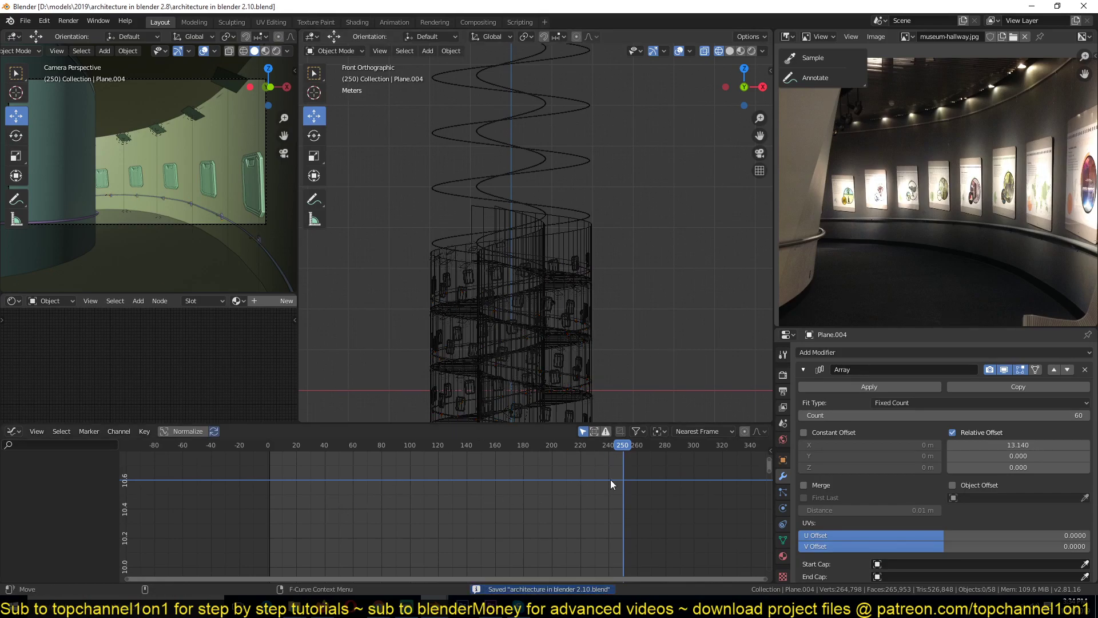
# Step: Select the inner handrail curve, rail.001, in solid shading and set its preview resolution U to 4
pyautogui.scroll(-2, 586, 311)
pyautogui.keyDown('shift'); pyautogui.moveTo(586, 311); pyautogui.dragTo(580, 349, button='middle'); pyautogui.keyUp('shift')
pyautogui.scroll(10, 561, 352)
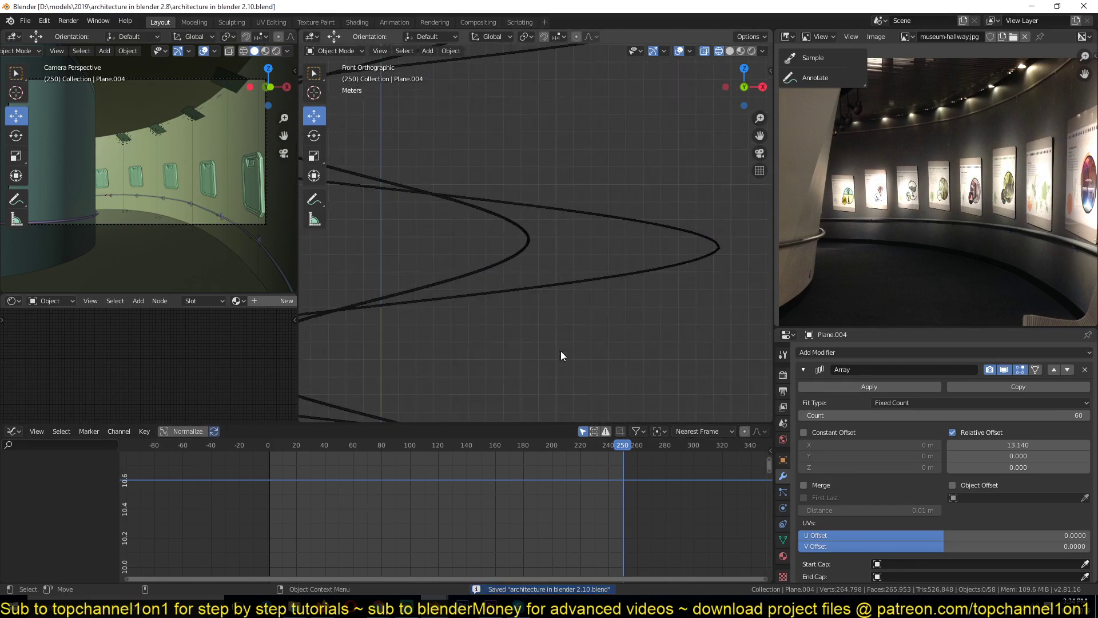
pyautogui.click(529, 242)
pyautogui.scroll(3, 542, 276)
pyautogui.scroll(2, 541, 276)
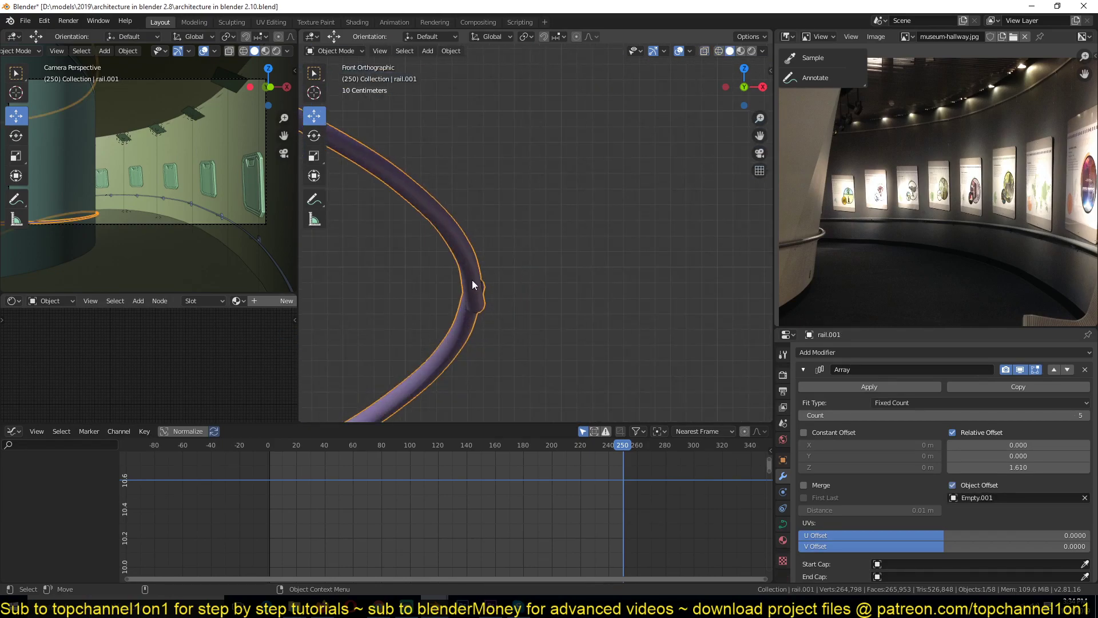
pyautogui.click(783, 523)
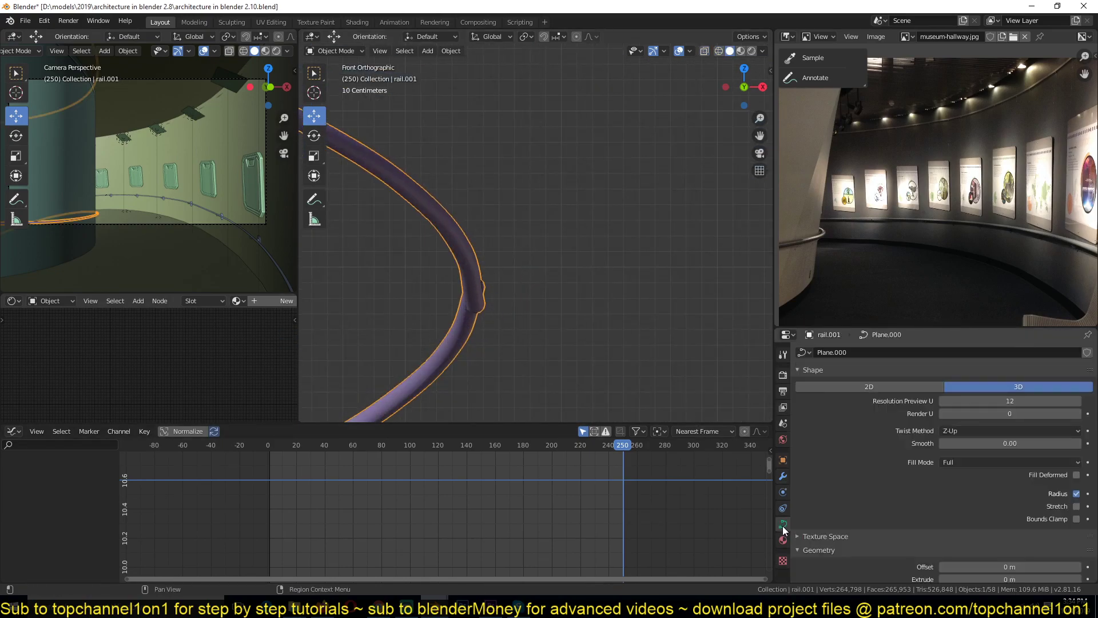
pyautogui.click(1029, 402)
pyautogui.write('4')
pyautogui.press('Return')
# Step: Set the inner handrail curve's bevel resolution to 3
pyautogui.scroll(-8, 929, 493)
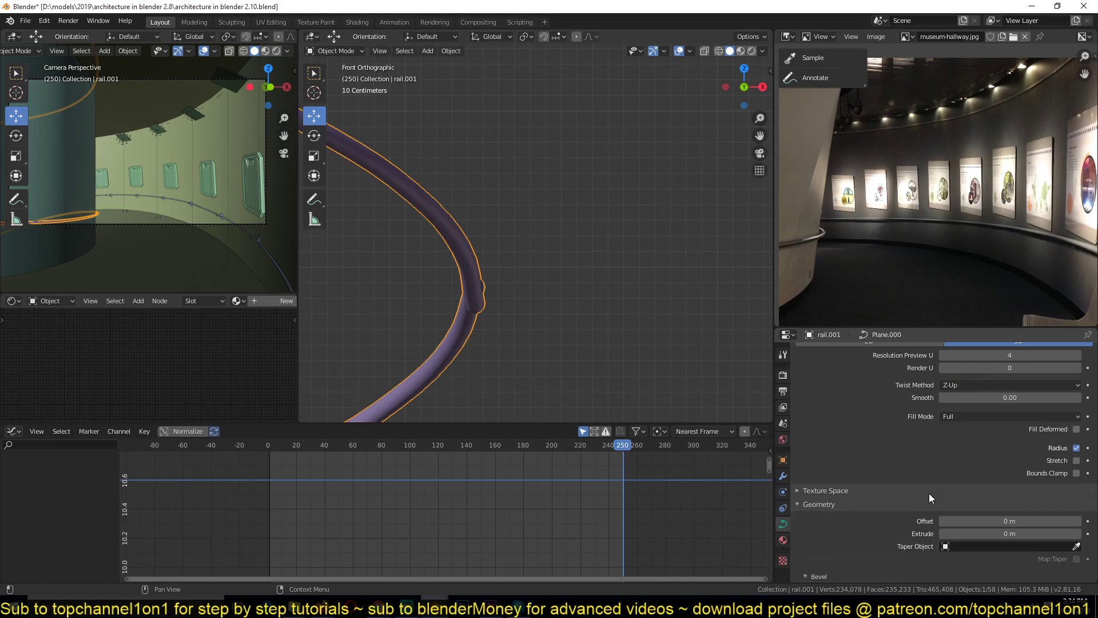
pyautogui.click(961, 446)
pyautogui.write('3')
pyautogui.press('Return')
# Step: Select the outer handrail curve, rail, and set its bevel resolution to 3
pyautogui.scroll(-11, 461, 295)
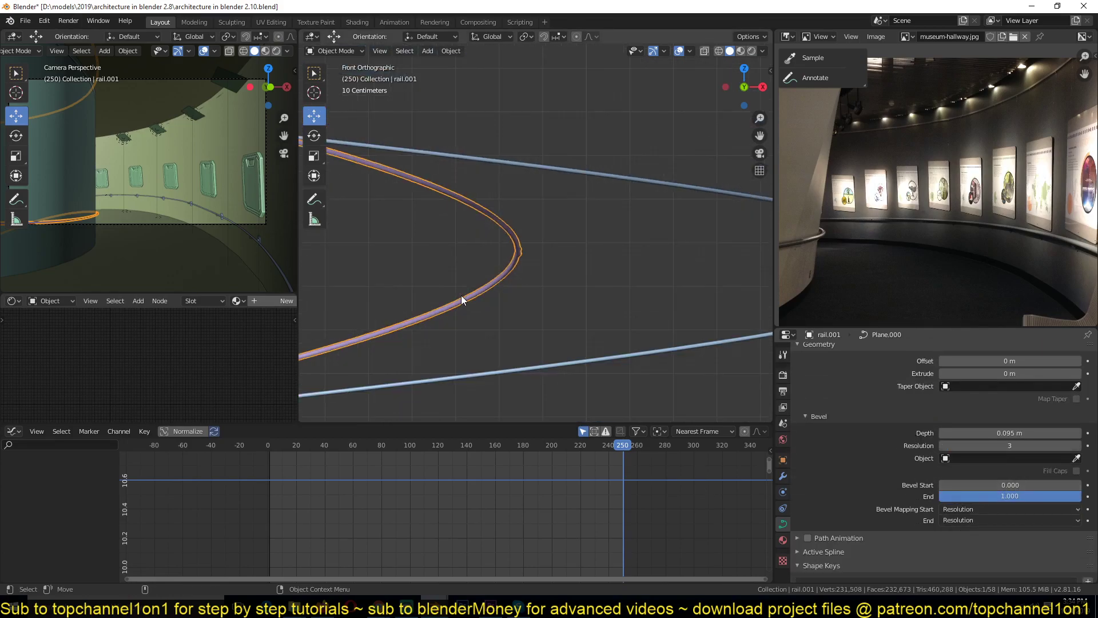
pyautogui.click(613, 293)
pyautogui.scroll(3, 914, 441)
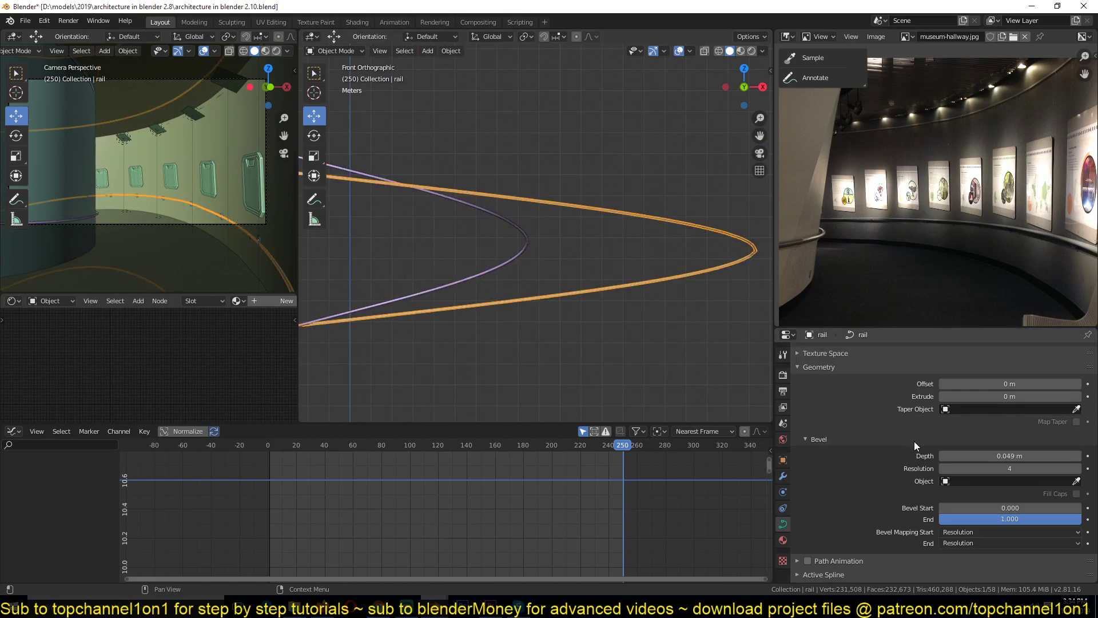
pyautogui.click(976, 491)
pyautogui.write('3')
pyautogui.press('Return')
# Step: Set the outer handrail's preview resolution U to 6, deselect it, switch to the camera view and save the file
pyautogui.scroll(8, 915, 463)
pyautogui.click(984, 401)
pyautogui.write('6')
pyautogui.press('Return')
pyautogui.click(634, 366)
pyautogui.press('KP_0')
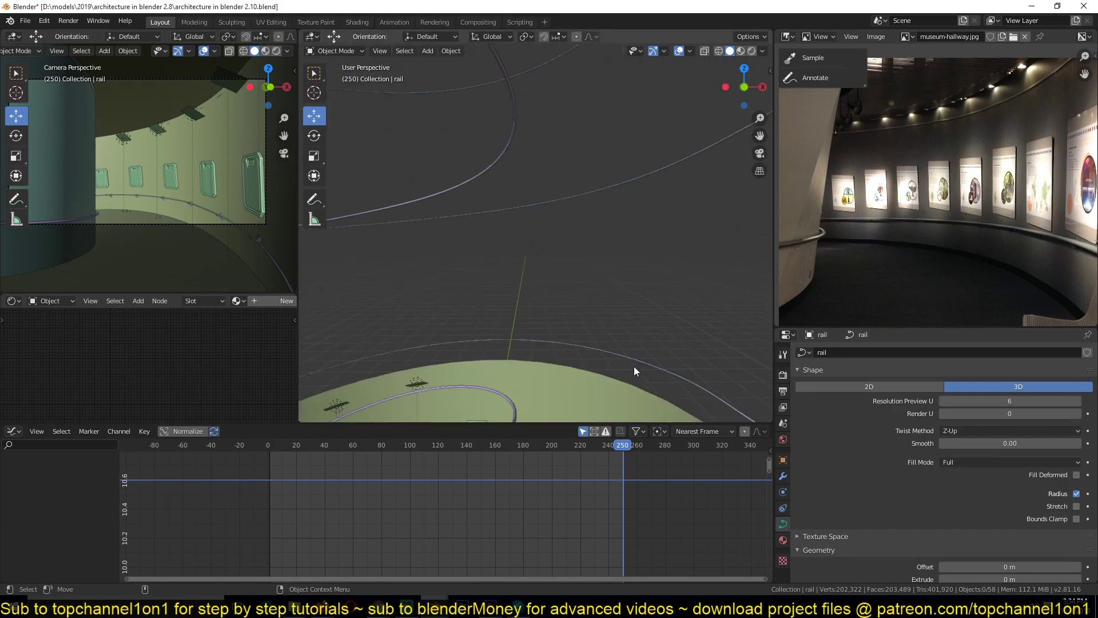
pyautogui.hotkey('ctrl', 's')
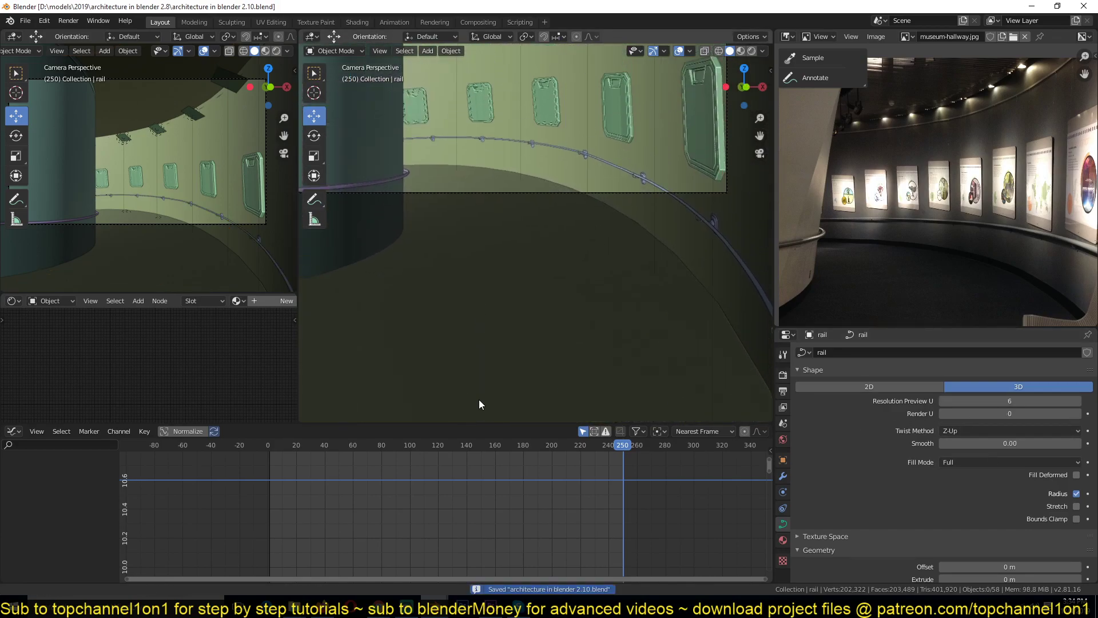
# Step: Fit the camera frame in the main view and play the camera animation to check playback
pyautogui.press('Home')
pyautogui.press('space')
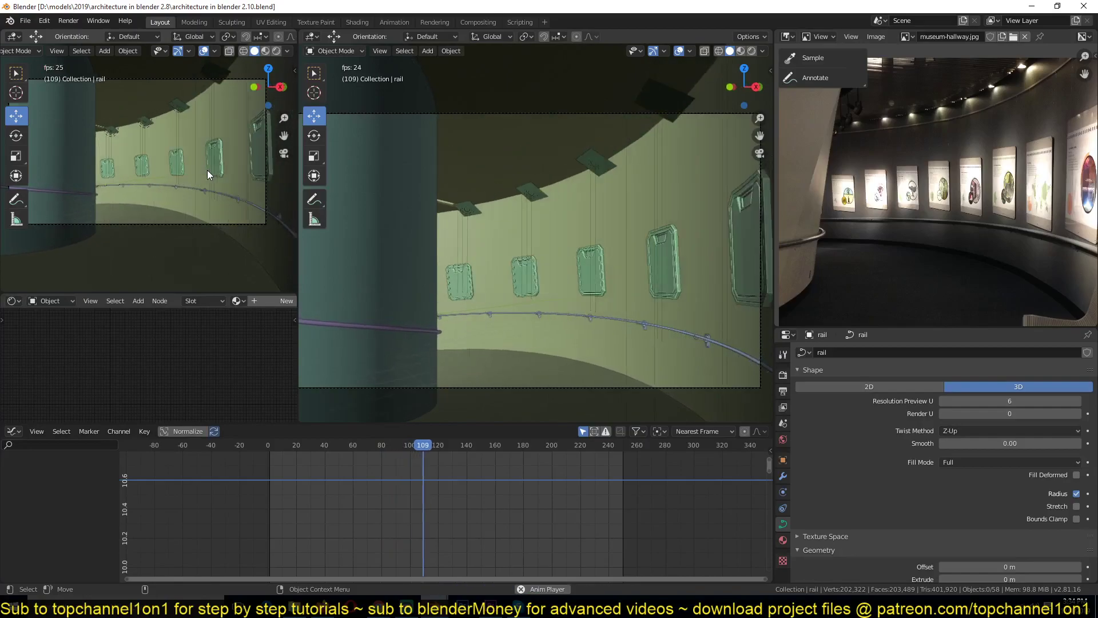
pyautogui.press('Escape')
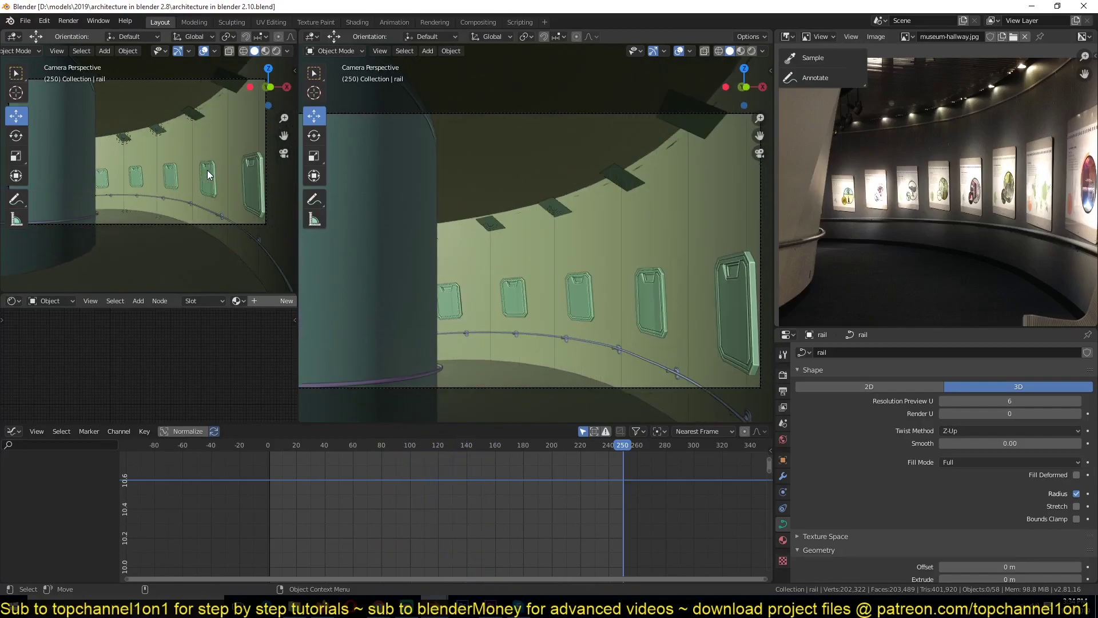
# Step: Scrub to frame 37, change the Graph Editor to the Timeline, set the start frame to 37 and save the file
pyautogui.click(268, 479)
pyautogui.moveTo(268, 479); pyautogui.dragTo(321, 465)
pyautogui.keyDown('shift'); pyautogui.moveTo(321, 466); pyautogui.dragTo(320, 465, button='right'); pyautogui.keyUp('shift')
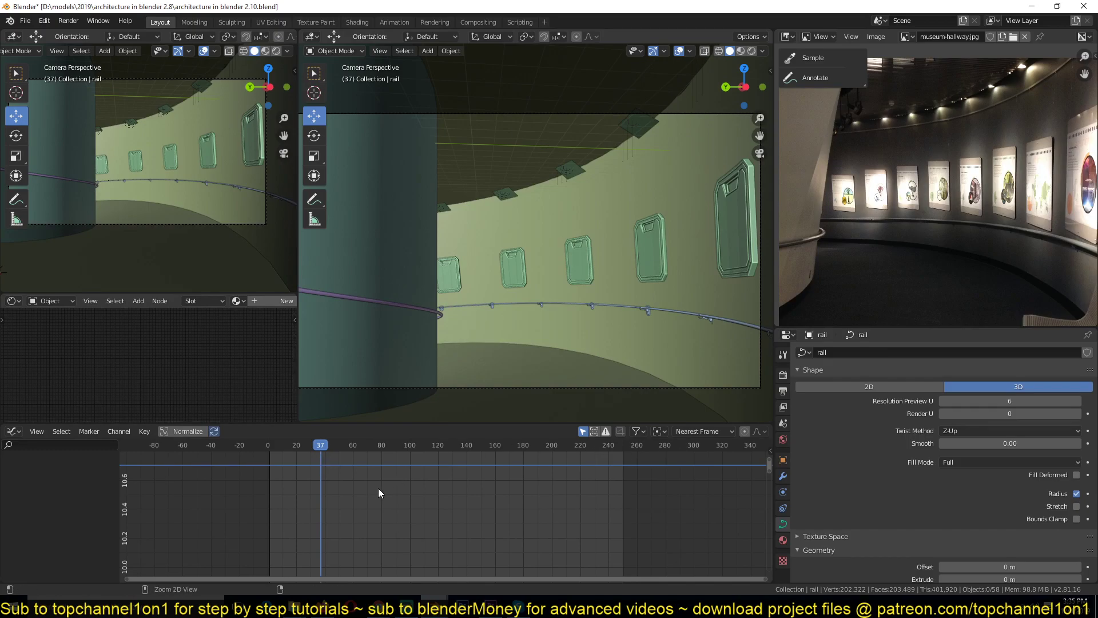
pyautogui.hotkey('ctrl', 'Tab')
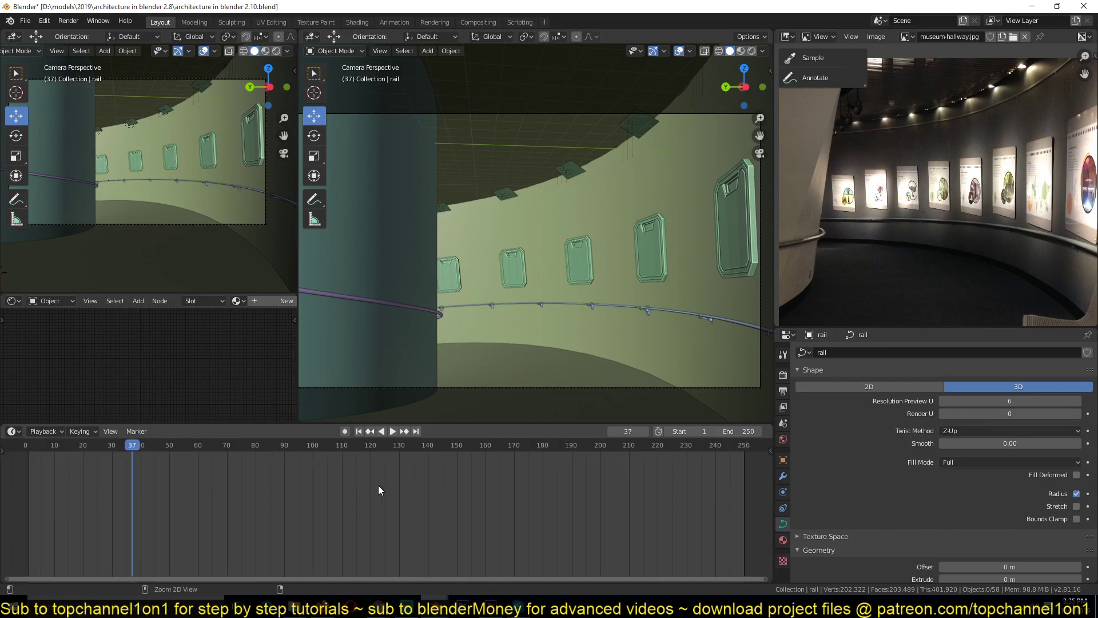
pyautogui.click(700, 433)
pyautogui.write('37')
pyautogui.press('Return')
pyautogui.hotkey('ctrl', 's')
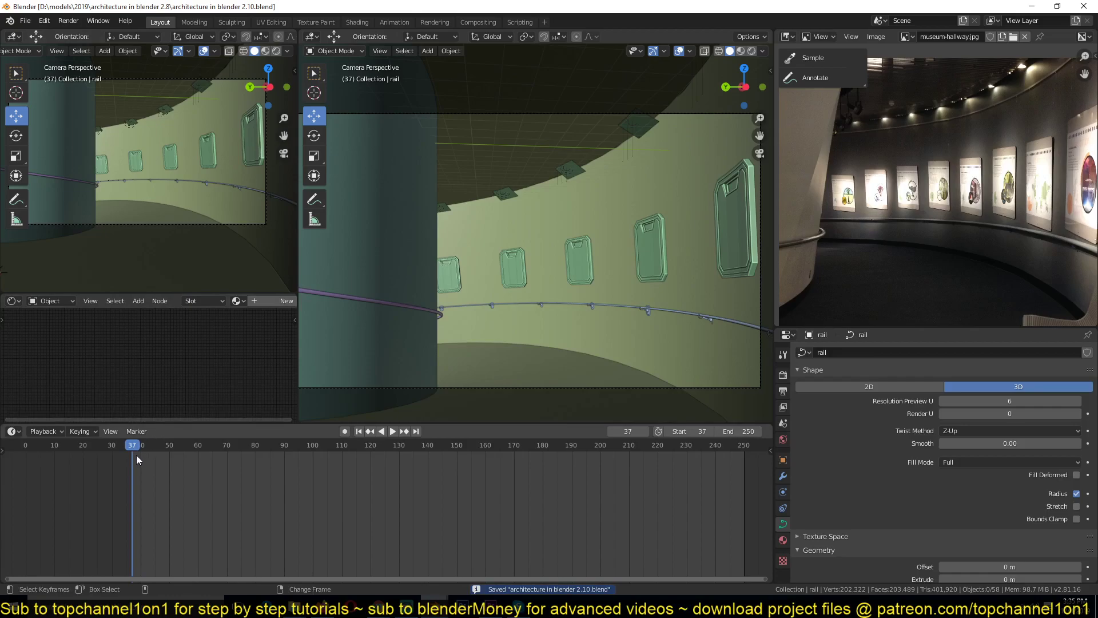
# Step: Play and scrub the animation to frame 140, and set the end frame to 140
pyautogui.press('space')
pyautogui.keyDown('shift'); pyautogui.moveTo(306, 459); pyautogui.dragTo(425, 463, button='right'); pyautogui.keyUp('shift')
pyautogui.press('space')
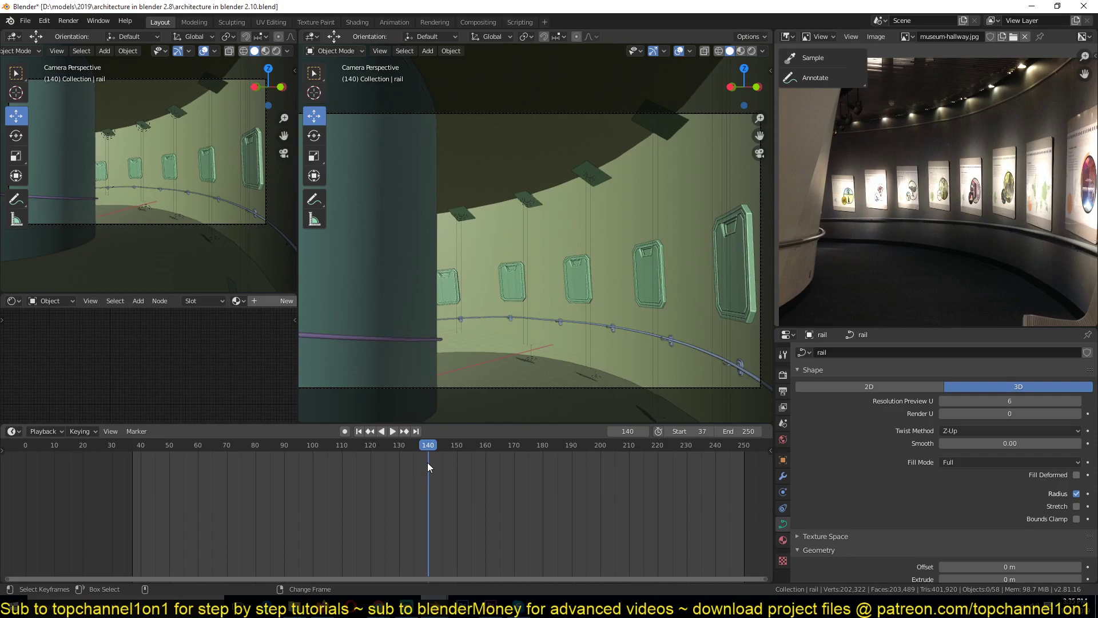
pyautogui.click(738, 430)
pyautogui.write('1')
pyautogui.press('Return')
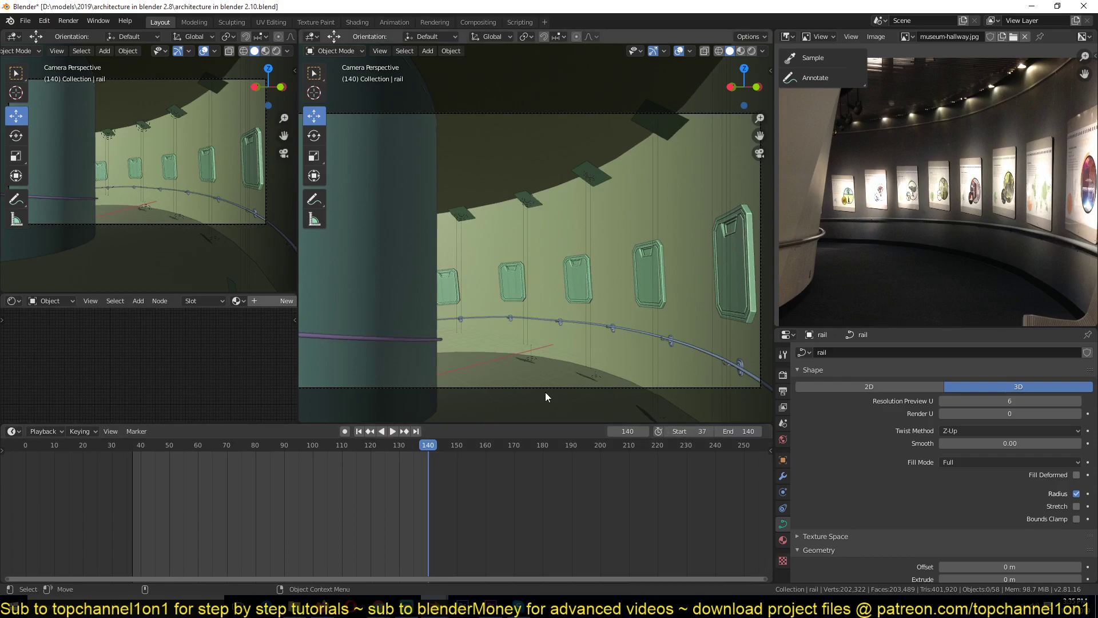
# Step: Save the file, play the camera animation to check playback, cancel it and save the file again
pyautogui.hotkey('ctrl', 's')
pyautogui.press('space')
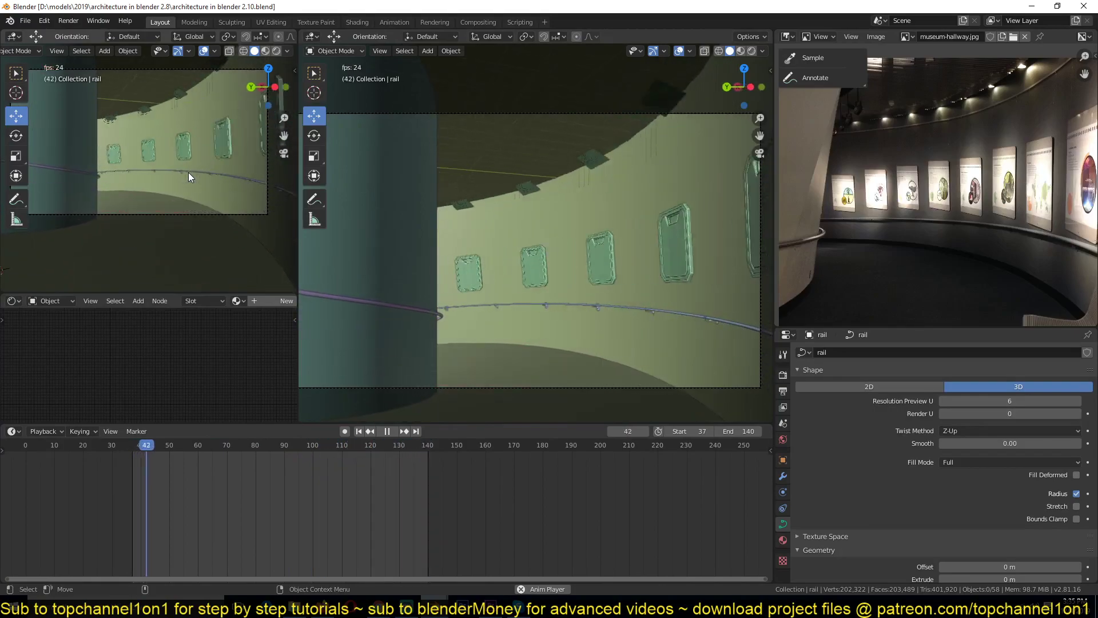
pyautogui.press('Escape')
pyautogui.hotkey('ctrl', 's')
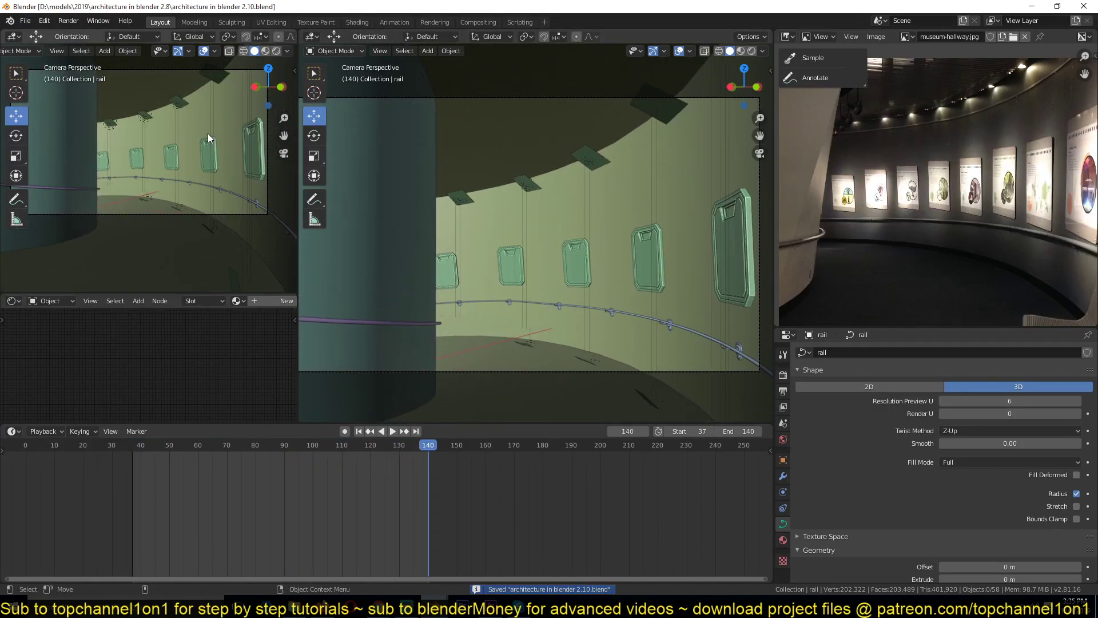
pyautogui.keyDown('shift'); pyautogui.moveTo(209, 135); pyautogui.dragTo(179, 183, button='middle'); pyautogui.keyUp('shift')
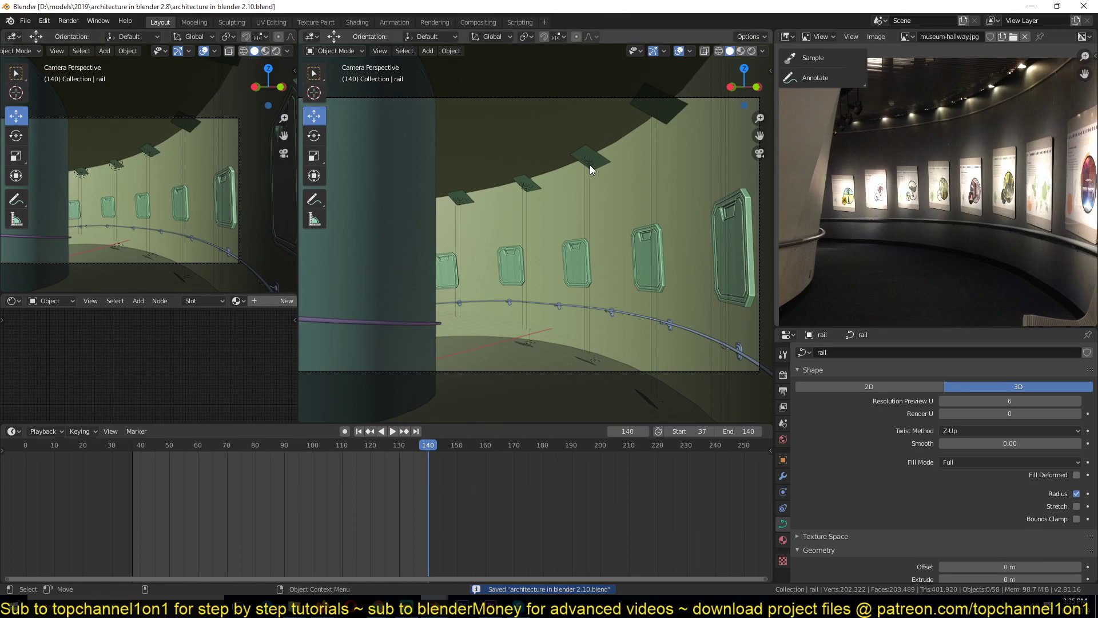
pyautogui.scroll(-6, 591, 257)
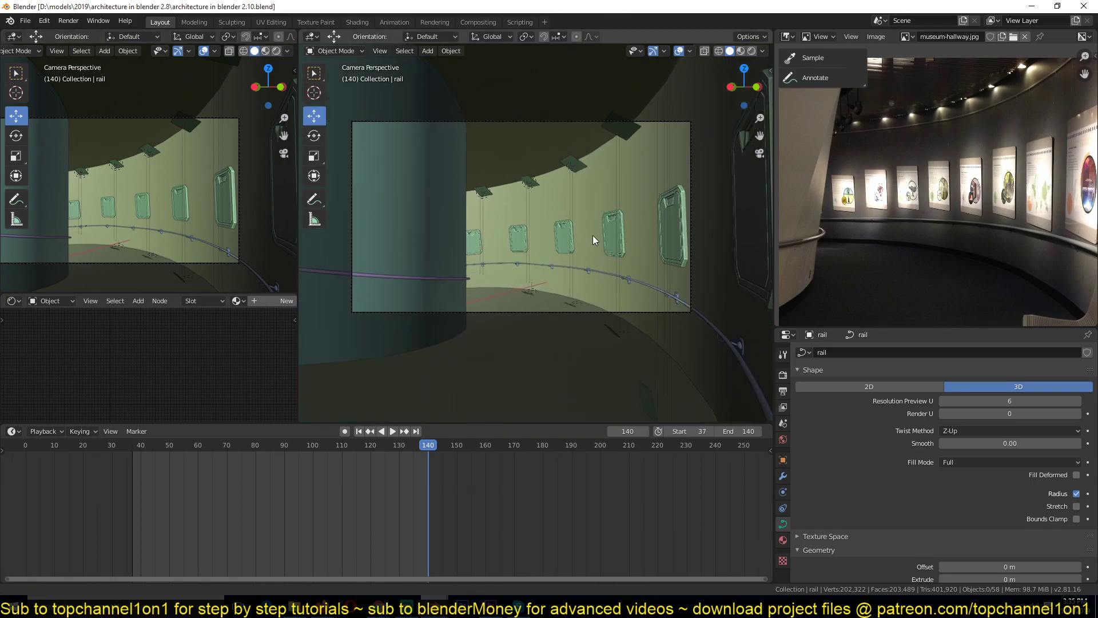
# Step: Select the point light in wireframe shading and change its light type to Spot
pyautogui.press('z')
pyautogui.click(496, 245)
pyautogui.press('z')
pyautogui.click(644, 287)
pyautogui.moveTo(644, 287)
pyautogui.mouseDown(button='middle')
pyautogui.moveTo(558, 188)
pyautogui.moveTo(483, 270)
pyautogui.moveTo(575, 252)
pyautogui.moveTo(578, 314)
pyautogui.moveTo(571, 181)
pyautogui.moveTo(561, 235)
pyautogui.moveTo(578, 200)
pyautogui.mouseUp(button='middle')
pyautogui.scroll(-5, 481, 270)
pyautogui.scroll(3, 579, 315)
pyautogui.press('z')
pyautogui.click(367, 241)
pyautogui.moveTo(367, 241); pyautogui.dragTo(491, 274, button='middle')
pyautogui.click(465, 102)
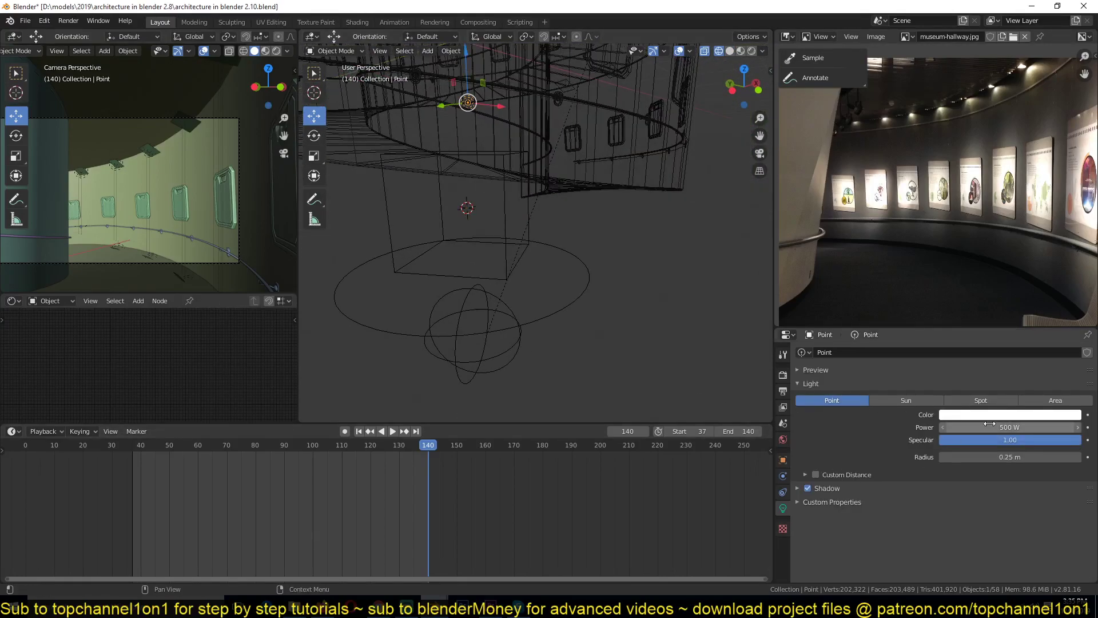
pyautogui.click(967, 404)
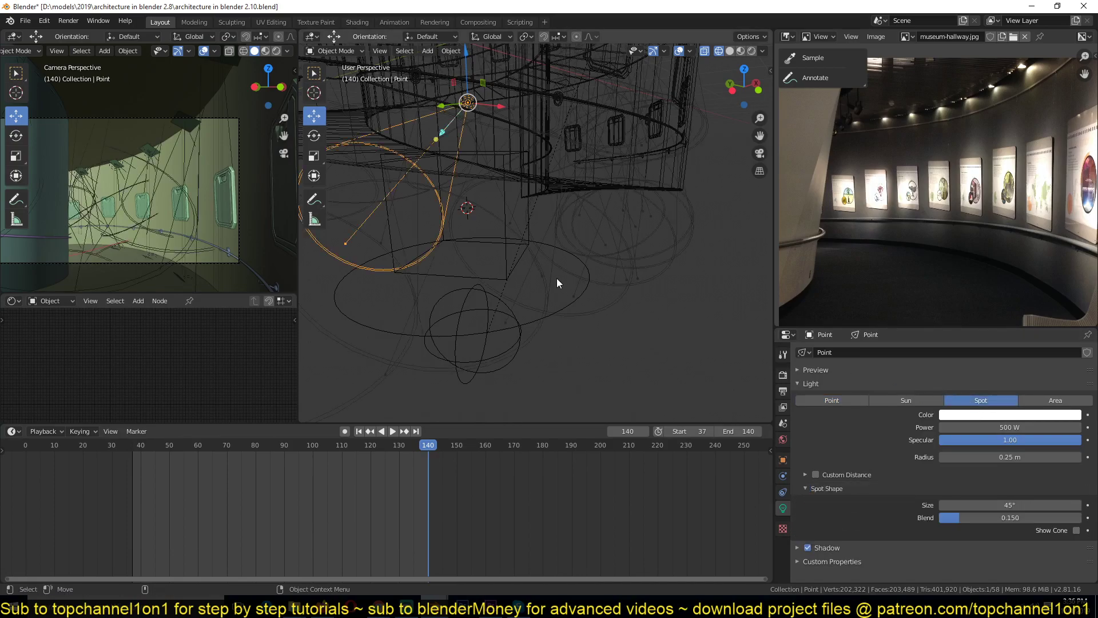
# Step: Return to solid shading and tilt the spot light with a free trackball rotation below the spiral building
pyautogui.moveTo(520, 282); pyautogui.dragTo(550, 372, button='middle')
pyautogui.press('z')
pyautogui.moveTo(651, 318); pyautogui.dragTo(616, 228, button='middle')
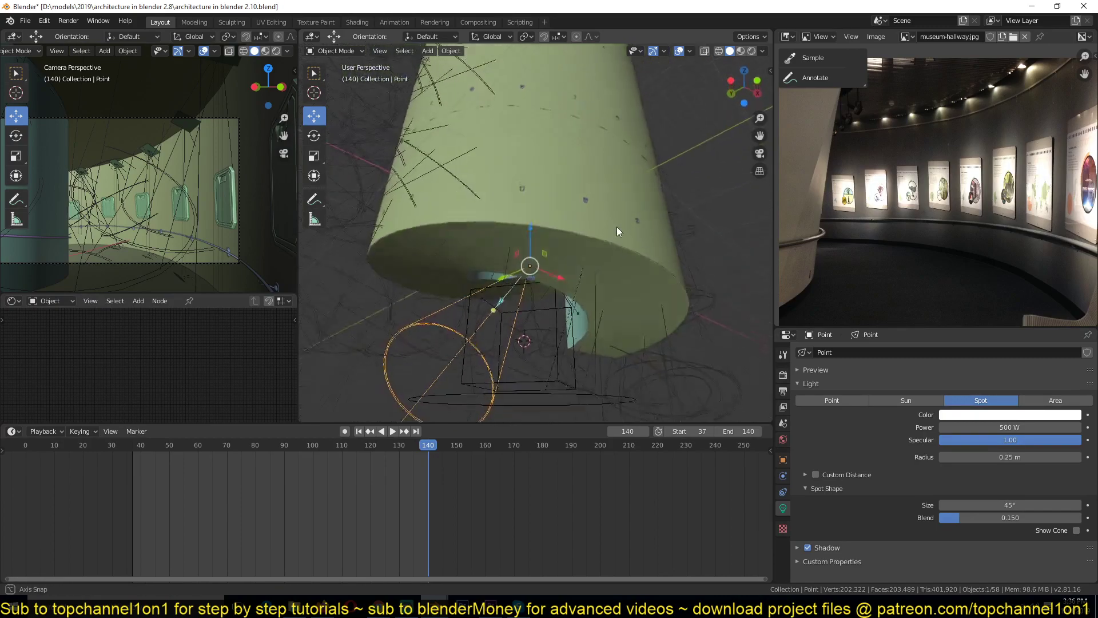
pyautogui.press('r')
pyautogui.press('r')
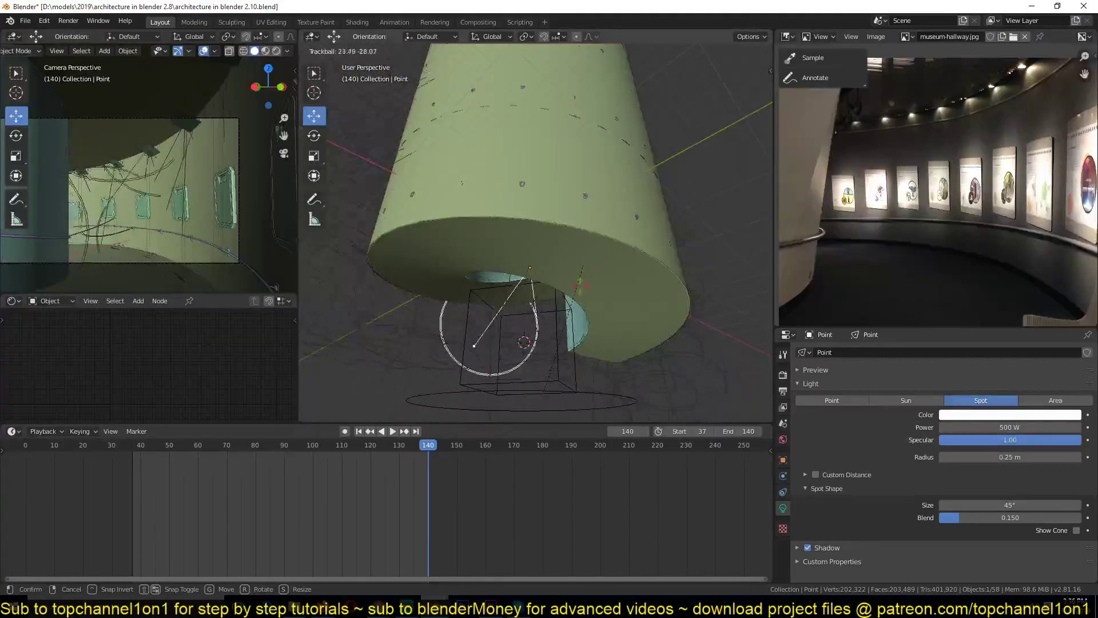
pyautogui.click(563, 266)
pyautogui.moveTo(498, 327); pyautogui.dragTo(473, 322, button='middle')
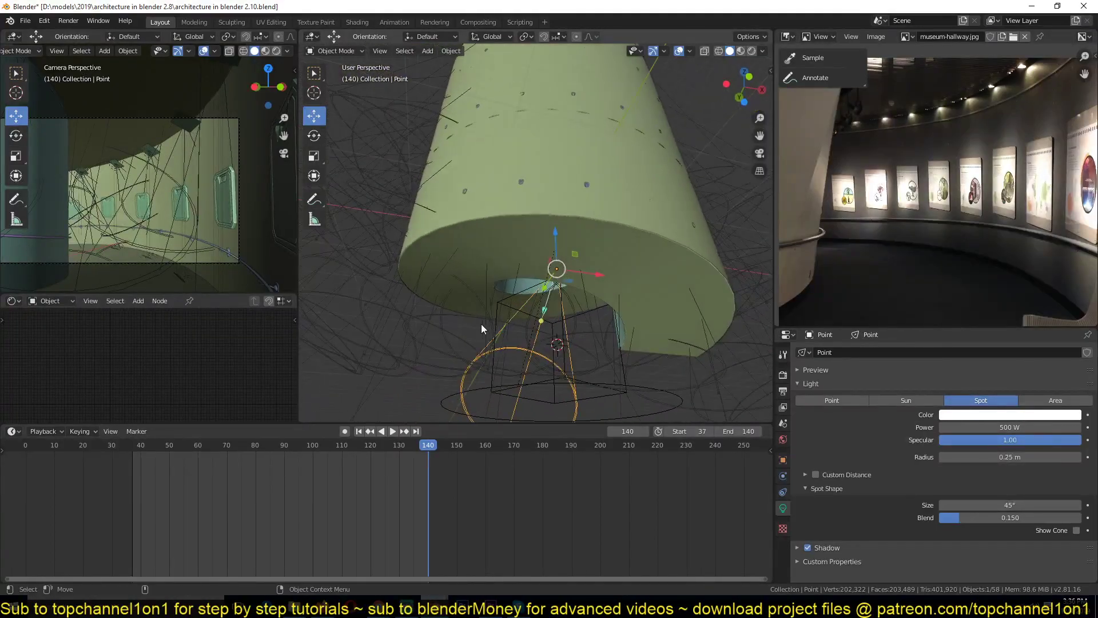
pyautogui.scroll(5, 486, 318)
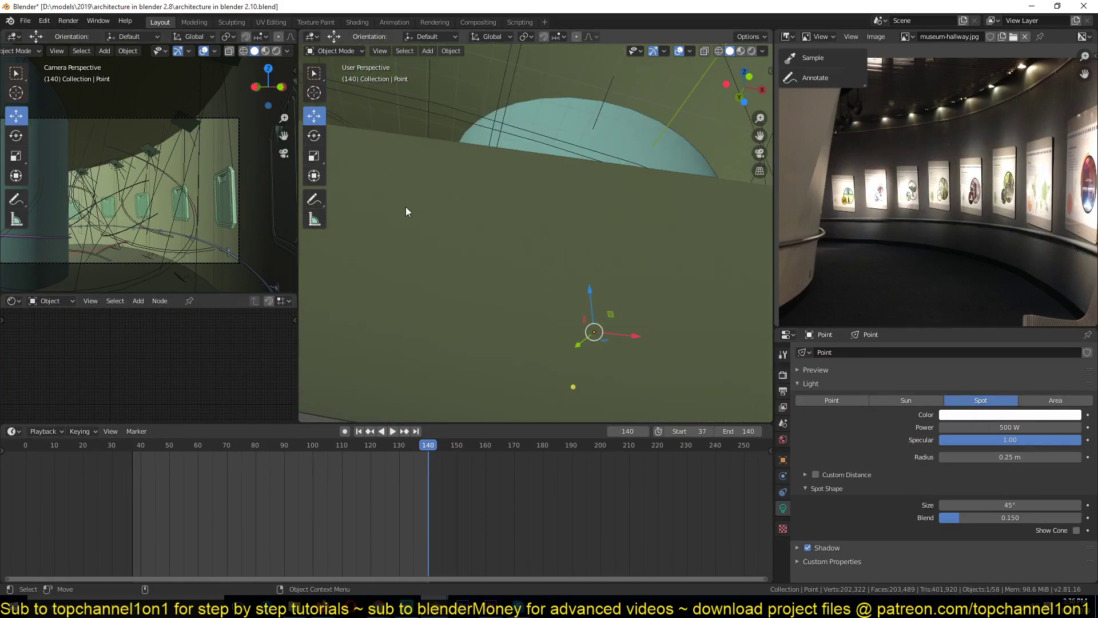
# Step: Select the arrayed ceiling light panels, save the file and rotate the selection 53.6° about the global X axis
pyautogui.click(198, 122)
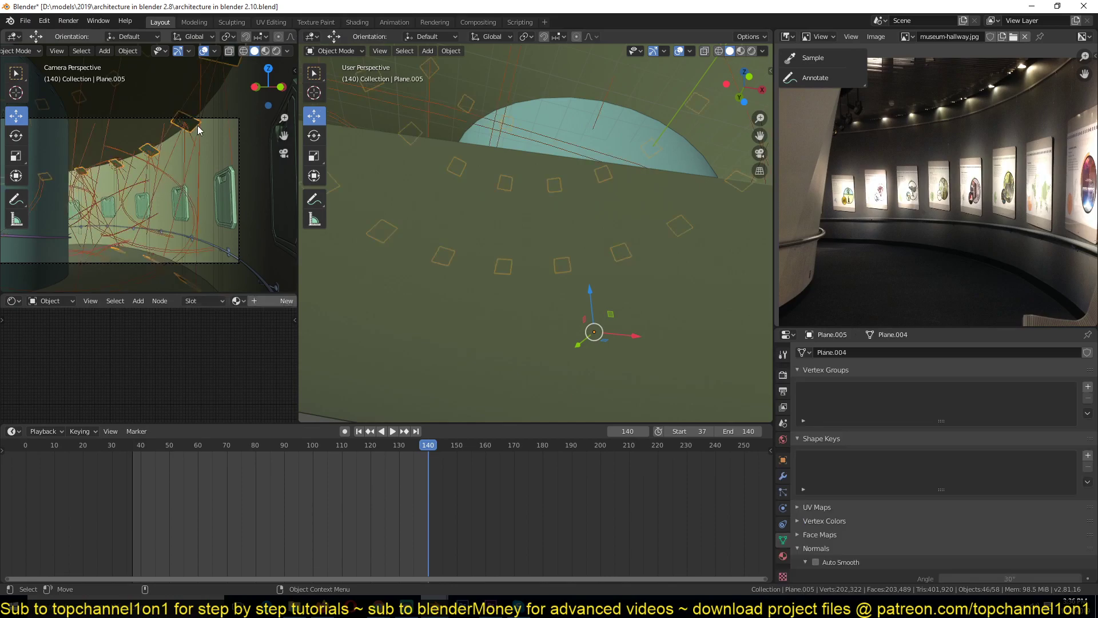
pyautogui.hotkey('ctrl', 's')
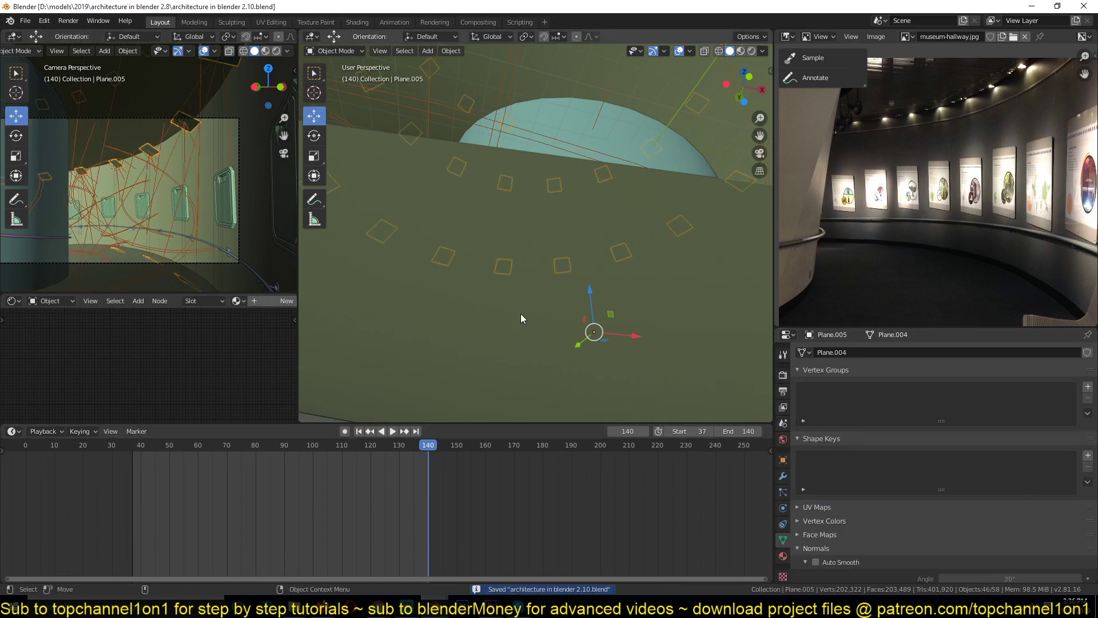
pyautogui.press('KP_1')
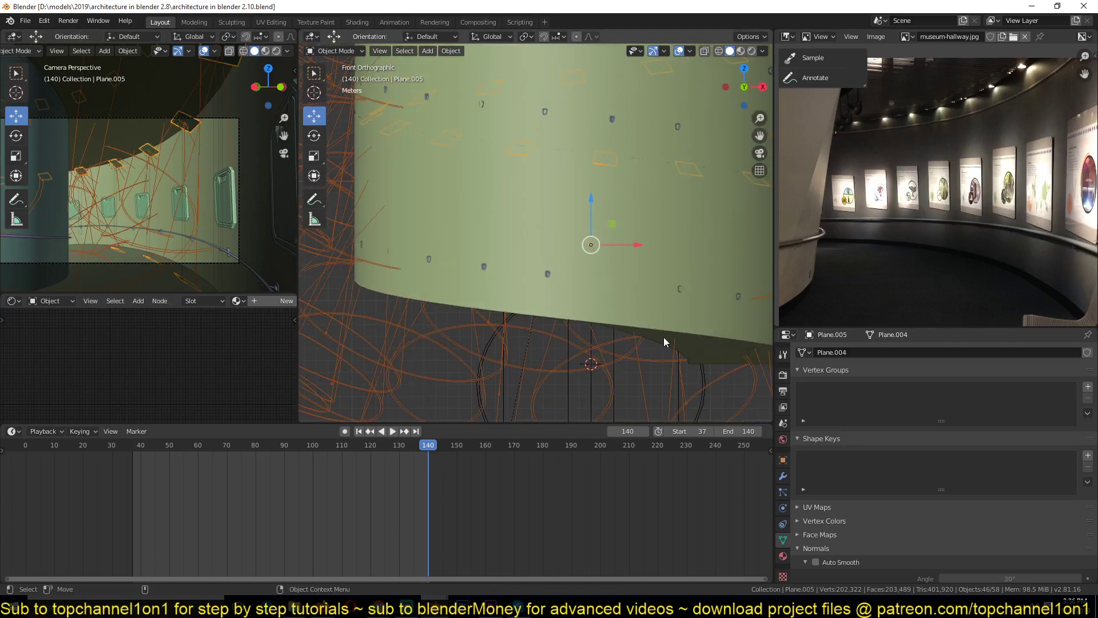
pyautogui.scroll(-2, 627, 281)
pyautogui.keyDown('shift'); pyautogui.moveTo(627, 281); pyautogui.dragTo(511, 190, button='middle'); pyautogui.keyUp('shift')
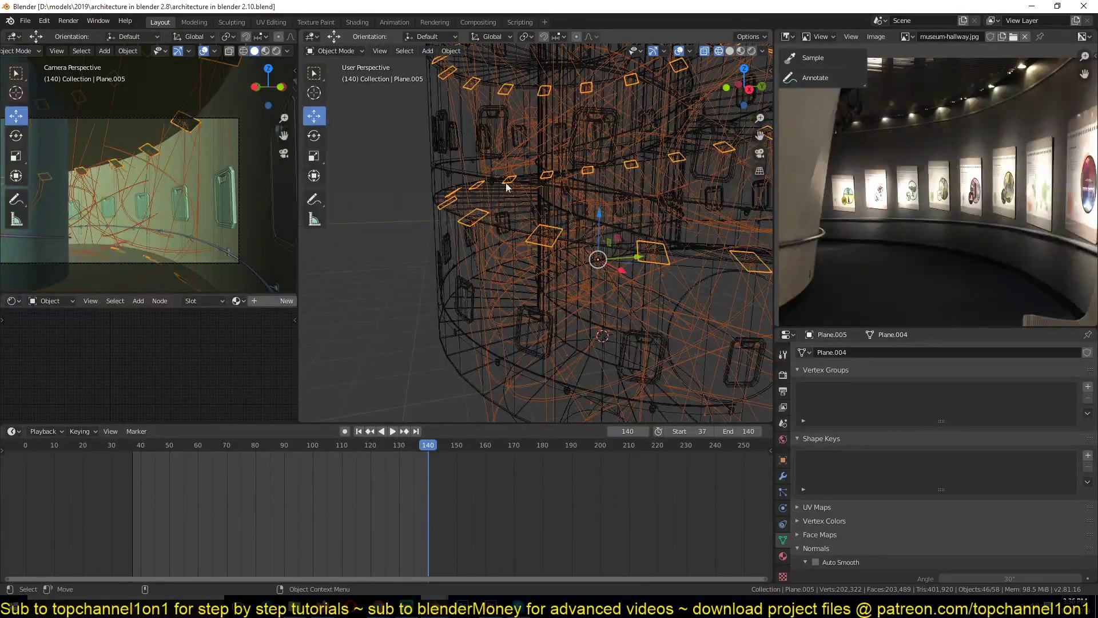
pyautogui.press('r')
pyautogui.press('y')
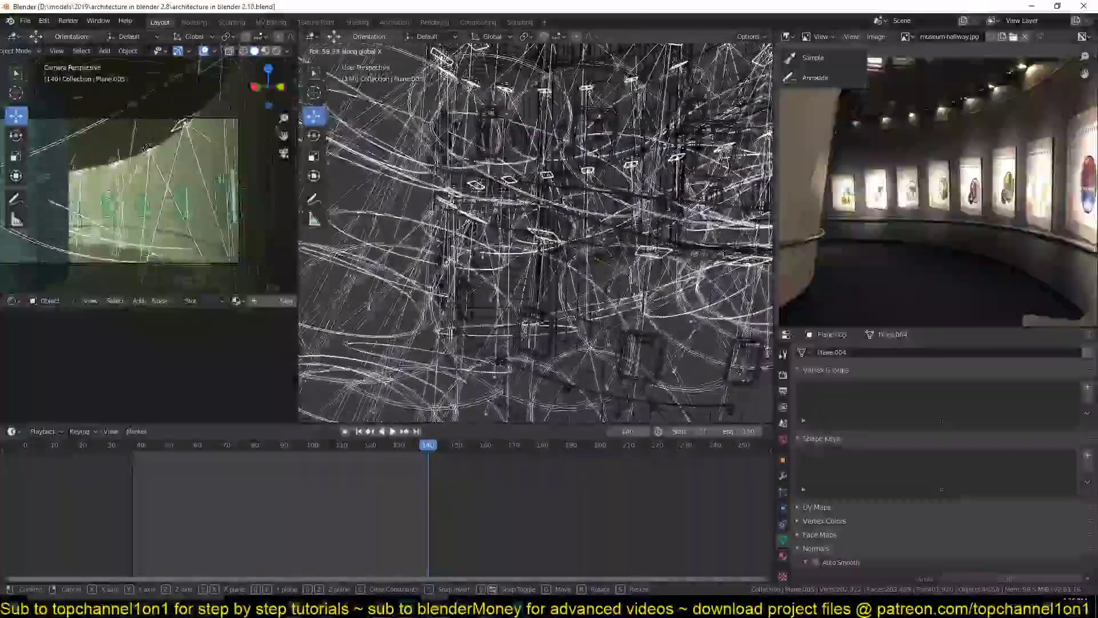
pyautogui.press('x')
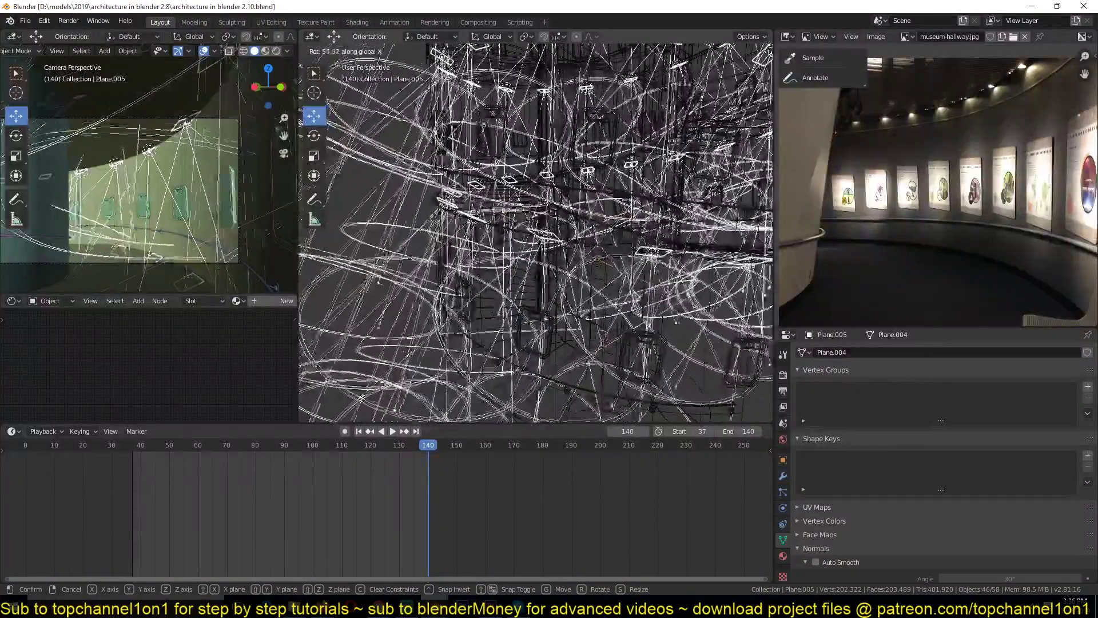
pyautogui.click(505, 248)
pyautogui.scroll(-3, 505, 247)
pyautogui.press('z')
pyautogui.click(564, 247)
pyautogui.moveTo(565, 248)
pyautogui.mouseDown(button='middle')
pyautogui.moveTo(693, 256)
pyautogui.moveTo(317, 256)
pyautogui.moveTo(341, 205)
pyautogui.moveTo(416, 162)
pyautogui.moveTo(452, 174)
pyautogui.moveTo(533, 242)
pyautogui.moveTo(596, 255)
pyautogui.moveTo(545, 245)
pyautogui.mouseUp(button='middle')
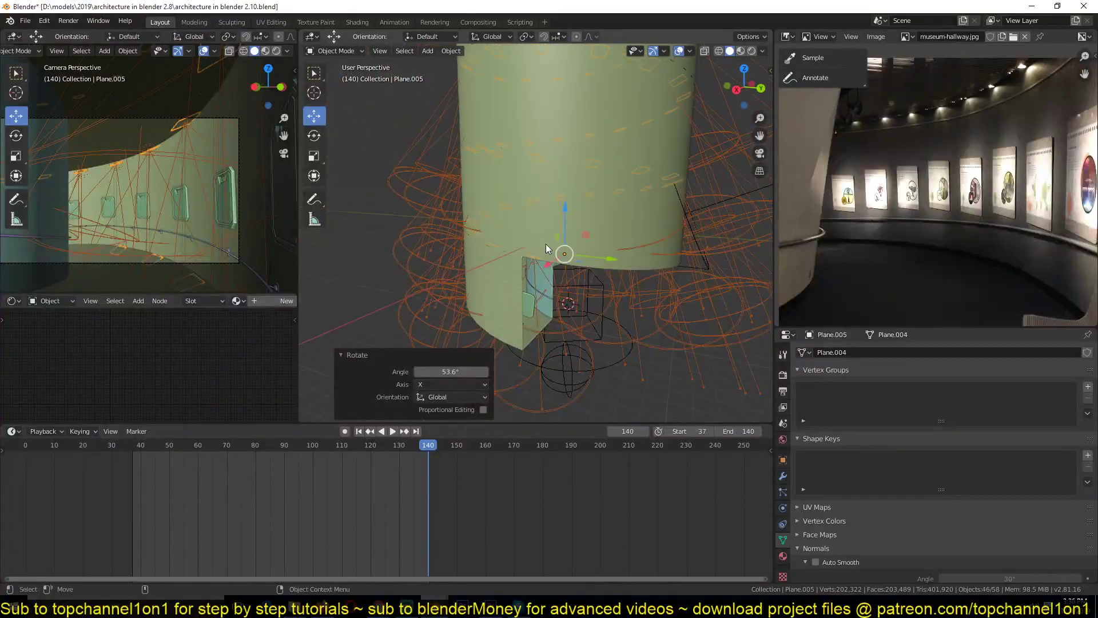
pyautogui.keyDown('shift'); pyautogui.moveTo(625, 339); pyautogui.dragTo(540, 317, button='middle'); pyautogui.keyUp('shift')
pyautogui.press('w')
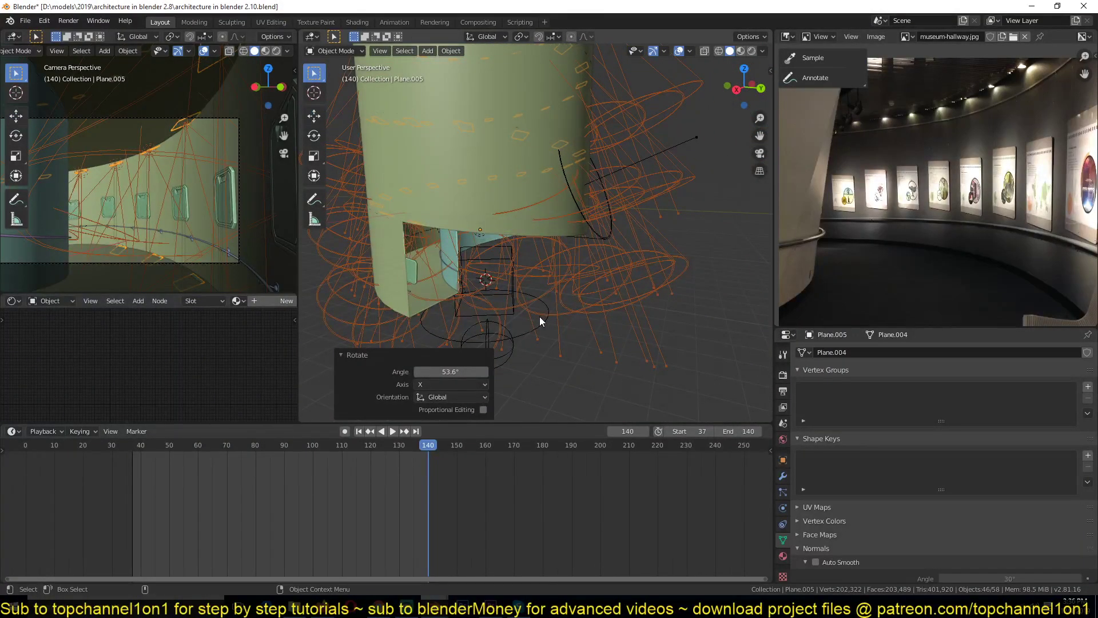
pyautogui.keyDown('shift'); pyautogui.moveTo(496, 356); pyautogui.dragTo(512, 338, button='middle'); pyautogui.keyUp('shift')
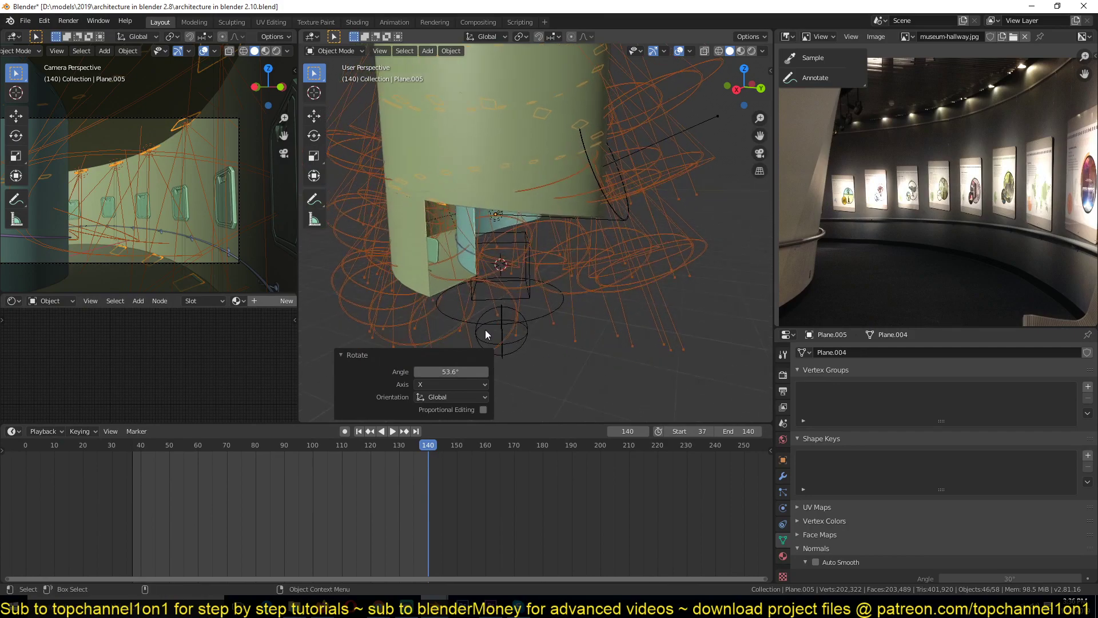
pyautogui.scroll(7, 459, 272)
pyautogui.click(393, 163)
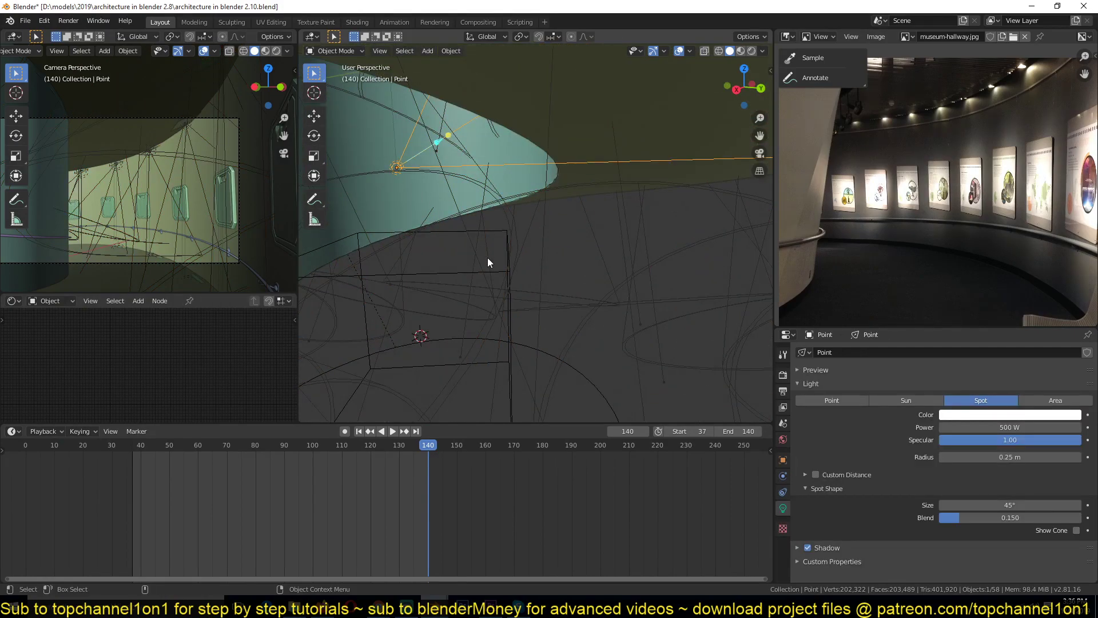
pyautogui.press('w')
pyautogui.rightClick(488, 262)
pyautogui.press('w')
pyautogui.scroll(-4, 647, 258)
pyautogui.hotkey('ctrl', 'z')
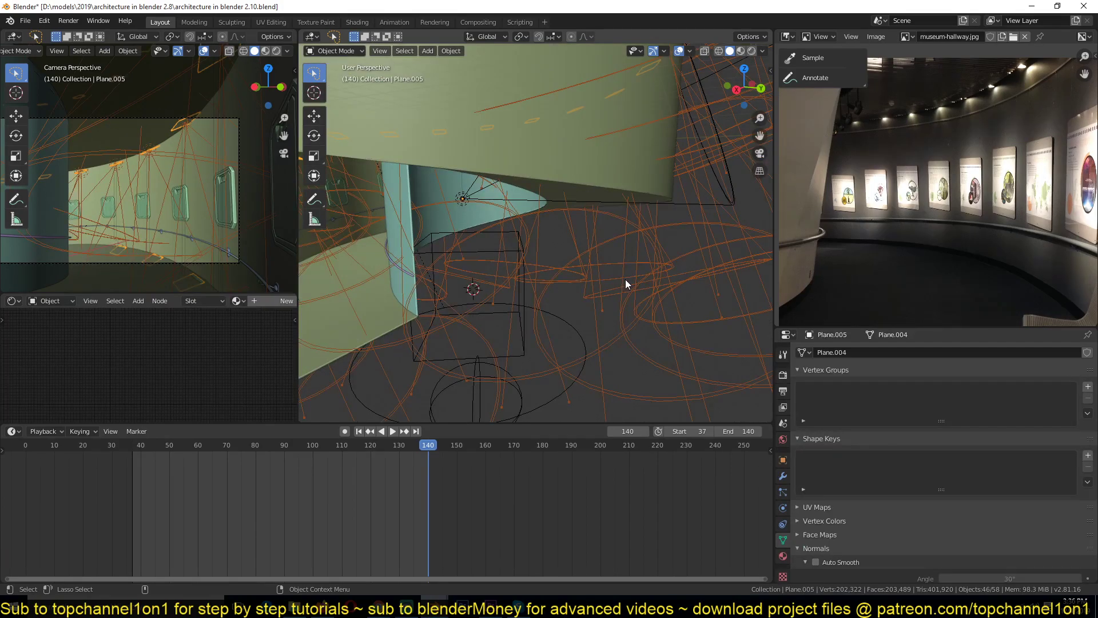
pyautogui.press('r')
pyautogui.press('r')
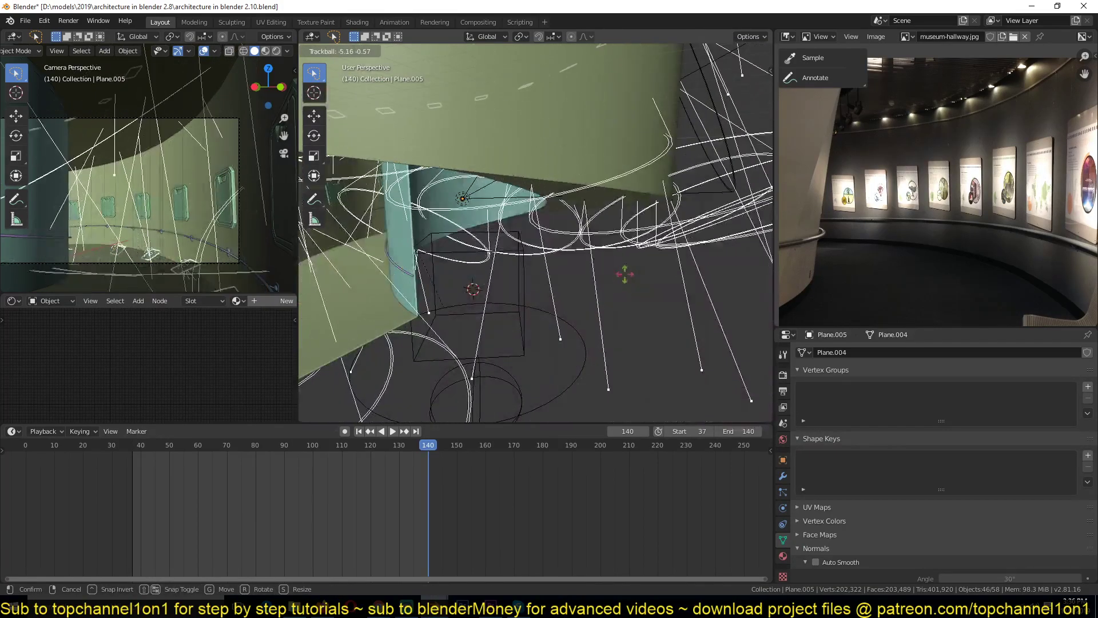
pyautogui.rightClick(625, 276)
# Step: Select the original spot light and reorient it with a free trackball rotation
pyautogui.scroll(3, 548, 272)
pyautogui.click(428, 180)
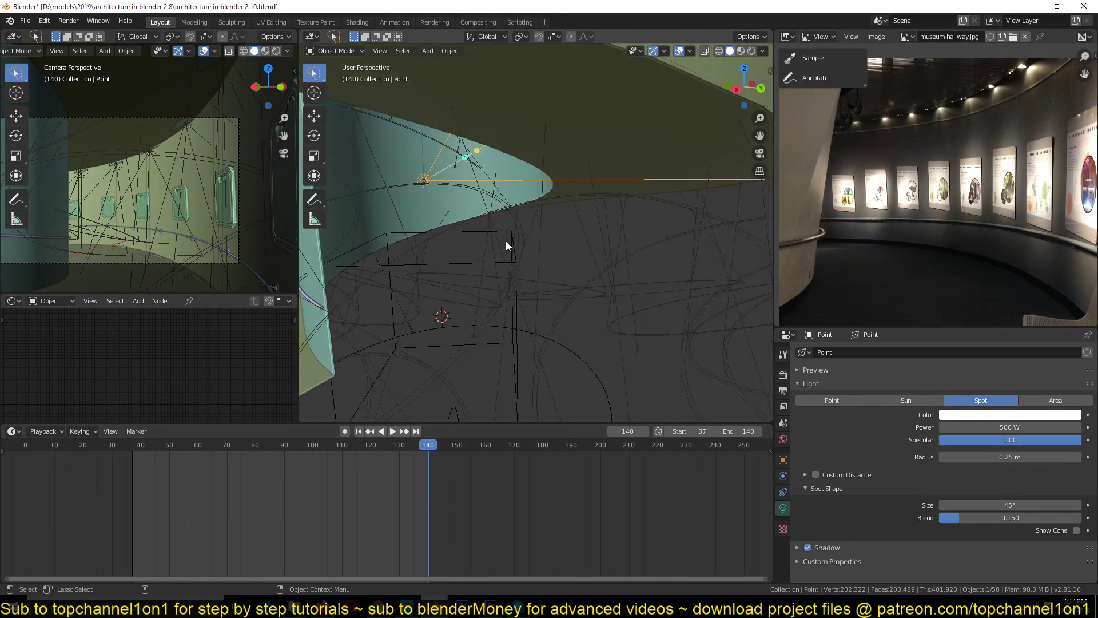
pyautogui.press('r')
pyautogui.press('r')
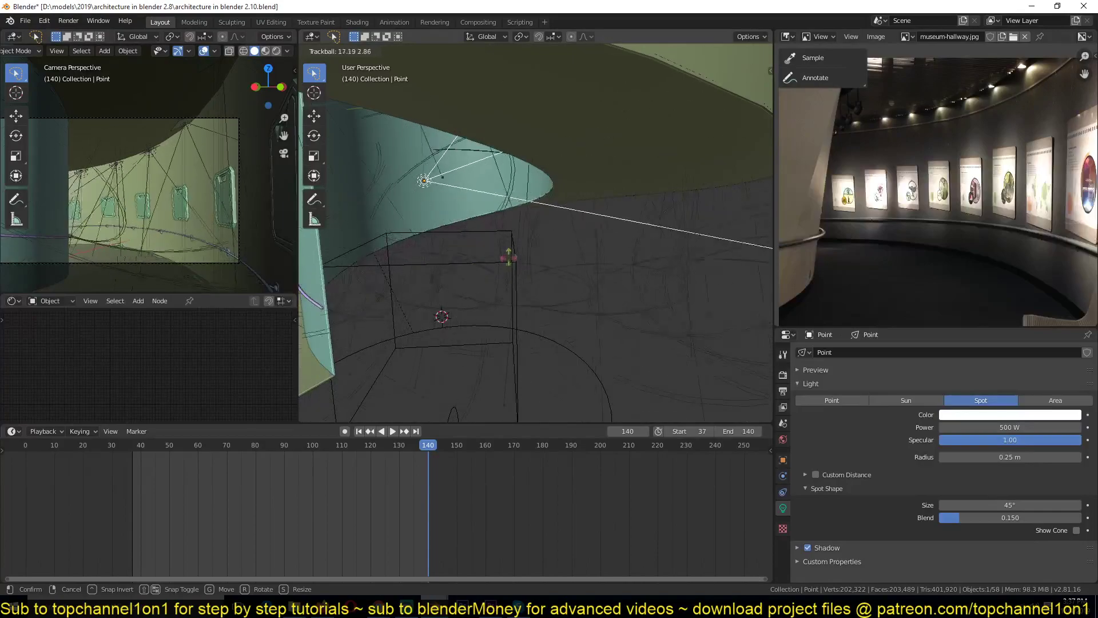
pyautogui.click(500, 231)
# Step: Inspect the spot lights' directions around the building in wireframe and solid shading, and save the file
pyautogui.moveTo(500, 231); pyautogui.dragTo(506, 338, button='middle')
pyautogui.scroll(-4, 472, 231)
pyautogui.scroll(-5, 513, 293)
pyautogui.moveTo(512, 294); pyautogui.dragTo(483, 259, button='middle')
pyautogui.scroll(3, 482, 259)
pyautogui.press('z')
pyautogui.click(382, 233)
pyautogui.moveTo(383, 233)
pyautogui.mouseDown(button='middle')
pyautogui.moveTo(500, 284)
pyautogui.moveTo(476, 225)
pyautogui.mouseUp(button='middle')
pyautogui.scroll(2, 420, 240)
pyautogui.moveTo(395, 229); pyautogui.dragTo(520, 280, button='middle')
pyautogui.press('z')
pyautogui.click(662, 281)
pyautogui.scroll(-5, 589, 254)
pyautogui.moveTo(662, 281)
pyautogui.mouseDown(button='middle')
pyautogui.moveTo(589, 254)
pyautogui.moveTo(585, 286)
pyautogui.mouseUp(button='middle')
pyautogui.hotkey('ctrl', 's')
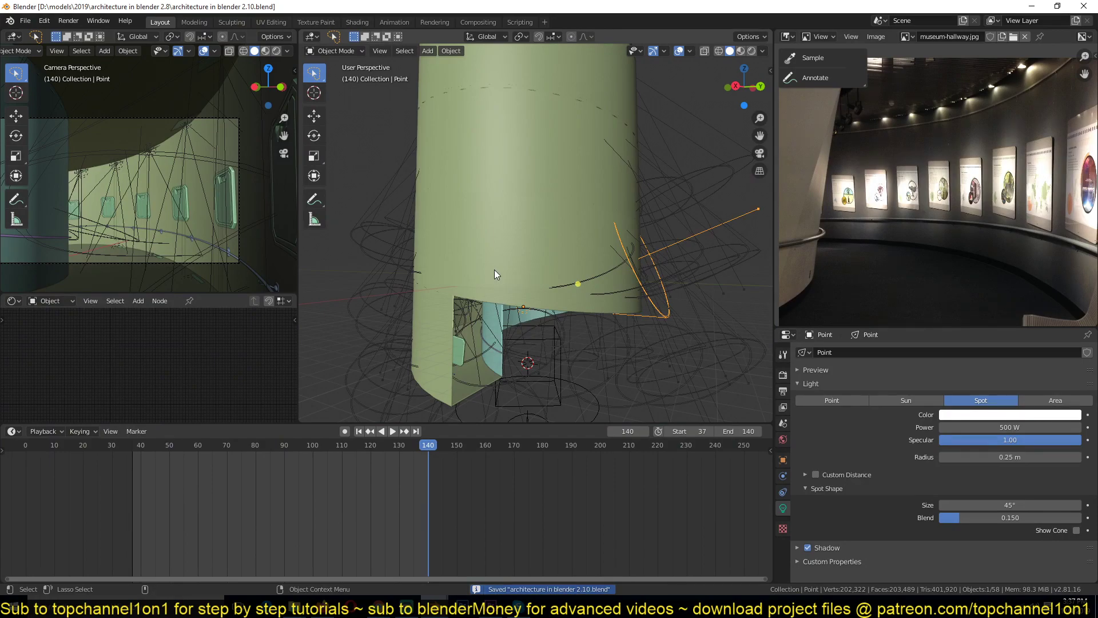
pyautogui.scroll(2, 495, 270)
pyautogui.moveTo(501, 259); pyautogui.dragTo(489, 202, button='middle')
pyautogui.click(500, 183)
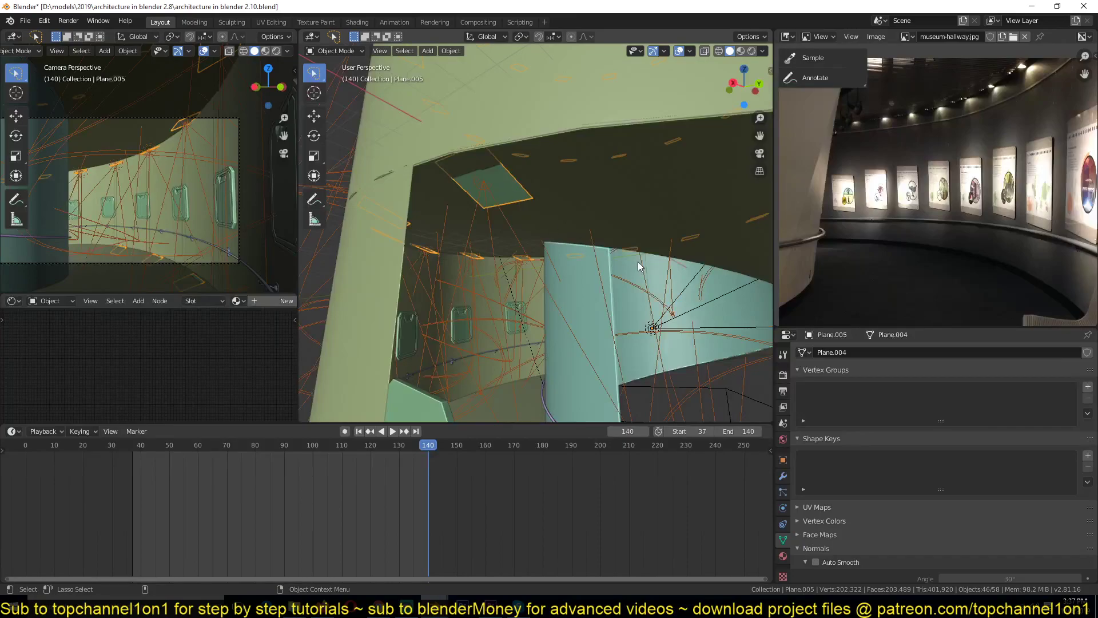
pyautogui.press('r')
pyautogui.press('x')
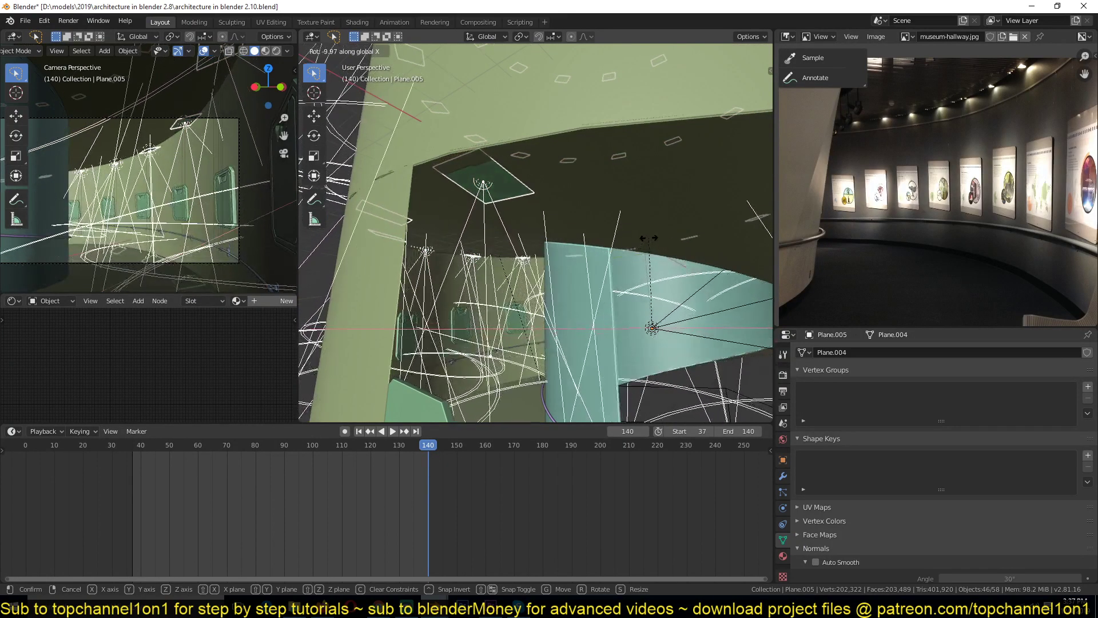
pyautogui.rightClick(642, 298)
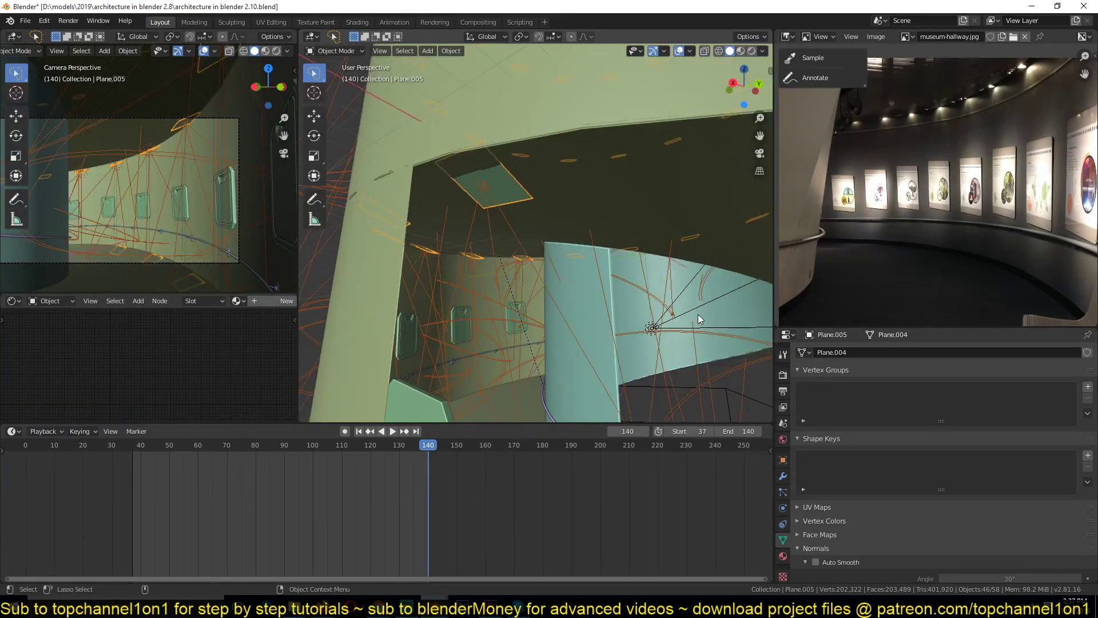
# Step: Set the original spot light's size to 104° and blend to 0.628, deselect it and save the file
pyautogui.moveTo(489, 252); pyautogui.dragTo(435, 239, button='middle')
pyautogui.scroll(5, 492, 247)
pyautogui.scroll(-4, 505, 265)
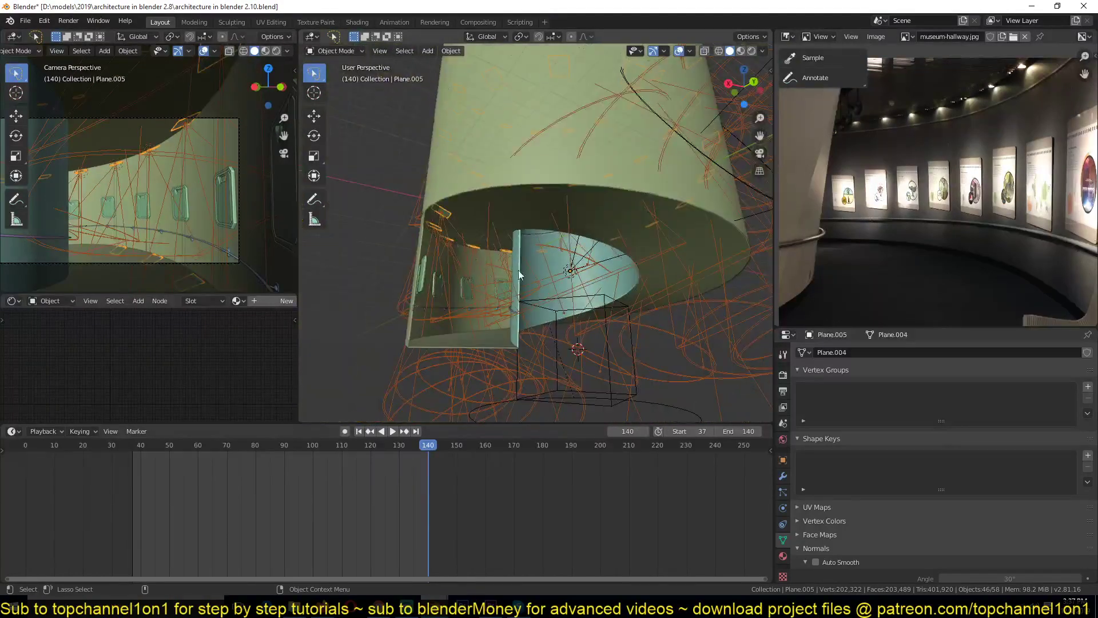
pyautogui.scroll(5, 587, 307)
pyautogui.click(699, 399)
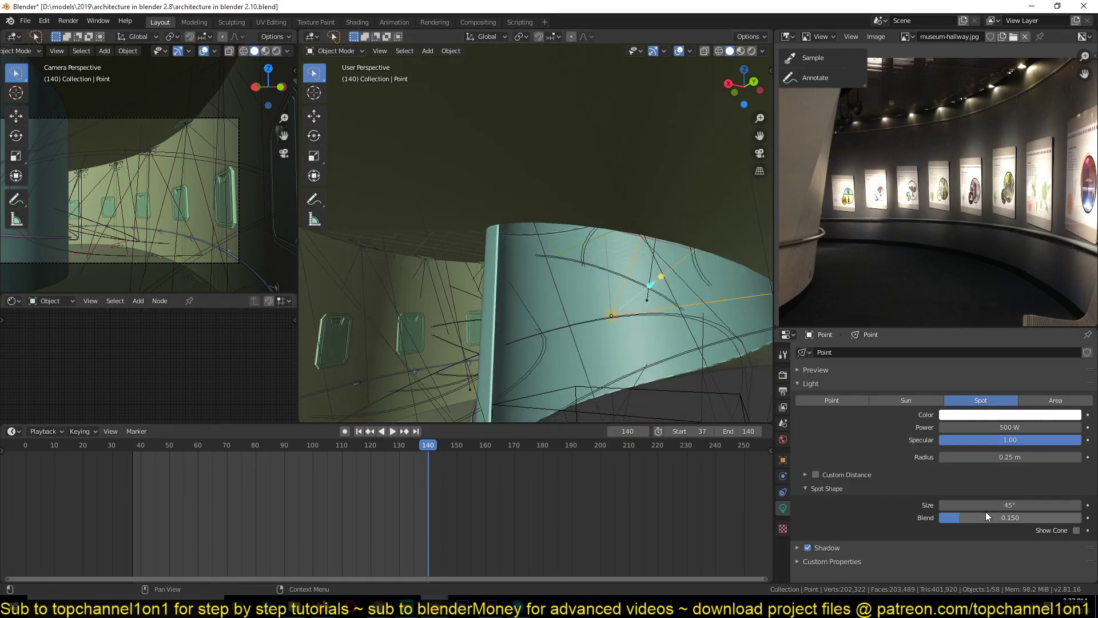
pyautogui.moveTo(959, 517); pyautogui.dragTo(1080, 506)
pyautogui.hotkey('alt', 'a')
pyautogui.hotkey('ctrl', 's')
pyautogui.moveTo(585, 304); pyautogui.dragTo(610, 256, button='middle')
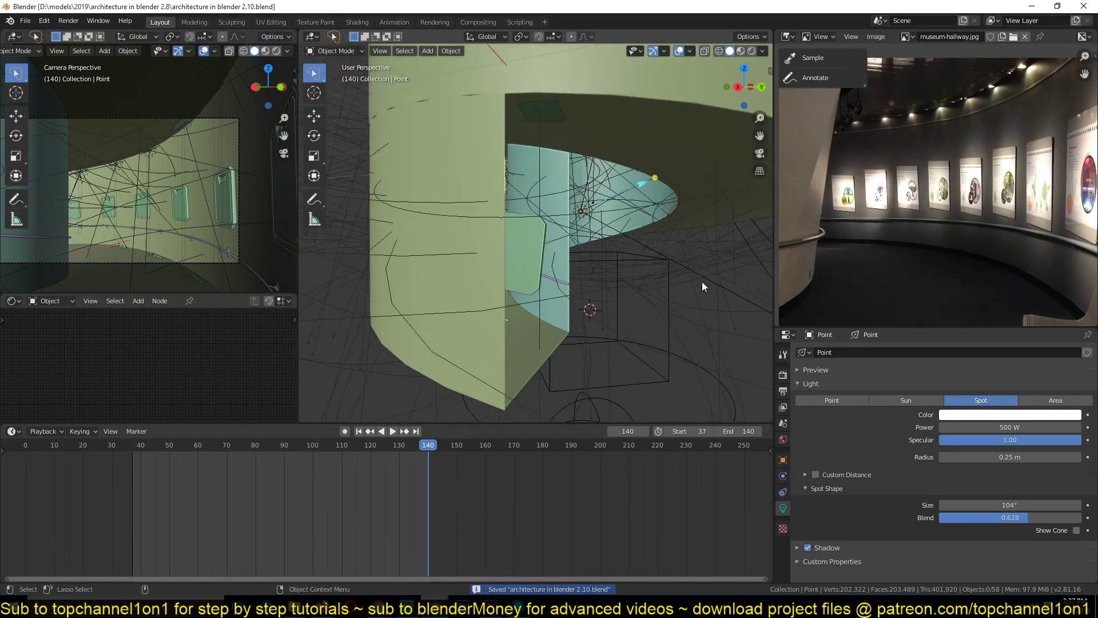
# Step: Review the spot light's settings and the viewport overlay options, deselect the light and save the file
pyautogui.keyDown('shift'); pyautogui.moveTo(704, 285); pyautogui.dragTo(676, 309, button='middle'); pyautogui.keyUp('shift')
pyautogui.click(676, 402)
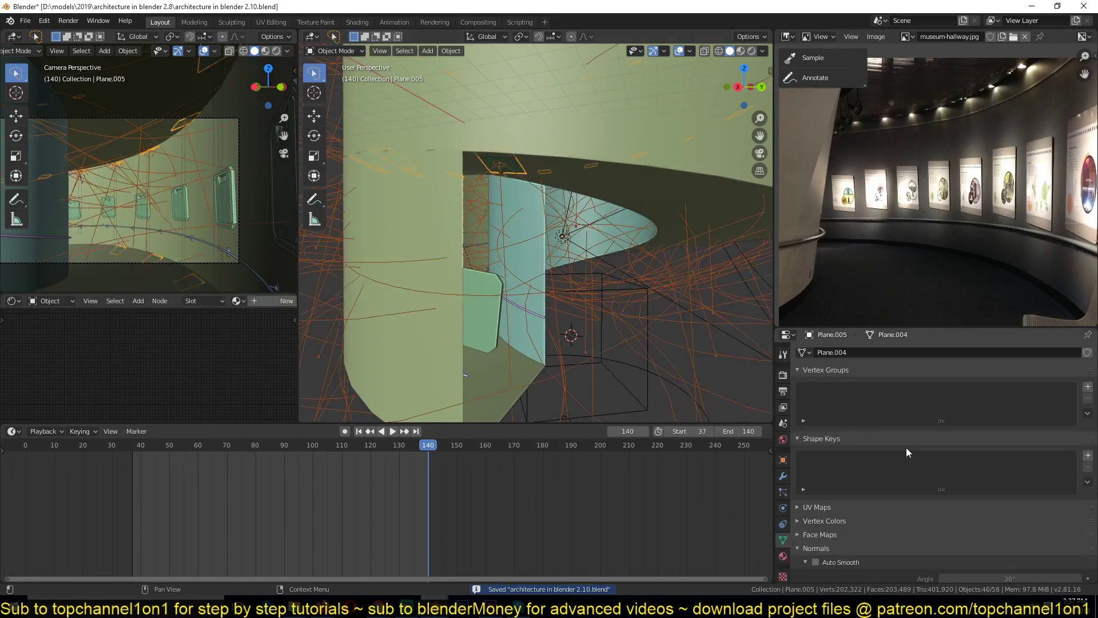
pyautogui.click(574, 247)
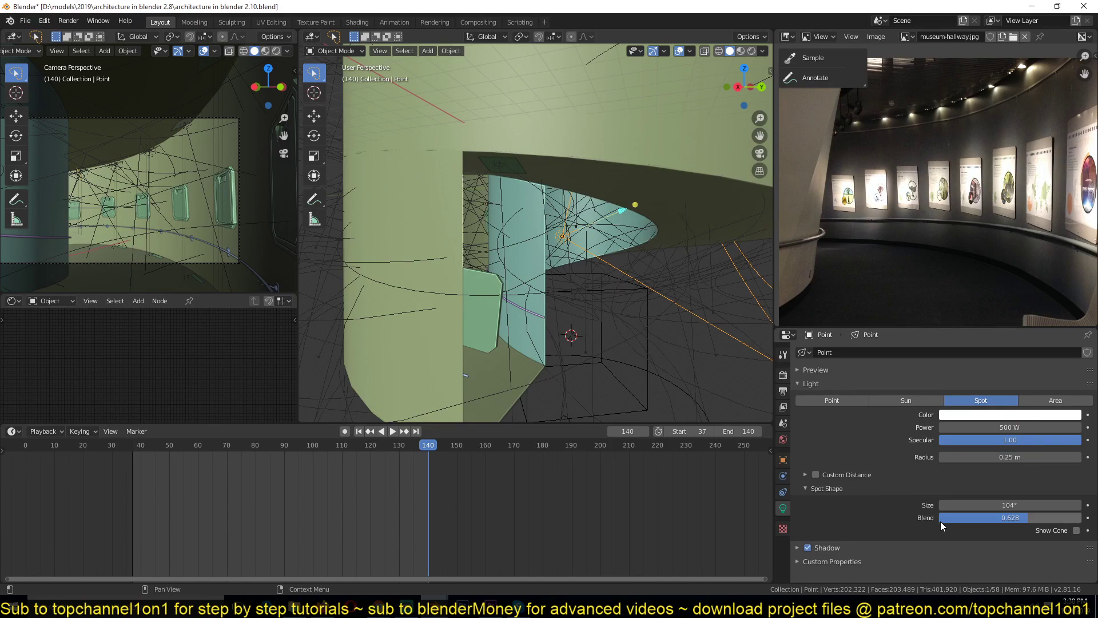
pyautogui.click(690, 51)
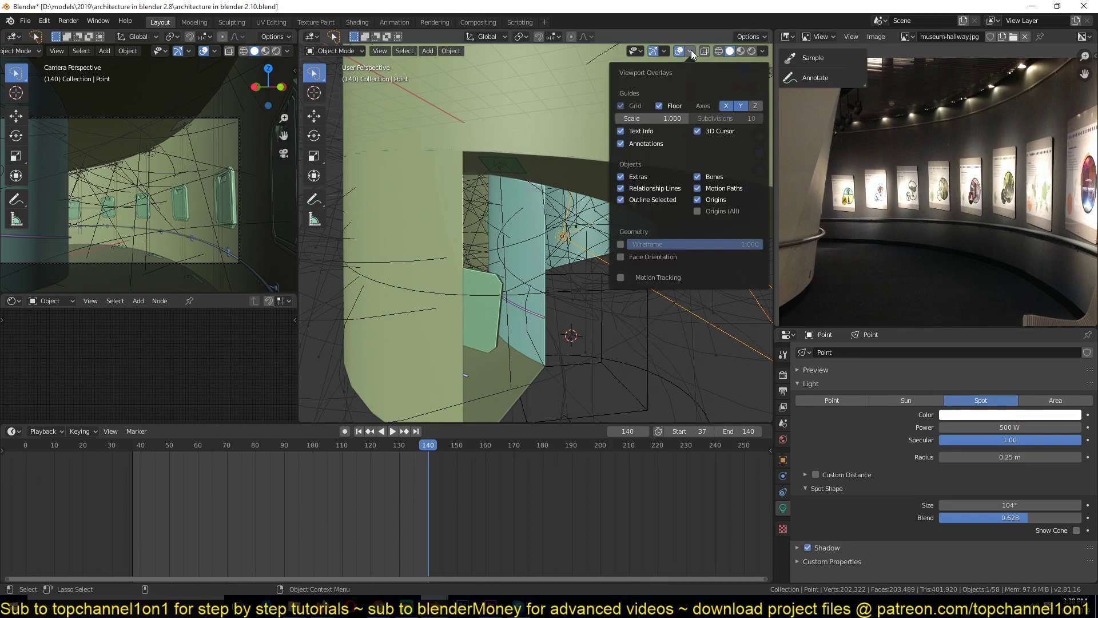
pyautogui.scroll(2, 599, 317)
pyautogui.hotkey('ctrl', 's')
pyautogui.keyDown('shift'); pyautogui.moveTo(599, 317); pyautogui.dragTo(609, 290, button='middle'); pyautogui.keyUp('shift')
pyautogui.click(608, 291)
pyautogui.hotkey('ctrl', 's')
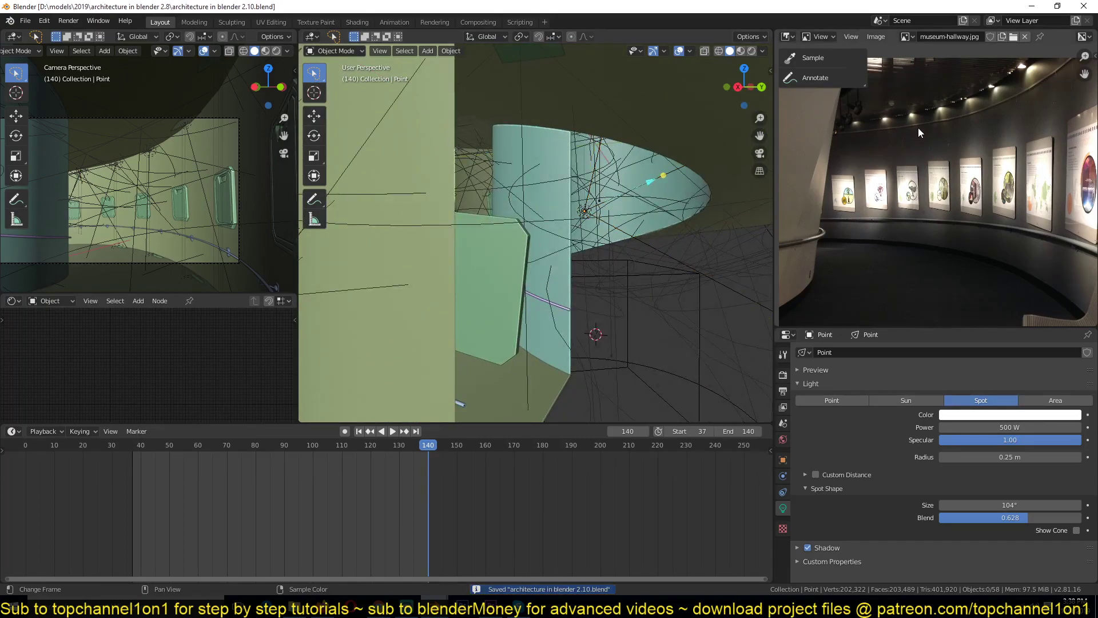
# Step: Save the file and preview the corridor lighting in the camera view with rendered shading
pyautogui.keyDown('shift'); pyautogui.moveTo(604, 223); pyautogui.dragTo(626, 200, button='middle'); pyautogui.keyUp('shift')
pyautogui.scroll(-1, 627, 218)
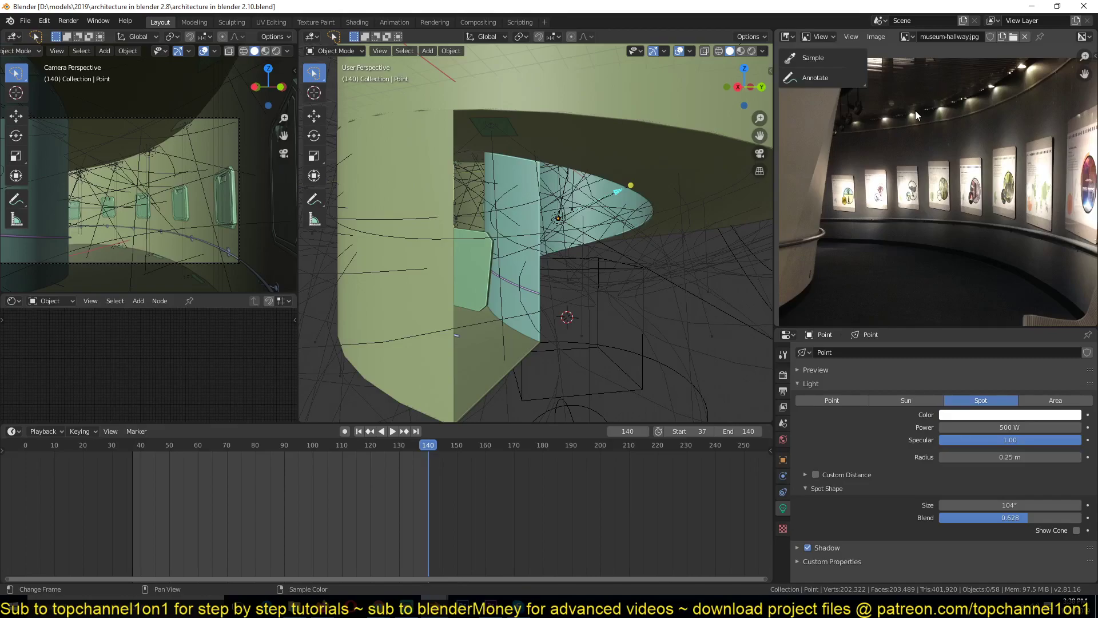
pyautogui.keyDown('shift'); pyautogui.moveTo(551, 216); pyautogui.dragTo(533, 255, button='middle'); pyautogui.keyUp('shift')
pyautogui.hotkey('ctrl', 's')
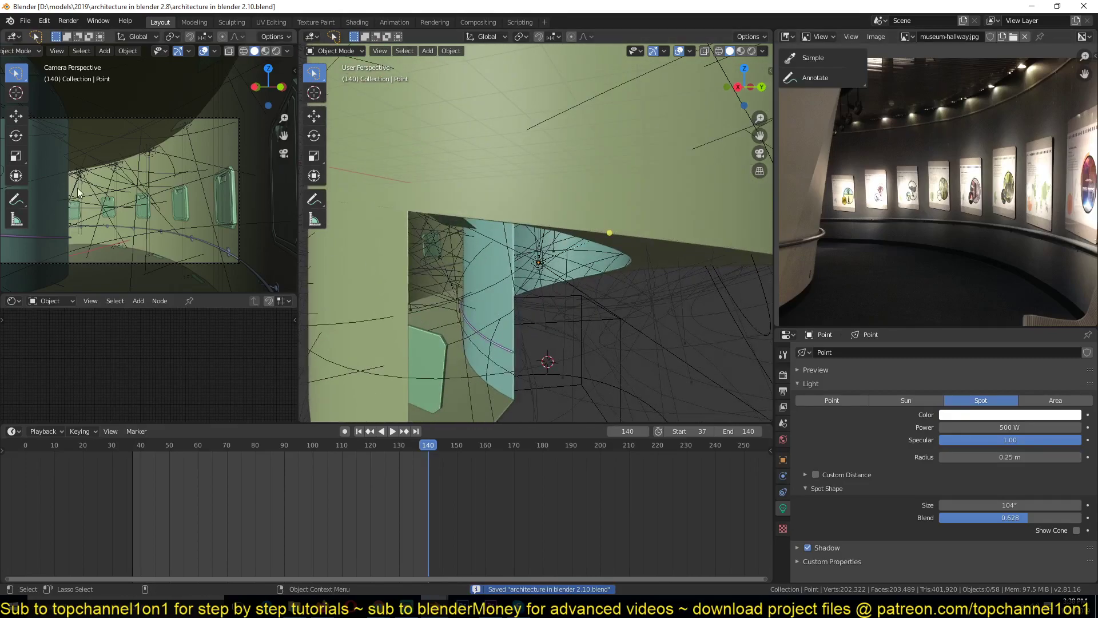
pyautogui.click(277, 51)
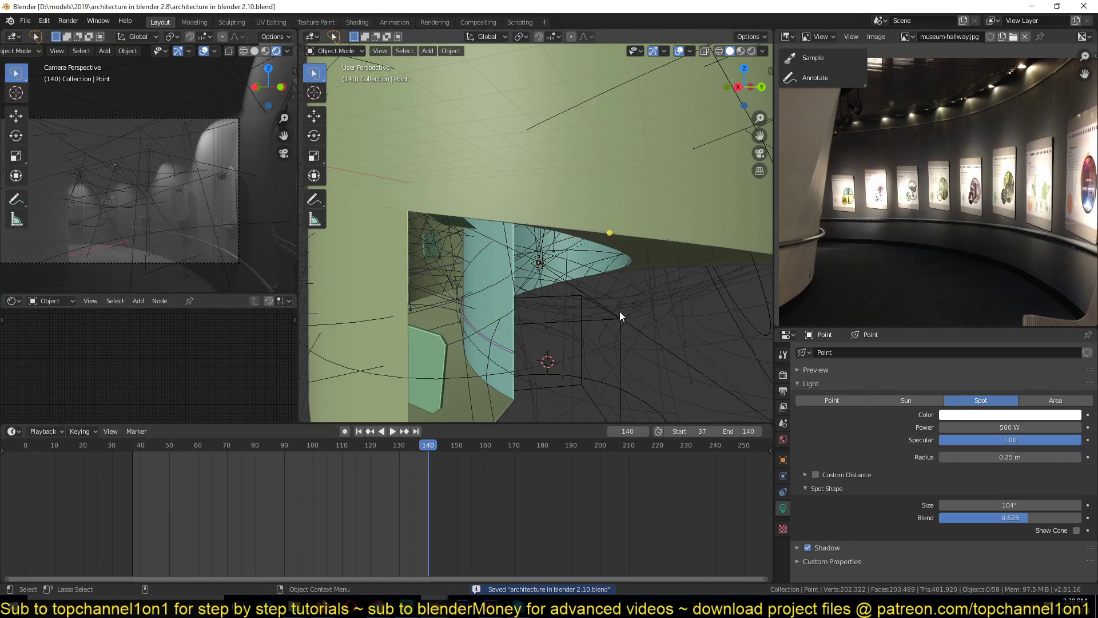
# Step: Select the original spot light, set its power to 1000 W and save the file
pyautogui.keyDown('shift'); pyautogui.moveTo(610, 293); pyautogui.dragTo(626, 267, button='middle'); pyautogui.keyUp('shift')
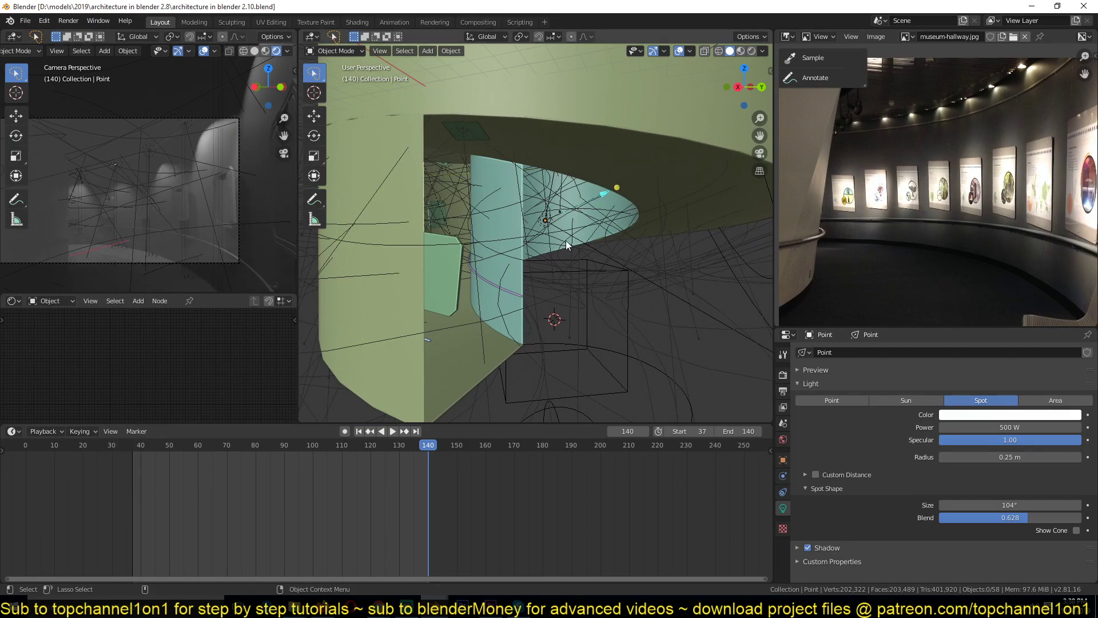
pyautogui.scroll(4, 565, 241)
pyautogui.moveTo(566, 222); pyautogui.dragTo(555, 222, button='middle')
pyautogui.click(550, 221)
pyautogui.click(551, 221)
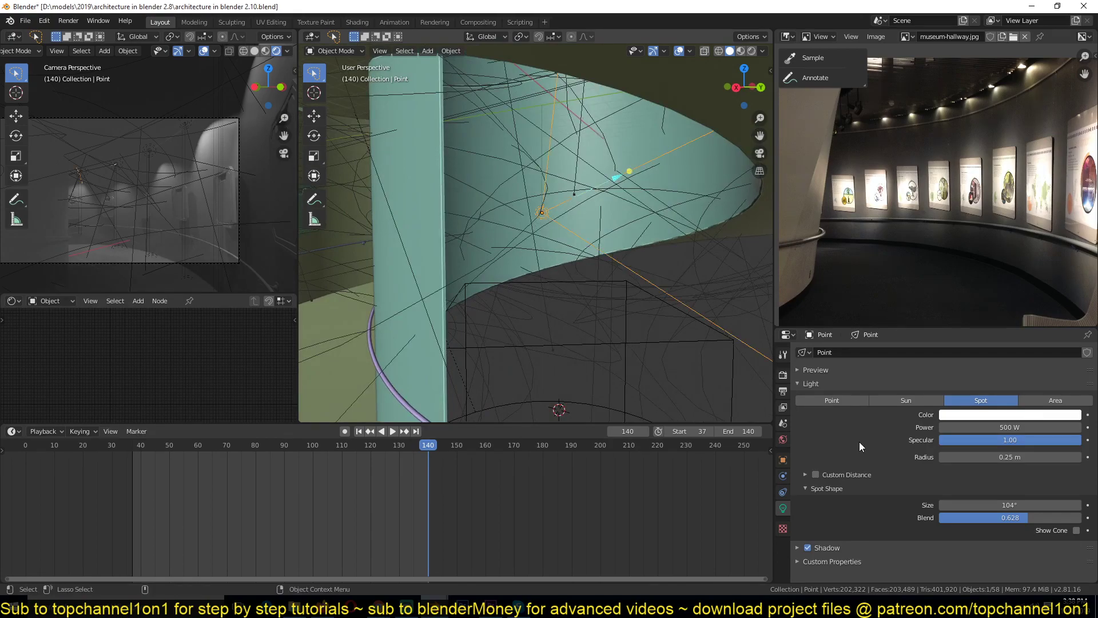
pyautogui.click(973, 427)
pyautogui.write('1000')
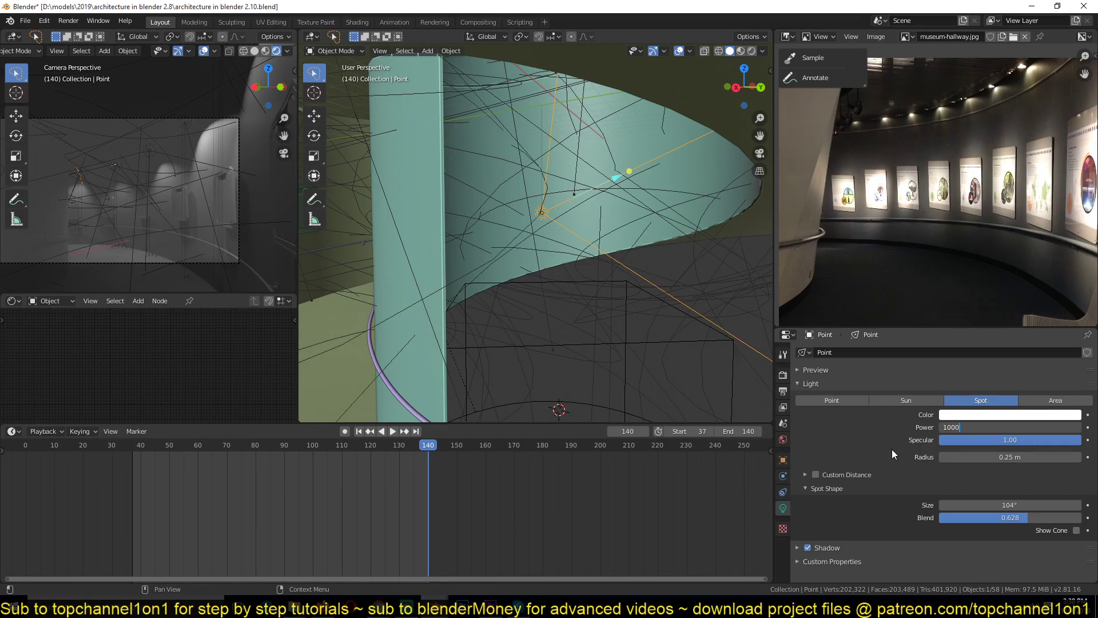
pyautogui.press('Return')
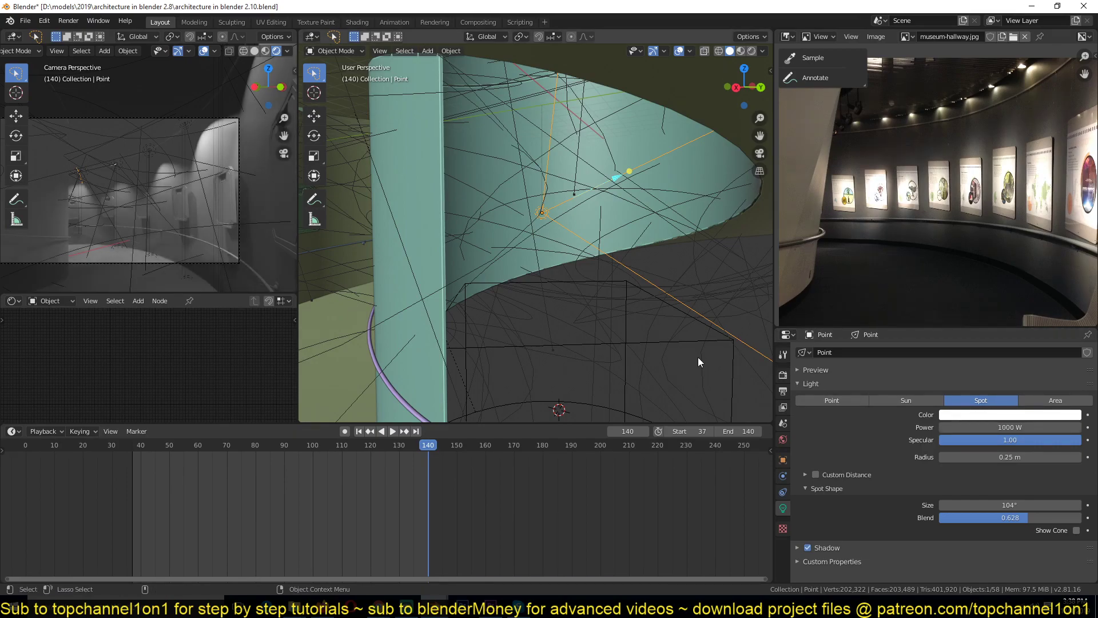
pyautogui.hotkey('ctrl', 's')
# Step: Deselect the spot light and switch the camera view to material preview shading
pyautogui.scroll(5, 660, 318)
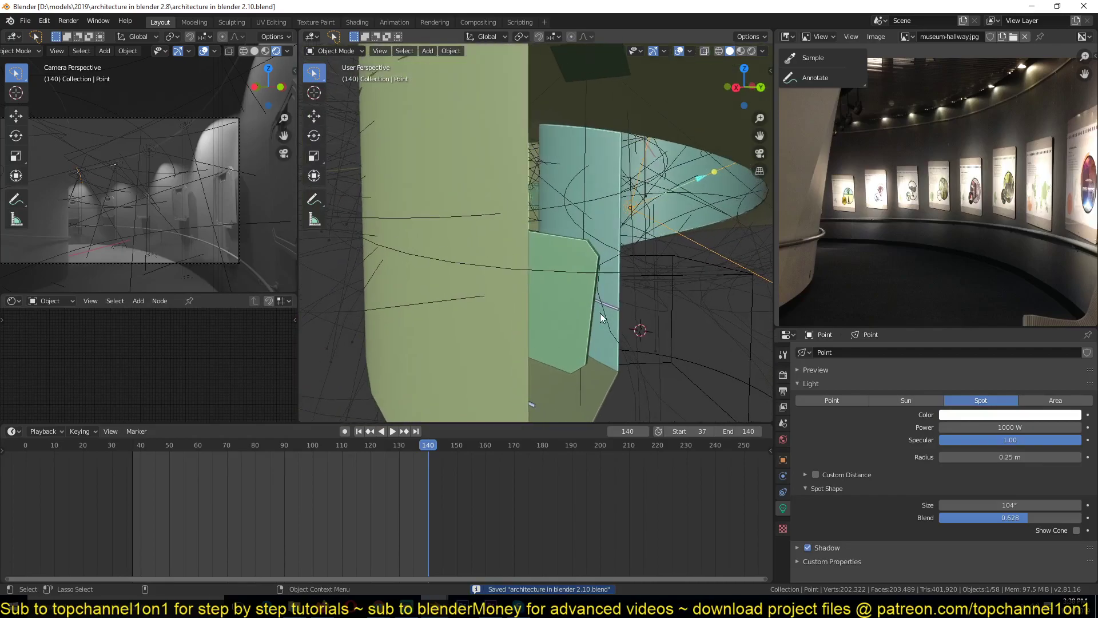
pyautogui.moveTo(552, 303)
pyautogui.mouseDown(button='middle')
pyautogui.moveTo(540, 302)
pyautogui.moveTo(744, 304)
pyautogui.mouseUp(button='middle')
pyautogui.click(540, 302)
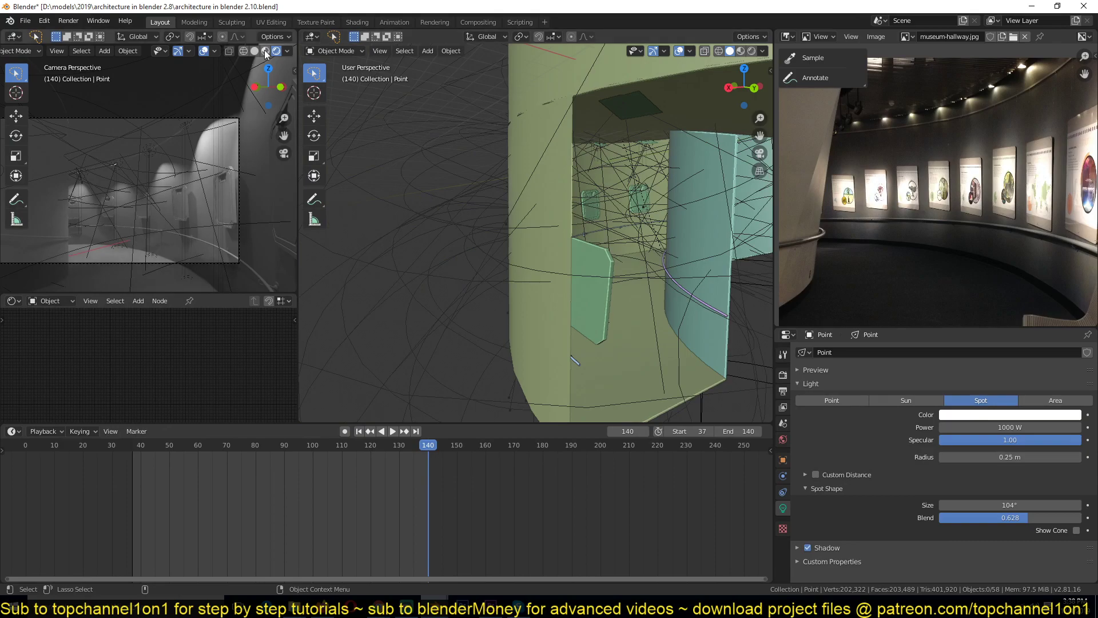
pyautogui.click(265, 51)
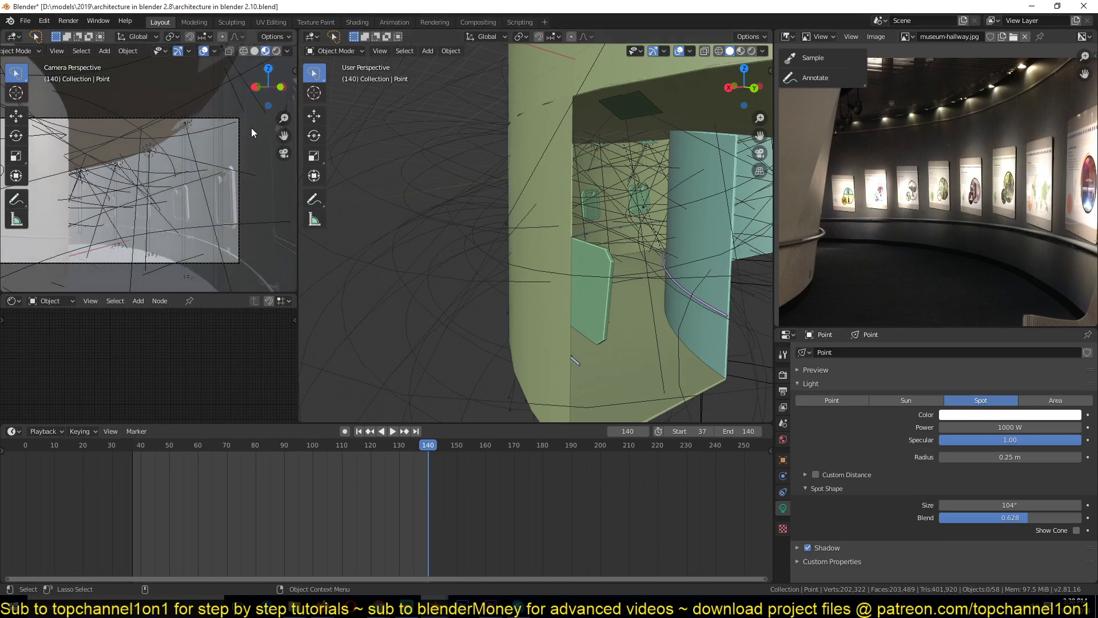
# Step: Move the arrayed wall display panels slightly along the global Y axis, deselect them and save the file
pyautogui.click(607, 307)
pyautogui.moveTo(609, 308); pyautogui.dragTo(562, 307, button='middle')
pyautogui.press('g')
pyautogui.press('y')
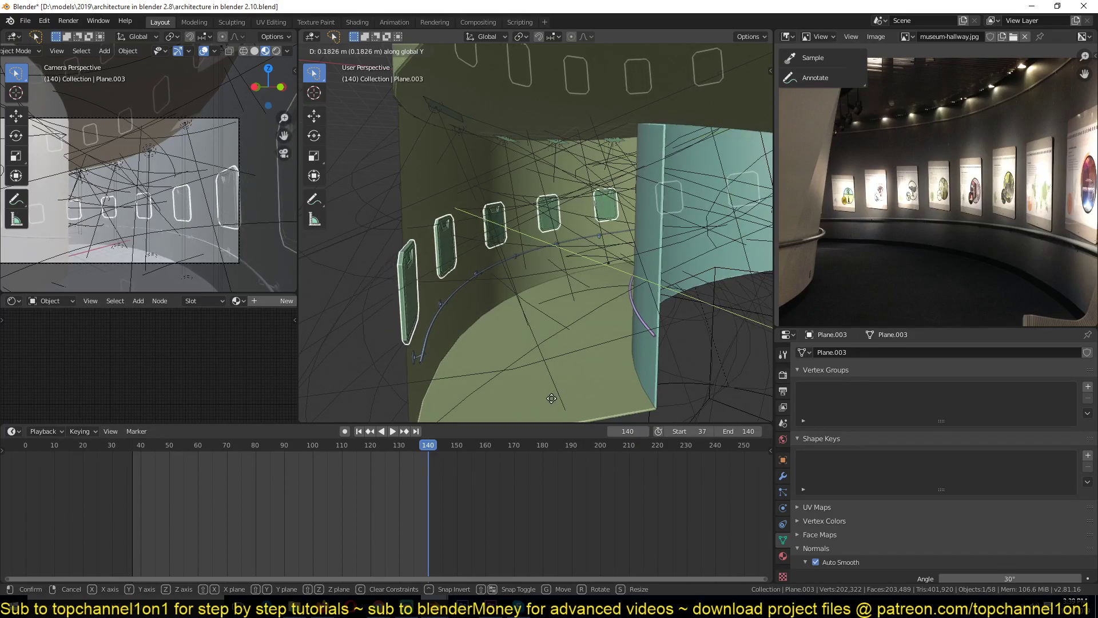
pyautogui.click(584, 379)
pyautogui.scroll(-5, 584, 373)
pyautogui.click(596, 368)
pyautogui.moveTo(597, 367); pyautogui.dragTo(633, 331, button='middle')
pyautogui.hotkey('ctrl', 's')
# Step: Undo the last change and select the original spot light below the spiral
pyautogui.hotkey('ctrl', 'z')
pyautogui.moveTo(644, 202); pyautogui.dragTo(616, 210, button='middle')
pyautogui.scroll(3, 616, 212)
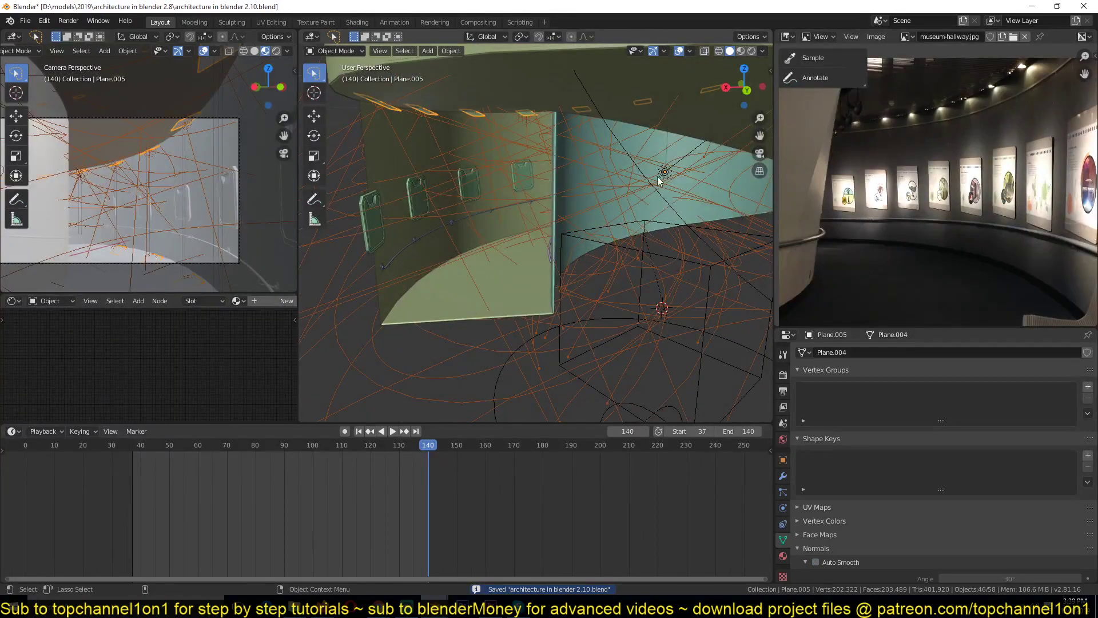
pyautogui.click(664, 173)
pyautogui.moveTo(681, 197)
pyautogui.mouseDown(button='middle')
pyautogui.moveTo(675, 225)
pyautogui.moveTo(633, 224)
pyautogui.moveTo(675, 196)
pyautogui.mouseUp(button='middle')
pyautogui.scroll(-4, 633, 224)
pyautogui.moveTo(558, 247); pyautogui.dragTo(616, 291, button='middle')
pyautogui.moveTo(496, 201); pyautogui.dragTo(653, 341, button='middle')
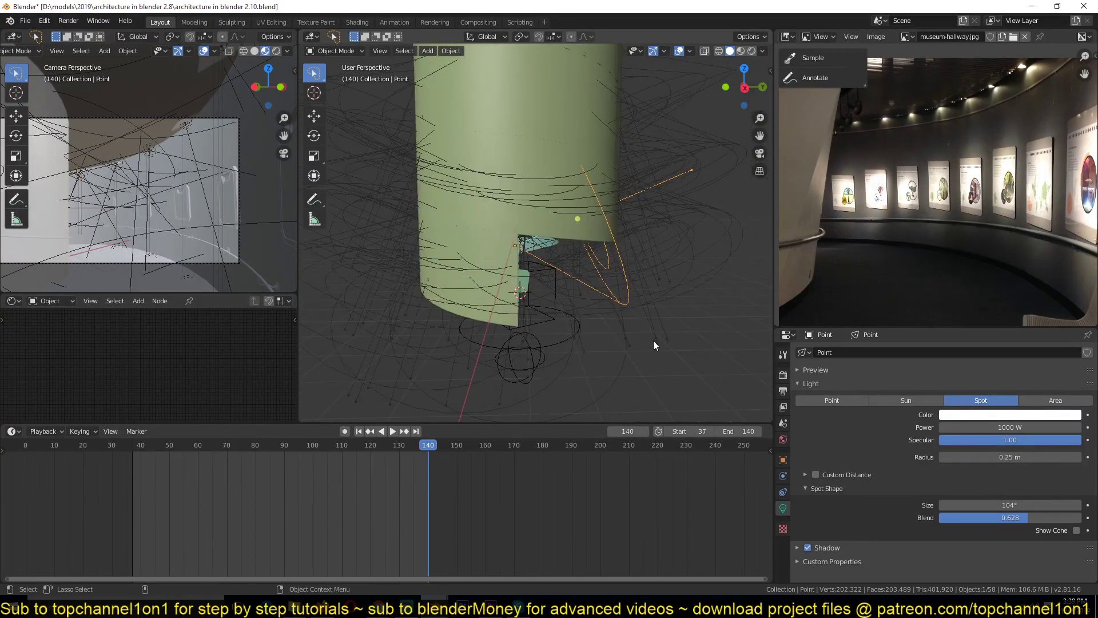
# Step: Try a Copy Rotation constraint on the original spot light and remove it
pyautogui.click(782, 490)
pyautogui.click(912, 352)
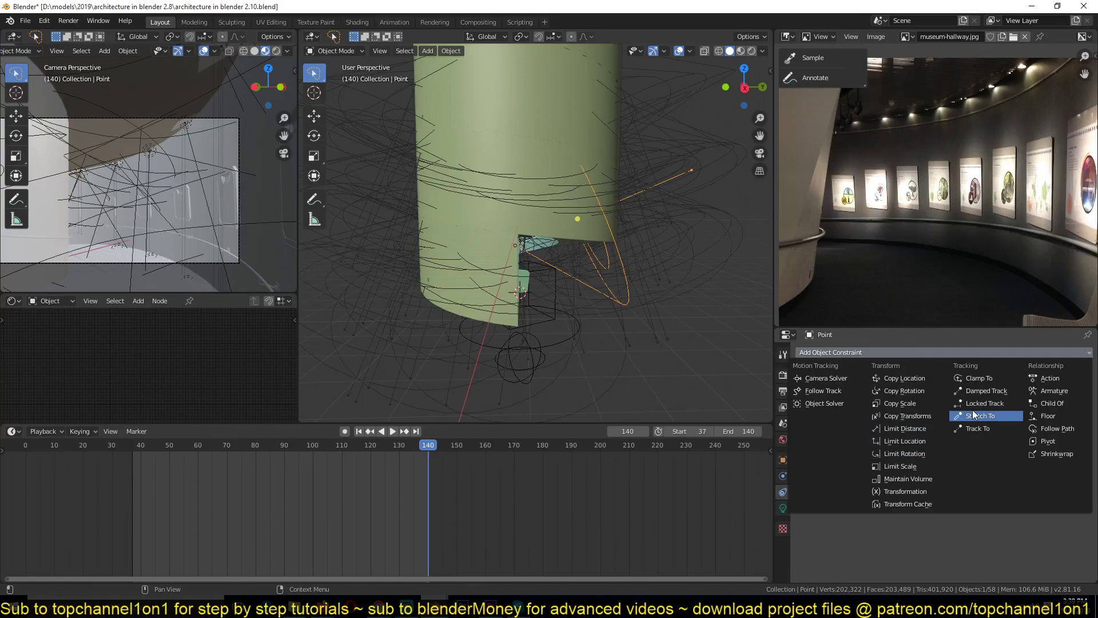
pyautogui.click(909, 392)
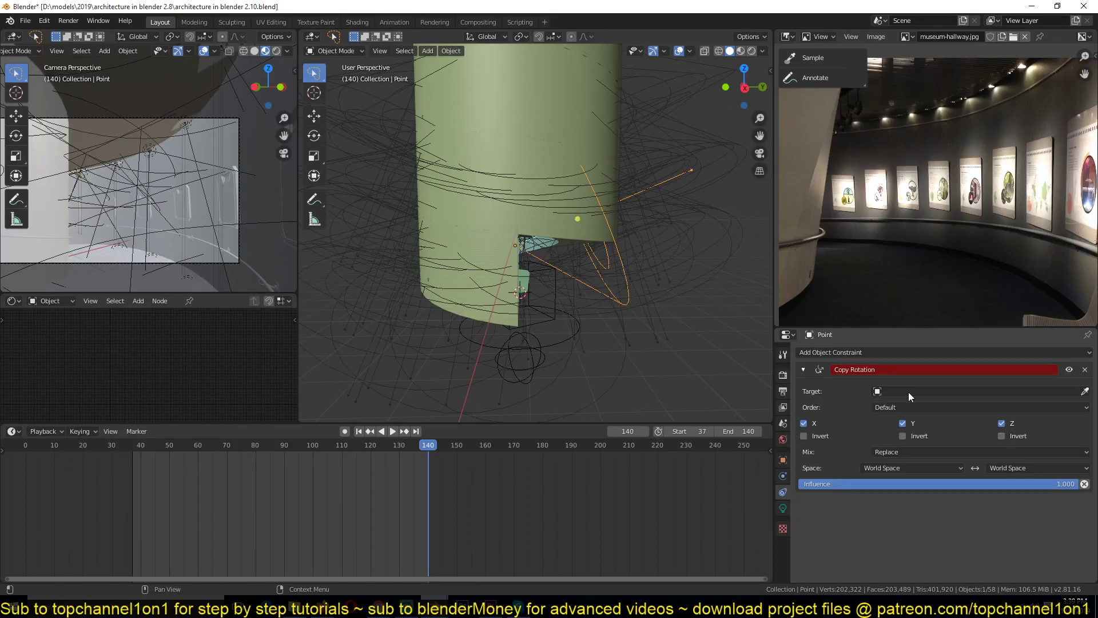
pyautogui.click(1086, 370)
# Step: Add a Limit Rotation constraint to the spot light and limit its X, Y and Z rotation to 0°
pyautogui.click(1007, 352)
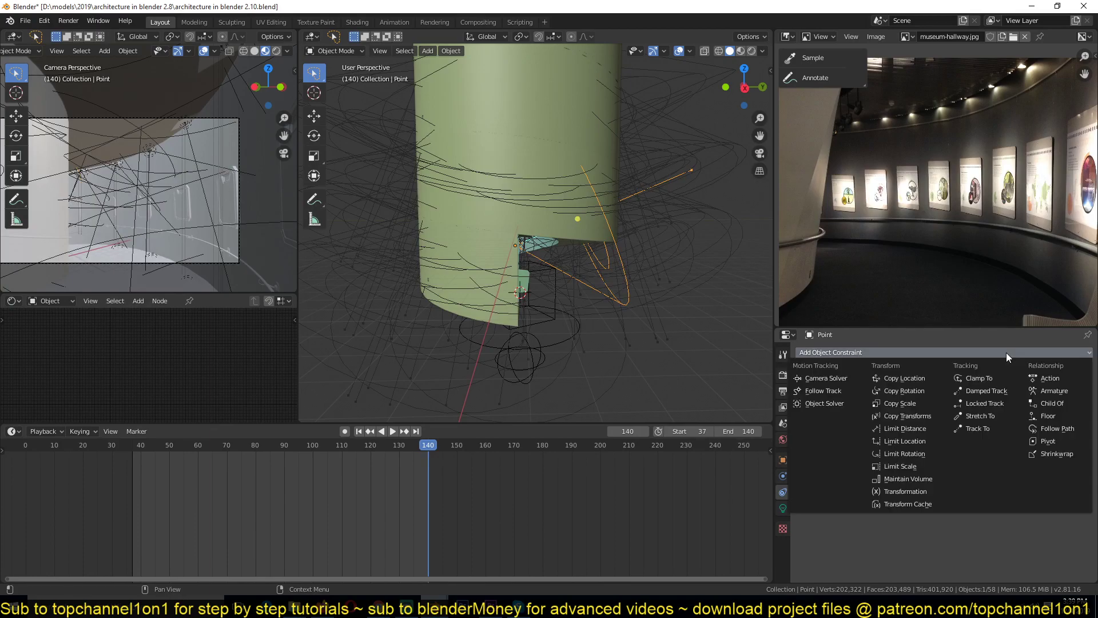
pyautogui.click(923, 454)
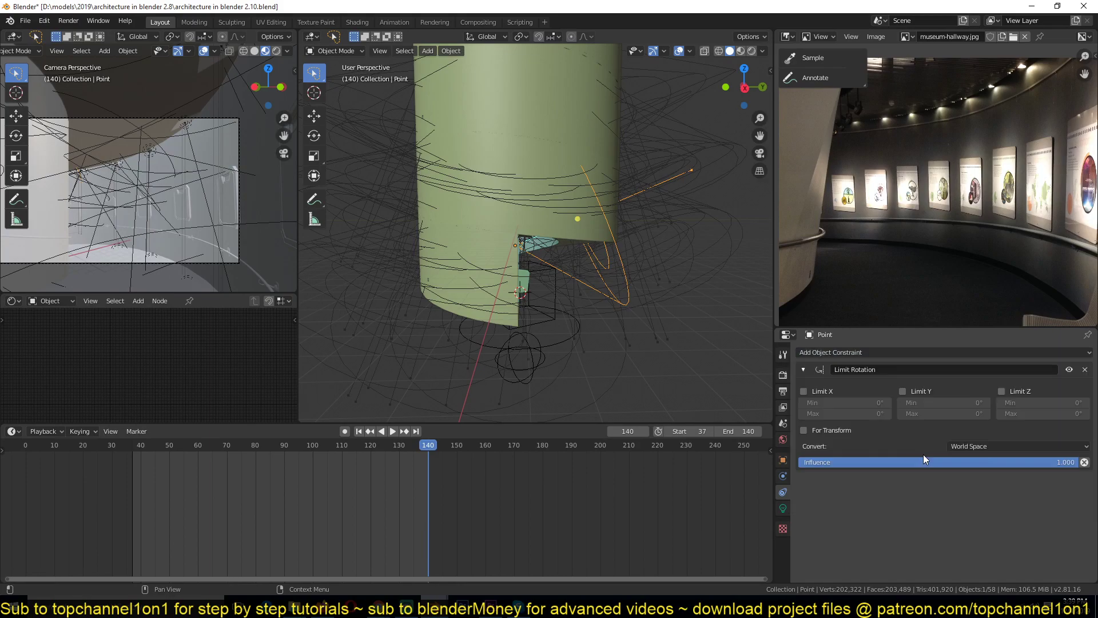
pyautogui.click(807, 392)
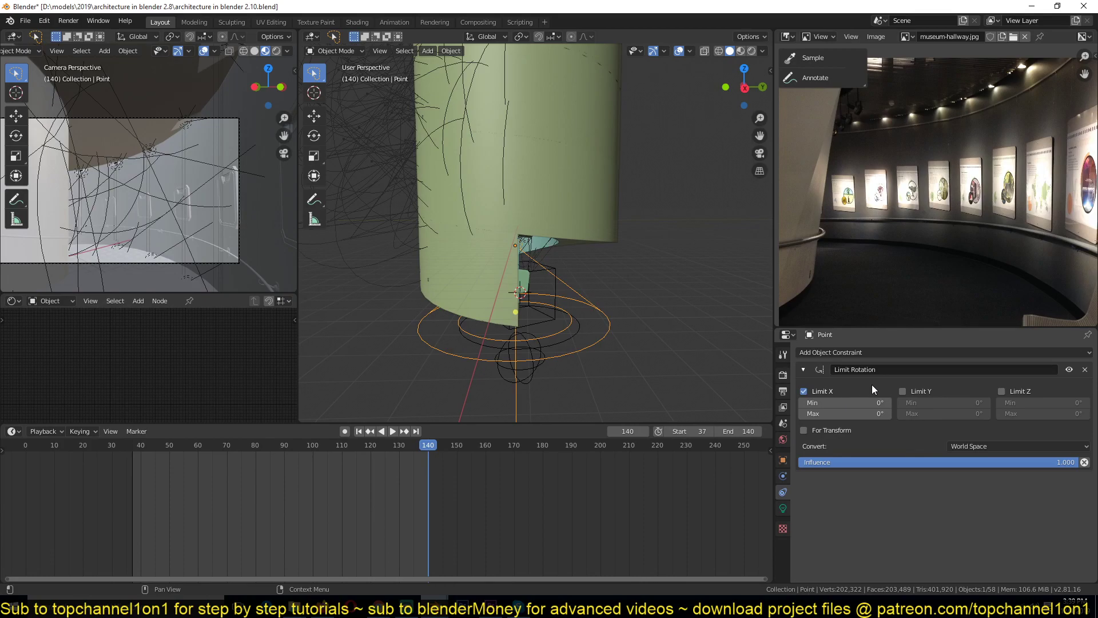
pyautogui.click(1002, 391)
# Step: Select the arrayed ceiling light panels and try rotating them about the global X axis
pyautogui.moveTo(623, 252); pyautogui.dragTo(419, 284, button='middle')
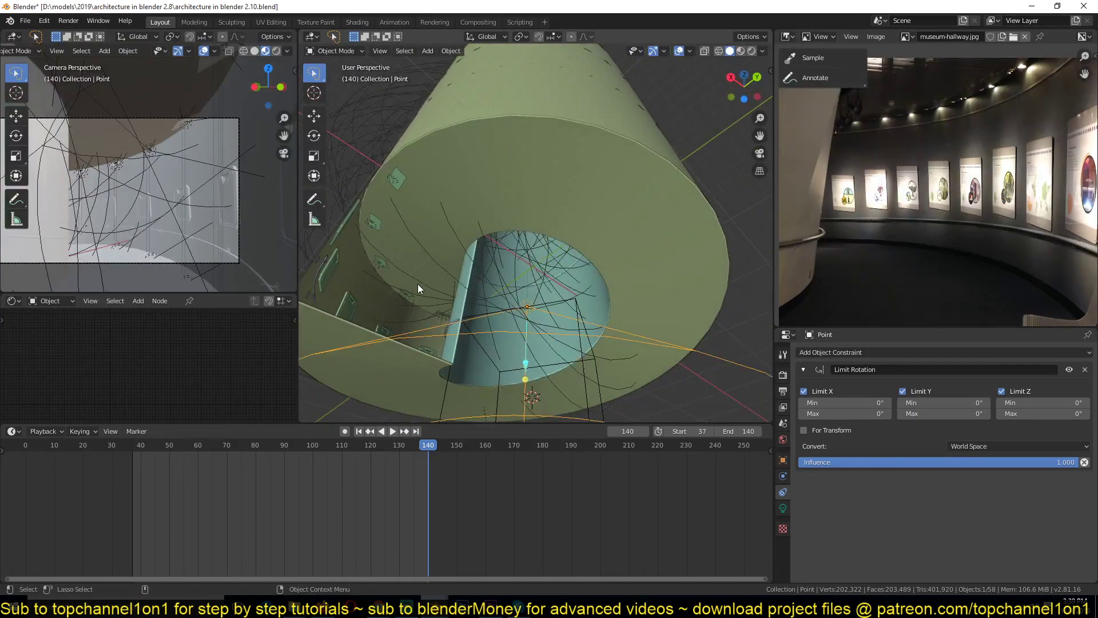
pyautogui.click(372, 222)
pyautogui.moveTo(424, 232); pyautogui.dragTo(450, 272, button='middle')
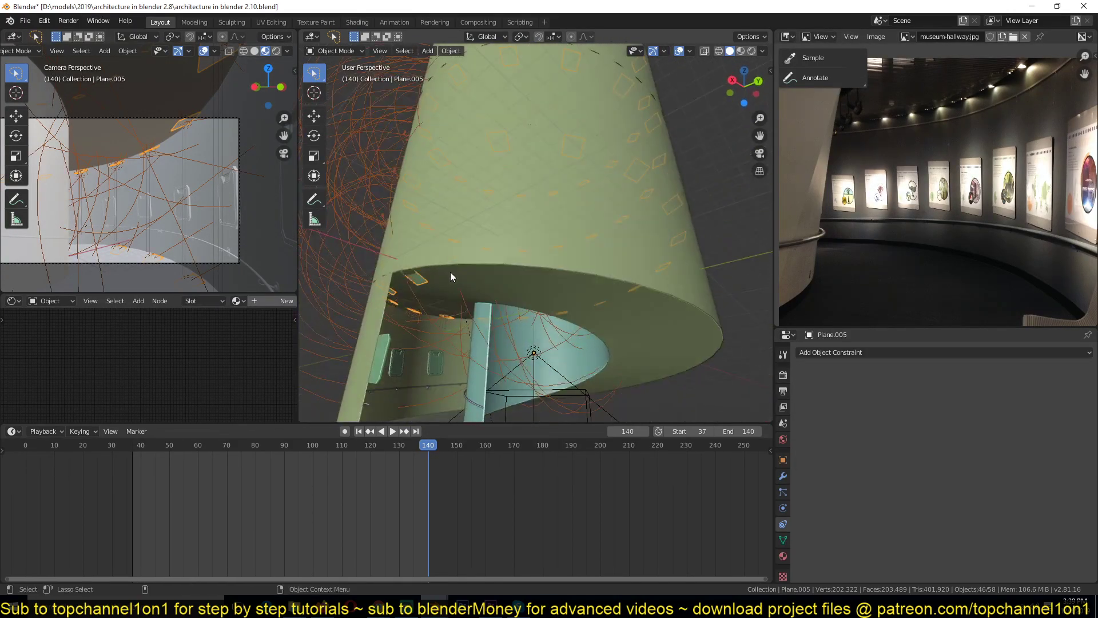
pyautogui.press('r')
pyautogui.press('x')
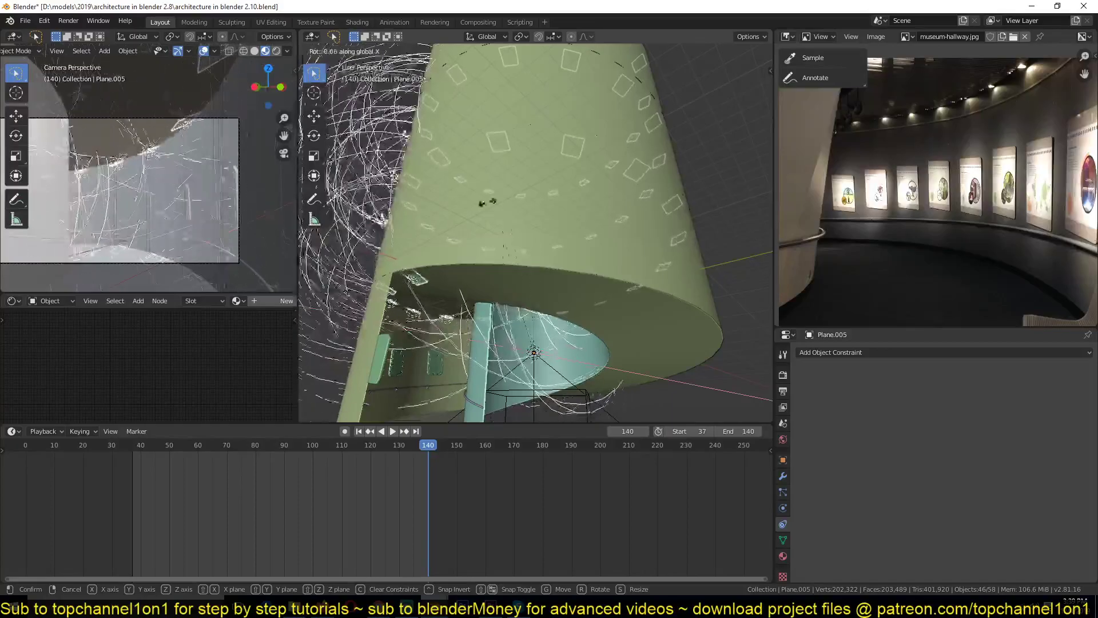
pyautogui.rightClick(475, 201)
pyautogui.scroll(-4, 475, 201)
pyautogui.moveTo(475, 201); pyautogui.dragTo(531, 277, button='middle')
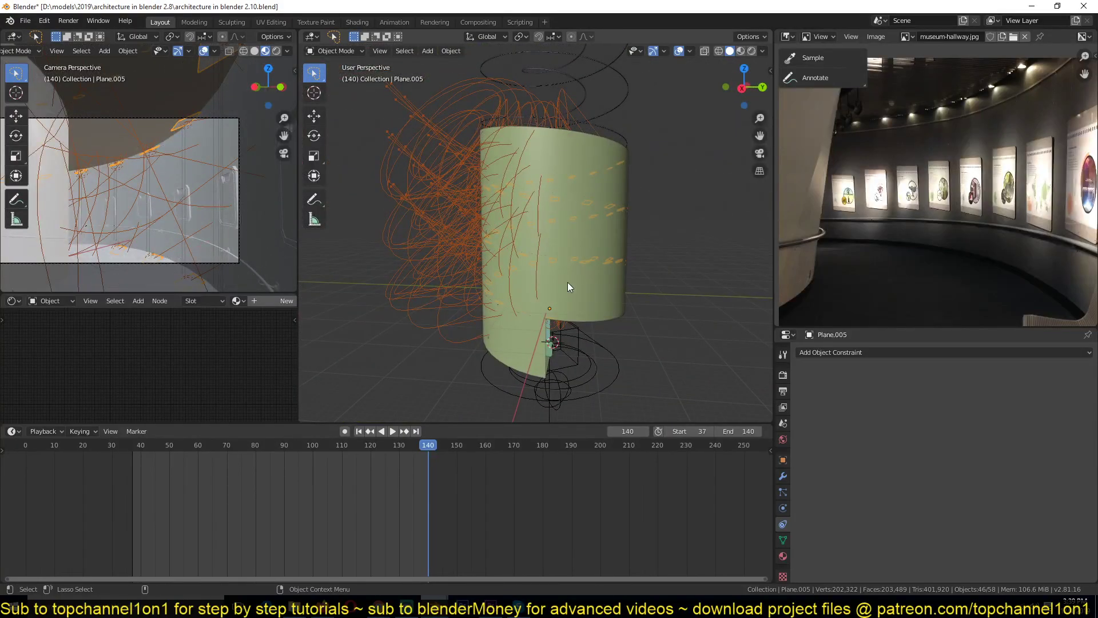
pyautogui.press('r')
pyautogui.press('x')
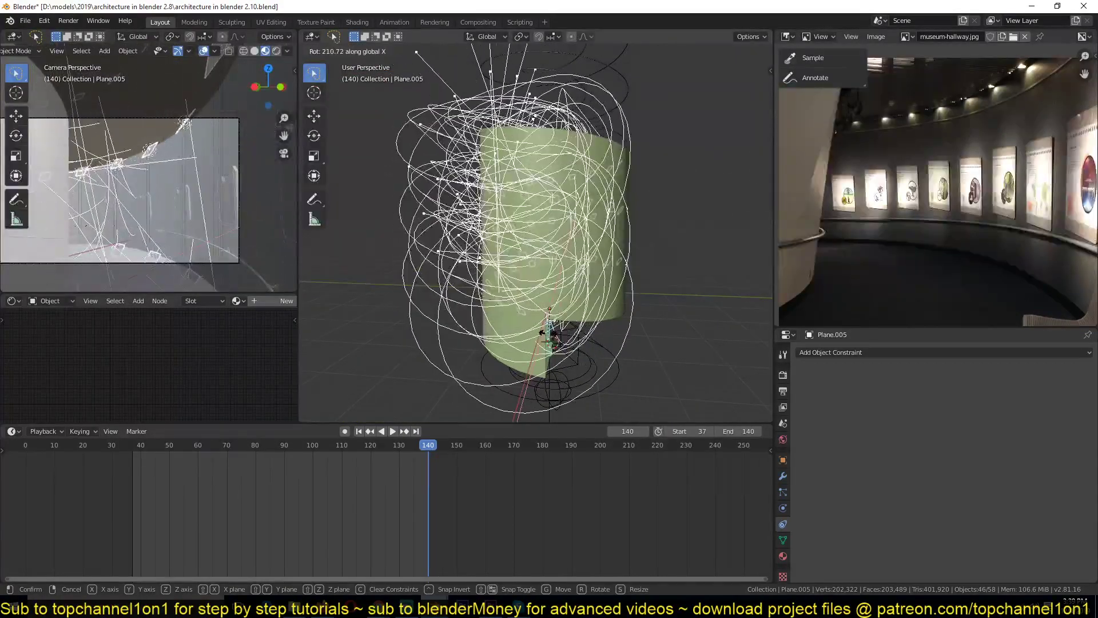
pyautogui.rightClick(609, 316)
pyautogui.press('r')
pyautogui.press('x')
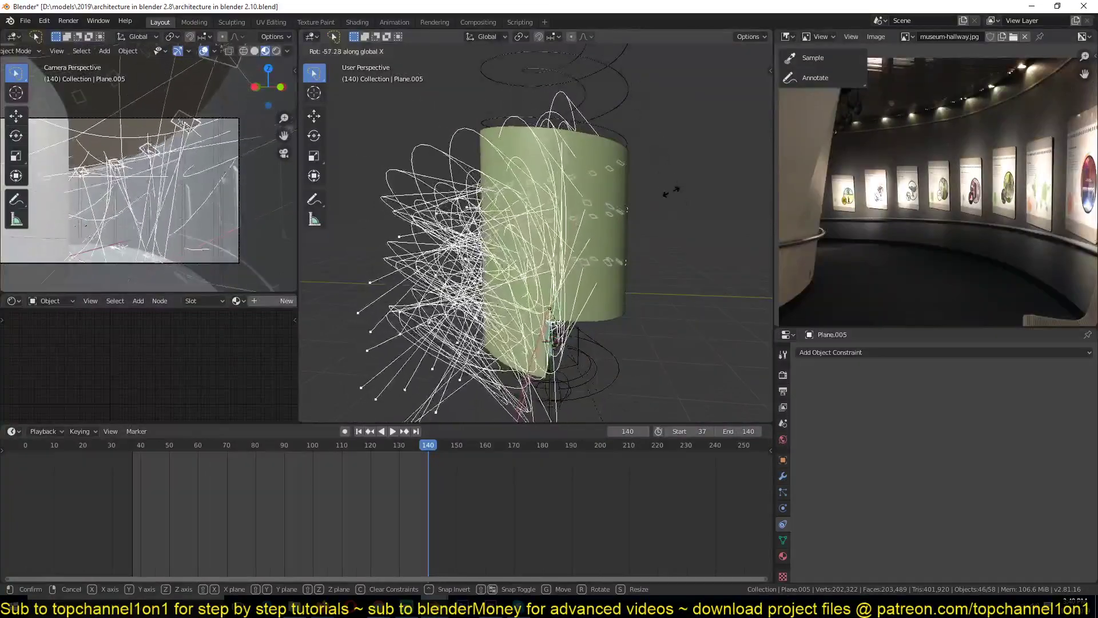
pyautogui.click(656, 122)
# Step: Select the original spot light and disable the X, Y and Z limits of its Limit Rotation constraint
pyautogui.moveTo(575, 230)
pyautogui.mouseDown(button='middle')
pyautogui.moveTo(543, 300)
pyautogui.moveTo(656, 238)
pyautogui.moveTo(743, 214)
pyautogui.moveTo(750, 193)
pyautogui.moveTo(662, 121)
pyautogui.moveTo(608, 151)
pyautogui.moveTo(680, 187)
pyautogui.moveTo(682, 225)
pyautogui.moveTo(764, 220)
pyautogui.moveTo(621, 186)
pyautogui.moveTo(547, 111)
pyautogui.moveTo(500, 218)
pyautogui.moveTo(564, 230)
pyautogui.mouseUp(button='middle')
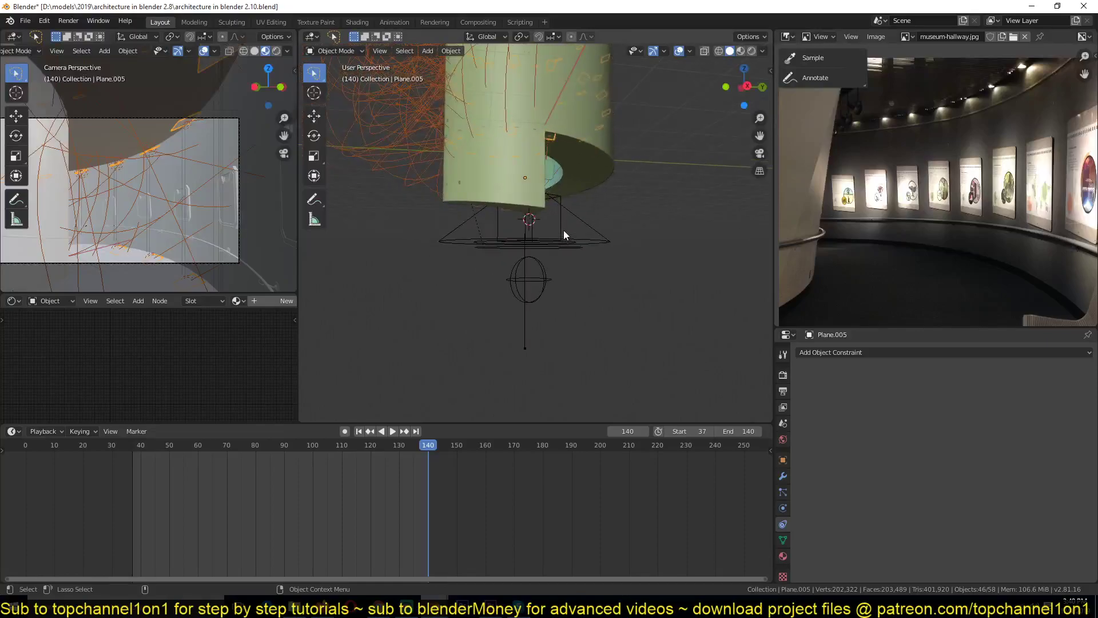
pyautogui.click(586, 243)
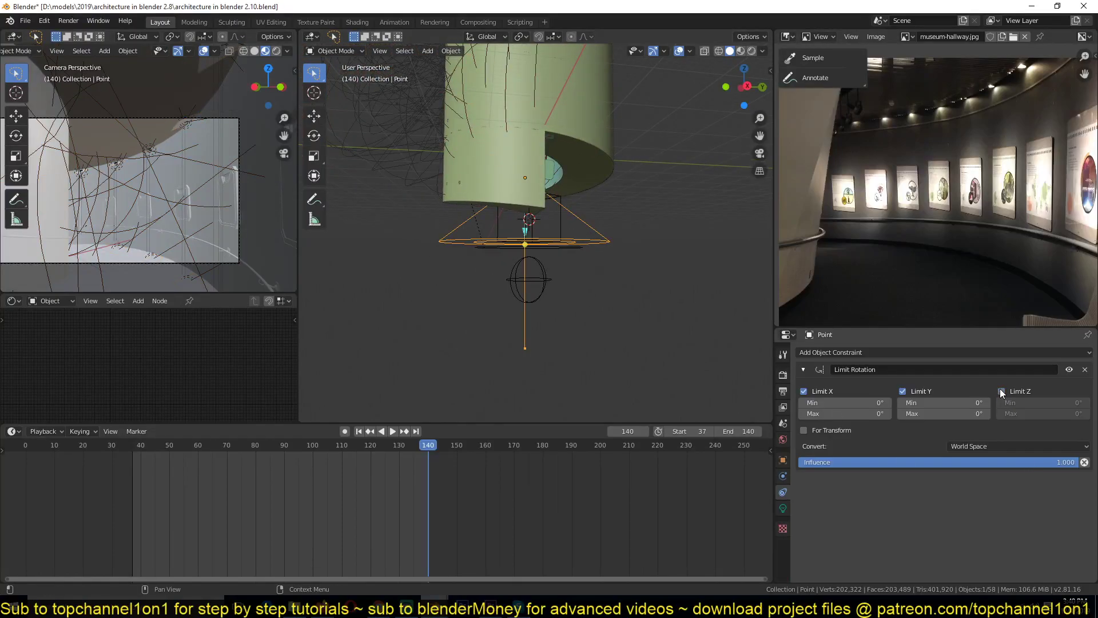
pyautogui.click(914, 391)
pyautogui.click(804, 391)
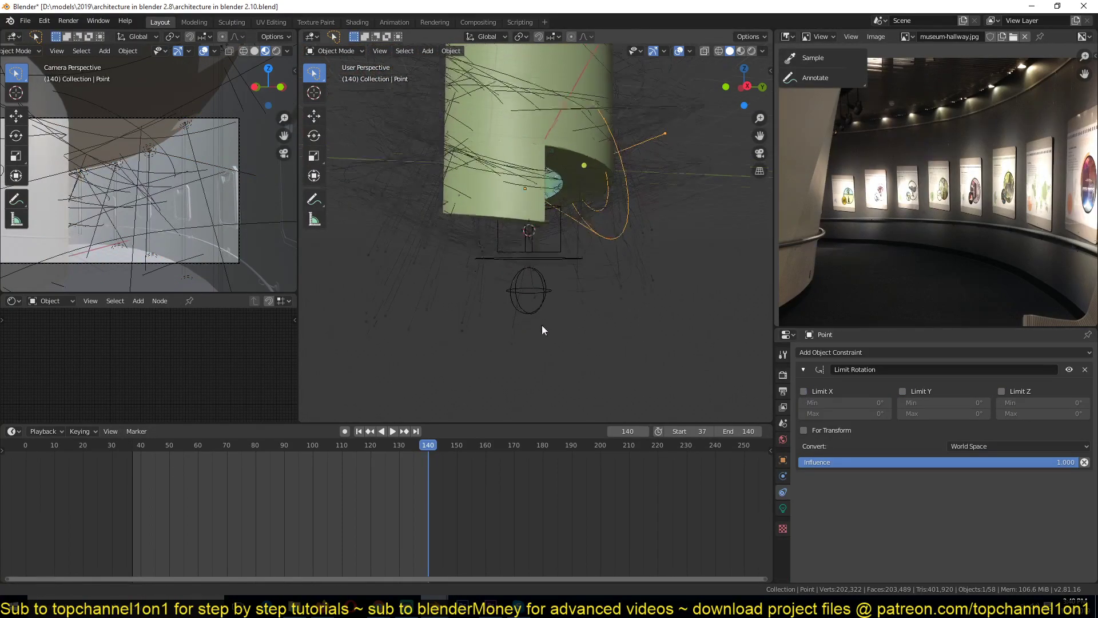
# Step: Clear the spot light's rotation and rotate it by -20.7° in the right orthographic view
pyautogui.moveTo(562, 385); pyautogui.dragTo(536, 385, button='middle')
pyautogui.hotkey('alt', 'r')
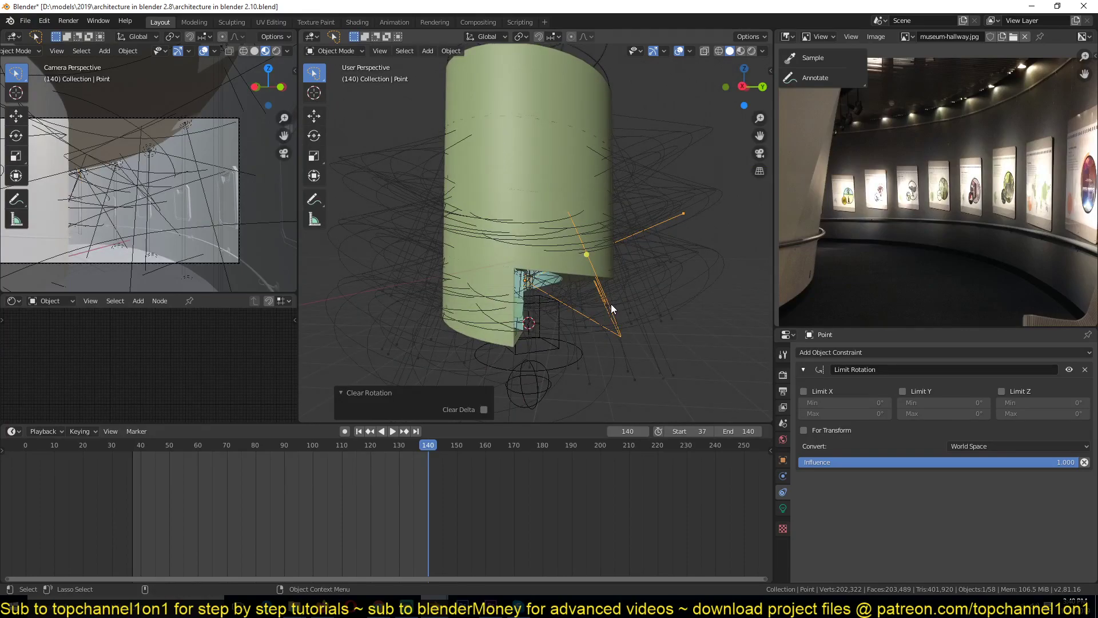
pyautogui.press('KP_1')
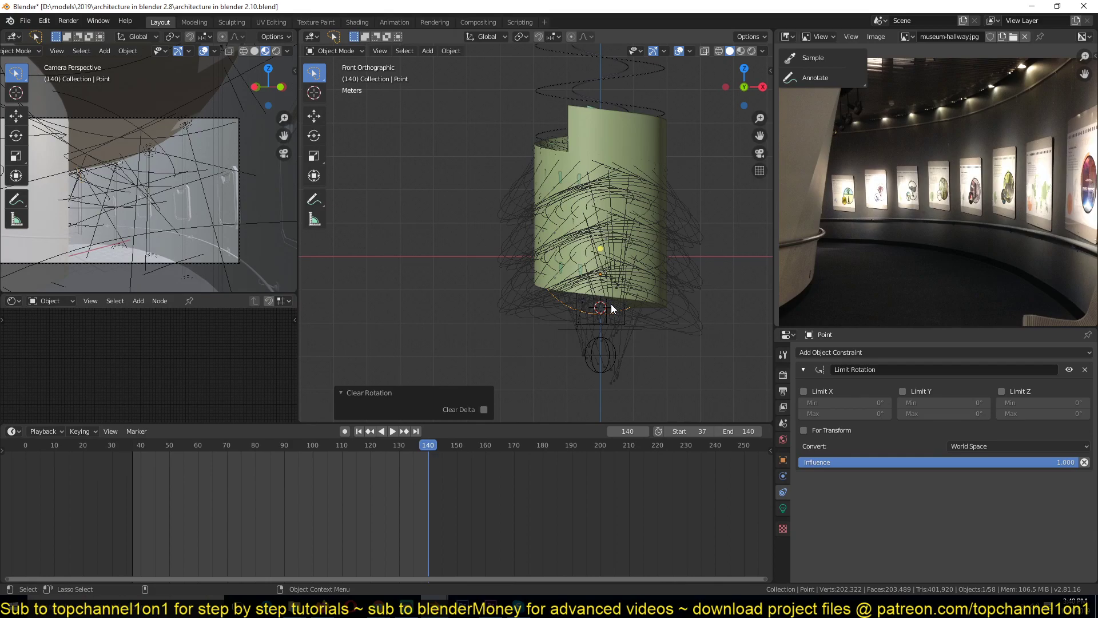
pyautogui.press('KP_3')
pyautogui.press('r')
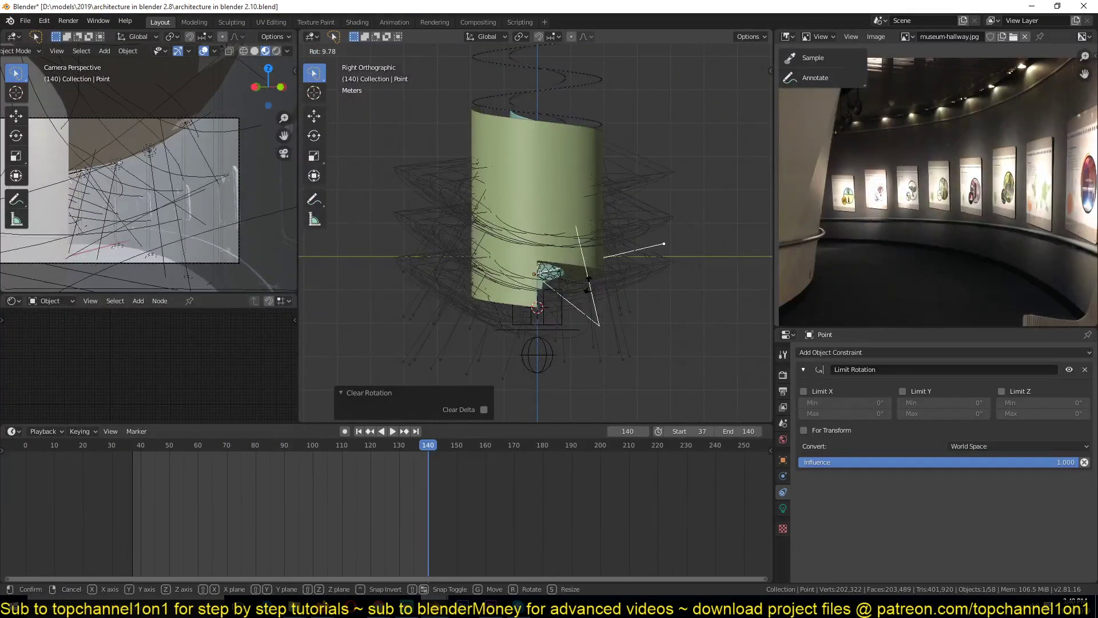
pyautogui.click(596, 253)
pyautogui.moveTo(596, 253); pyautogui.dragTo(358, 269, button='middle')
# Step: Rotate the spot light by -10.3° in the front orthographic view
pyautogui.press('KP_1')
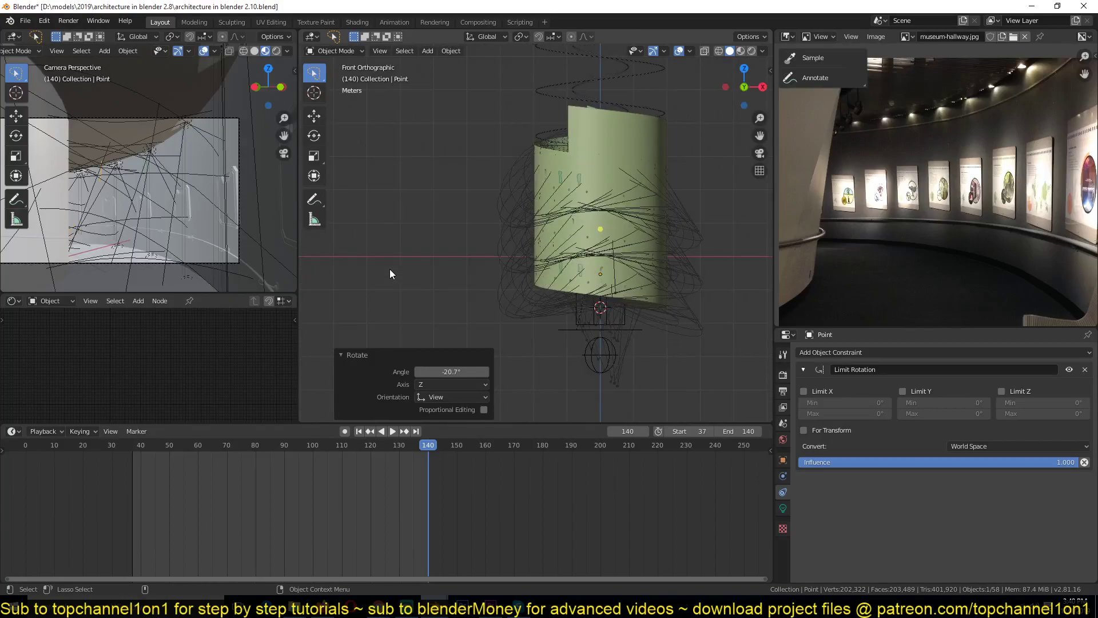
pyautogui.press('KP_3')
pyautogui.press('KP_1')
pyautogui.press('r')
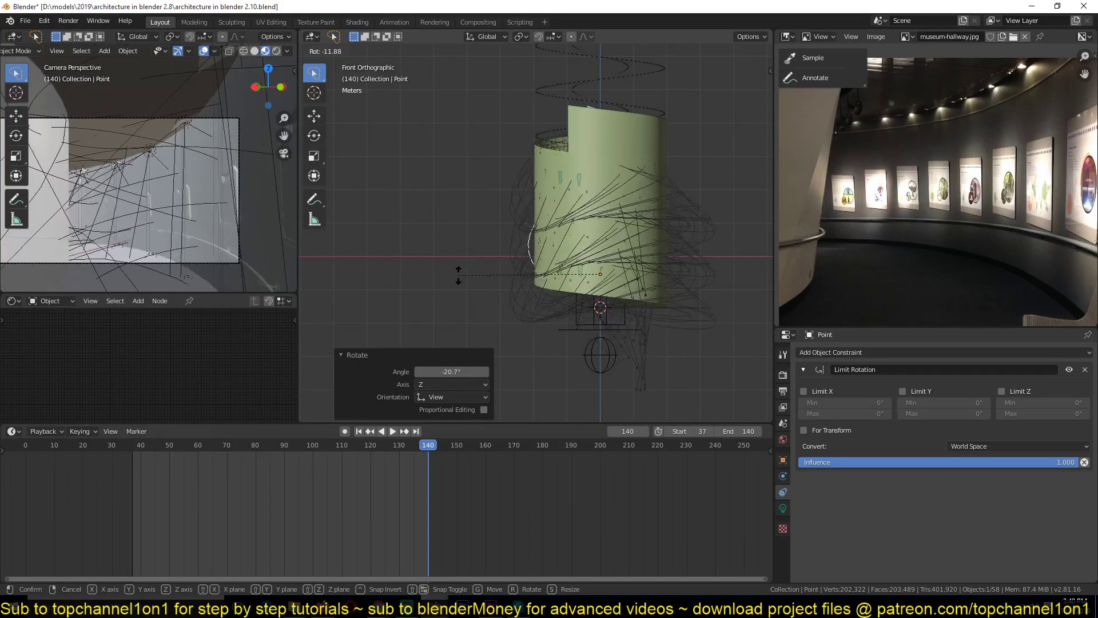
pyautogui.click(458, 273)
# Step: Rotate the spot light in the top orthographic view by -94° plus about 20°, deselect it and save the file
pyautogui.press('KP_7')
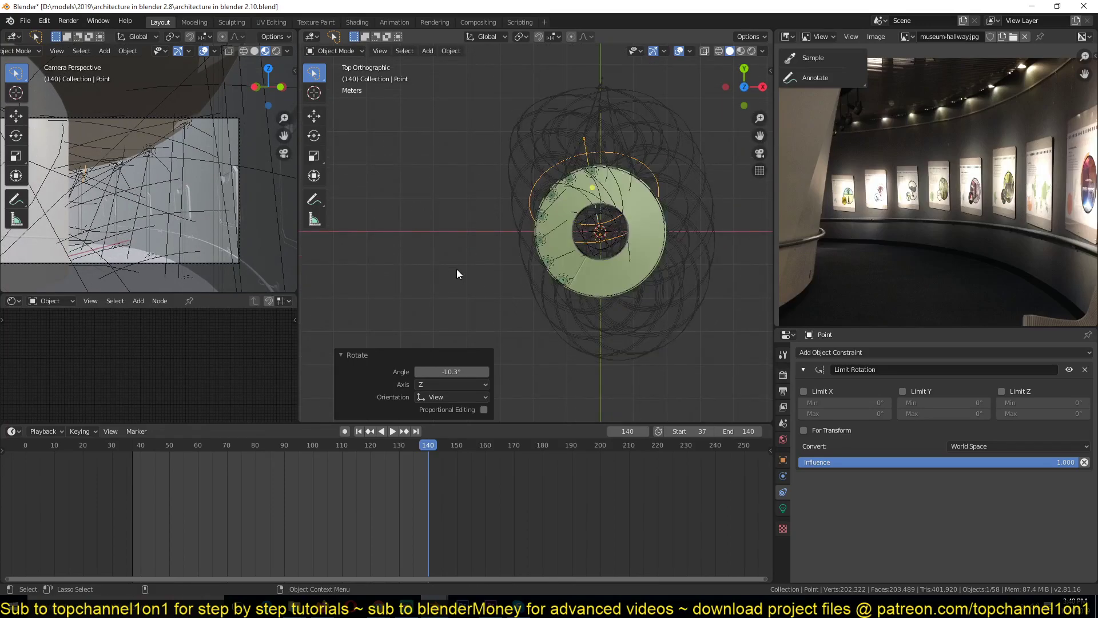
pyautogui.press('r')
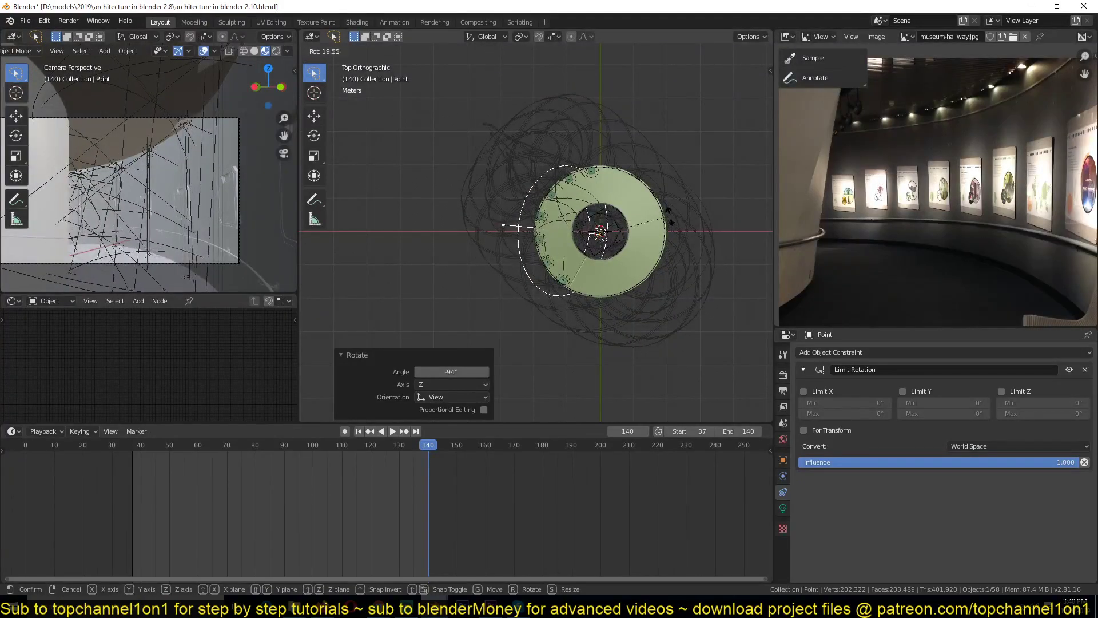
pyautogui.click(672, 218)
pyautogui.click(682, 229)
pyautogui.moveTo(682, 229); pyautogui.dragTo(549, 307, button='middle')
pyautogui.scroll(4, 633, 84)
pyautogui.scroll(5, 612, 297)
pyautogui.scroll(-2, 613, 297)
pyautogui.hotkey('ctrl', 's')
pyautogui.keyDown('shift'); pyautogui.moveTo(161, 164); pyautogui.dragTo(207, 142, button='middle'); pyautogui.keyUp('shift')
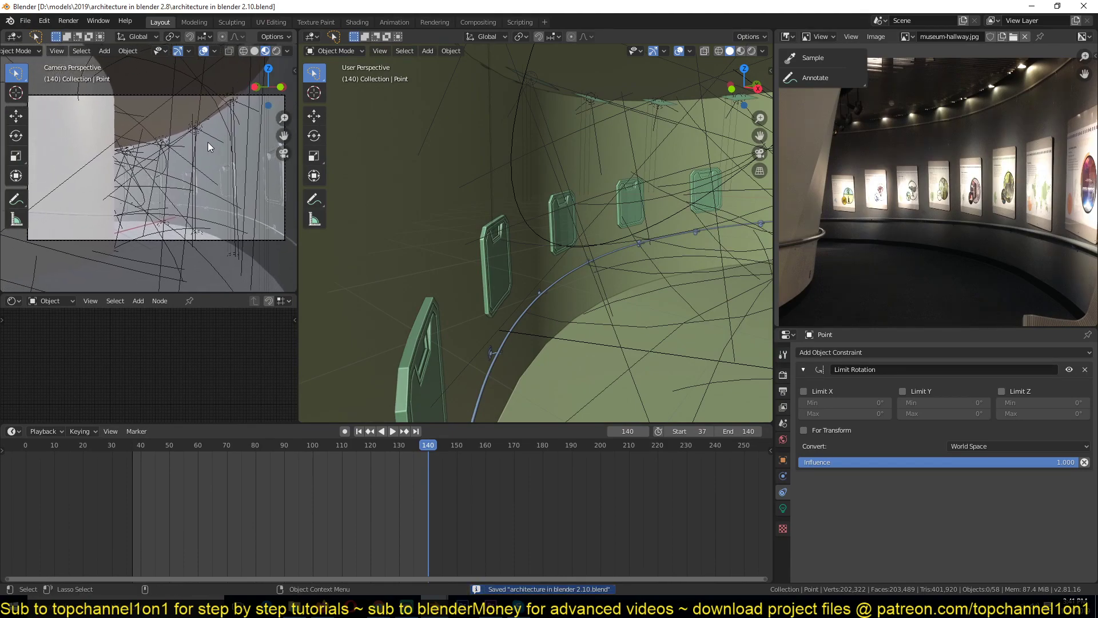